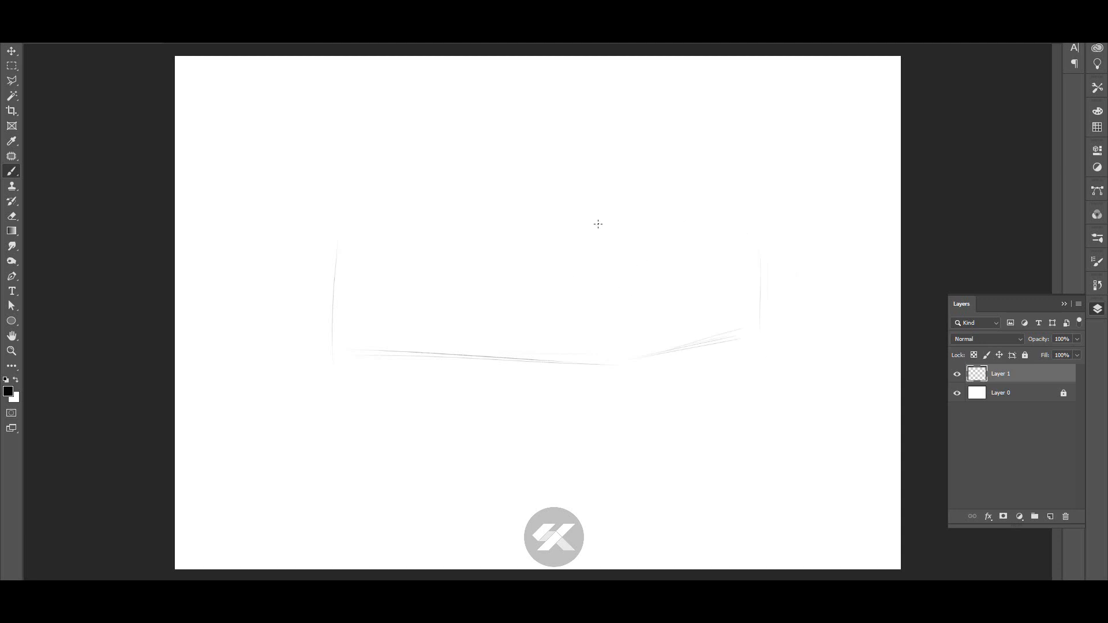
- Sketch the car's long shoulder line and the rear wheel's curves above the base lines
{"action": "left_click_drag", "start_coordinate": [713, 202], "coordinate": [444, 199]}
{"action": "left_click_drag", "start_coordinate": [625, 294], "coordinate": [620, 352]}
{"action": "mouse_move", "coordinate": [738, 261]}
{"action": "left_mouse_down"}
{"action": "mouse_move", "coordinate": [746, 345]}
{"action": "mouse_move", "coordinate": [759, 352]}
{"action": "left_mouse_up"}
{"action": "key", "text": "ctrl+z"}
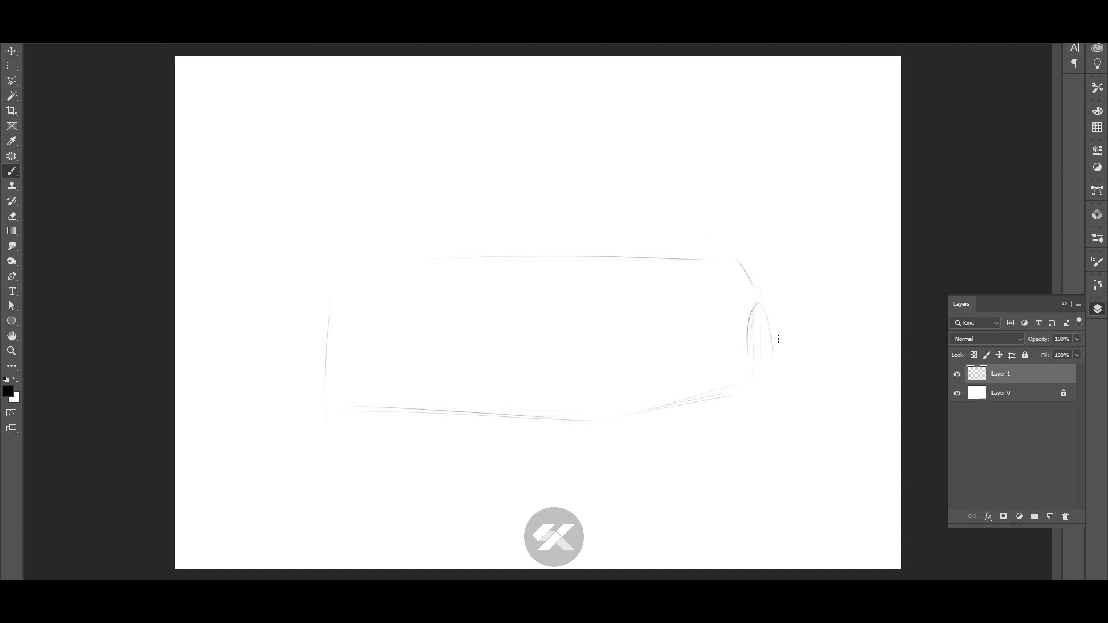
- Sketch a second shoulder line and the front wheel as a tall ellipse with a vertical centre line
{"action": "left_click_drag", "start_coordinate": [750, 259], "coordinate": [631, 257]}
{"action": "key", "text": "ctrl+z"}
{"action": "left_click_drag", "start_coordinate": [566, 247], "coordinate": [689, 247]}
{"action": "left_click_drag", "start_coordinate": [605, 278], "coordinate": [605, 406]}
{"action": "left_click_drag", "start_coordinate": [611, 303], "coordinate": [644, 350]}
{"action": "key", "text": "ctrl+z"}
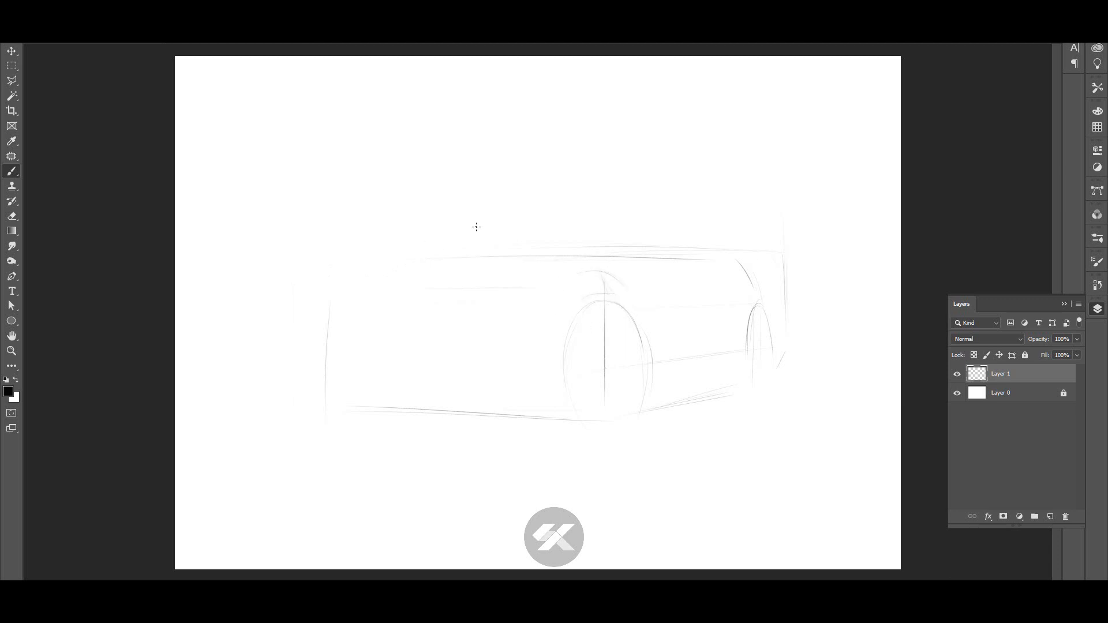
- Sketch the SUV's roofline, front and rear pillars, and extend the hood line forward
{"action": "key", "text": "ctrl+z"}
{"action": "left_click_drag", "start_coordinate": [765, 203], "coordinate": [782, 241]}
{"action": "left_click_drag", "start_coordinate": [375, 261], "coordinate": [476, 255]}
{"action": "left_click_drag", "start_coordinate": [645, 202], "coordinate": [625, 237]}
{"action": "left_click_drag", "start_coordinate": [761, 296], "coordinate": [768, 311]}
{"action": "left_click_drag", "start_coordinate": [762, 199], "coordinate": [783, 235]}
{"action": "left_click_drag", "start_coordinate": [703, 188], "coordinate": [774, 198]}
{"action": "left_click_drag", "start_coordinate": [611, 182], "coordinate": [710, 181]}
{"action": "left_click_drag", "start_coordinate": [539, 181], "coordinate": [720, 185]}
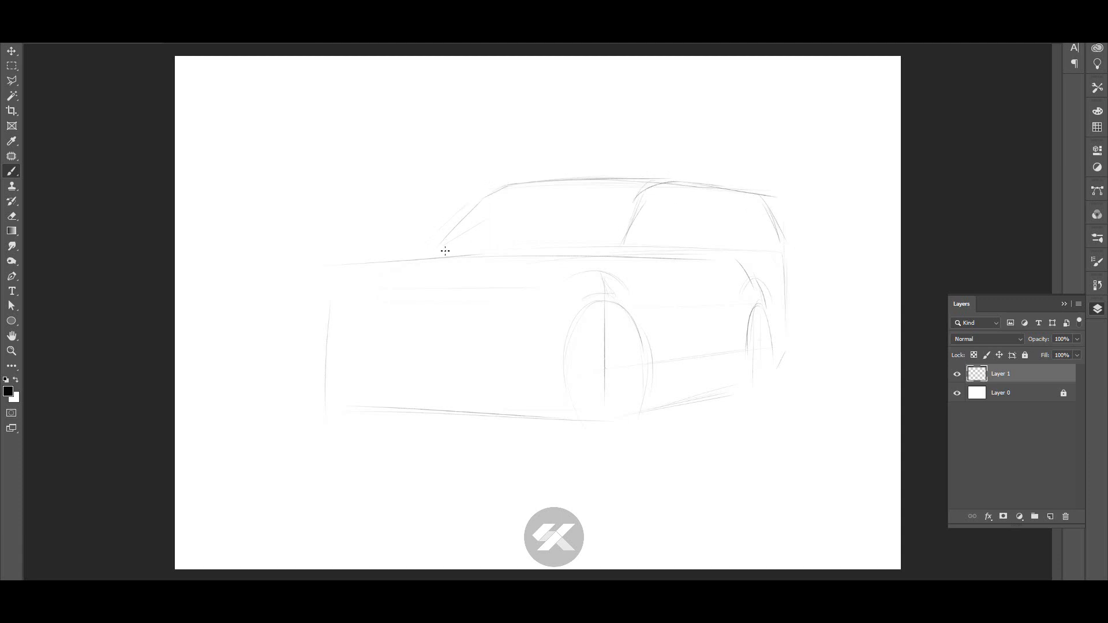
- Sketch the windshield's near pillar and the hood's leading edge above the grille
{"action": "mouse_move", "coordinate": [404, 274]}
{"action": "left_mouse_down"}
{"action": "mouse_move", "coordinate": [501, 243]}
{"action": "mouse_move", "coordinate": [546, 186]}
{"action": "left_mouse_up"}
{"action": "mouse_move", "coordinate": [590, 244]}
{"action": "left_mouse_down"}
{"action": "mouse_move", "coordinate": [348, 258]}
{"action": "mouse_move", "coordinate": [549, 270]}
{"action": "left_mouse_up"}
{"action": "left_click_drag", "start_coordinate": [457, 272], "coordinate": [532, 271]}
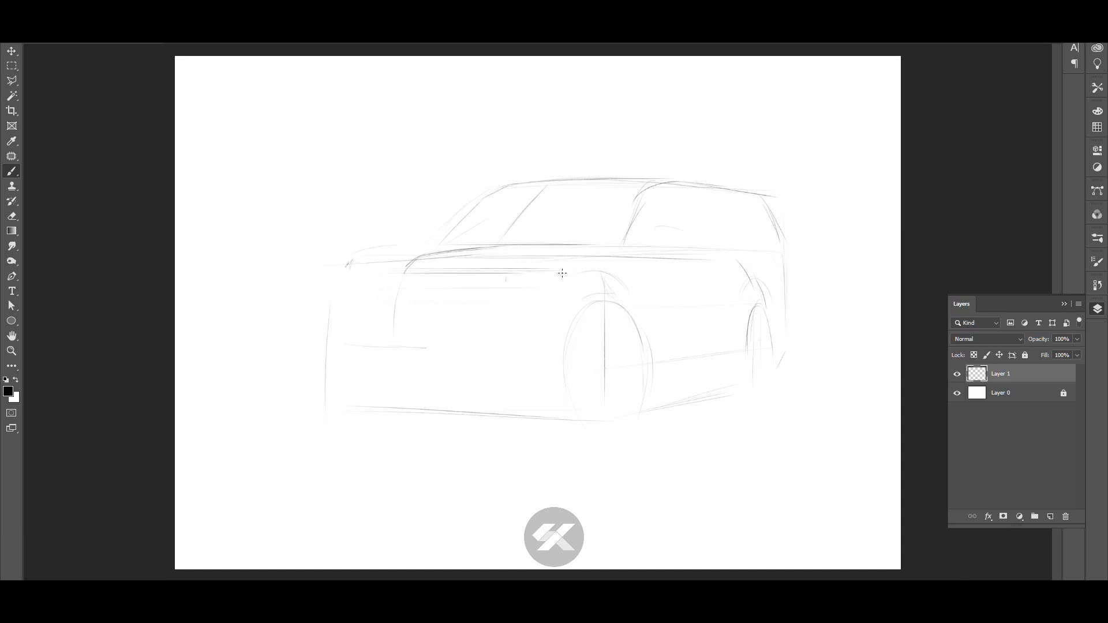
- Sketch the horizontal grille and bumper lines and the leading edge of the front wheel arch
{"action": "left_click_drag", "start_coordinate": [471, 307], "coordinate": [353, 303]}
{"action": "left_click_drag", "start_coordinate": [388, 396], "coordinate": [520, 405]}
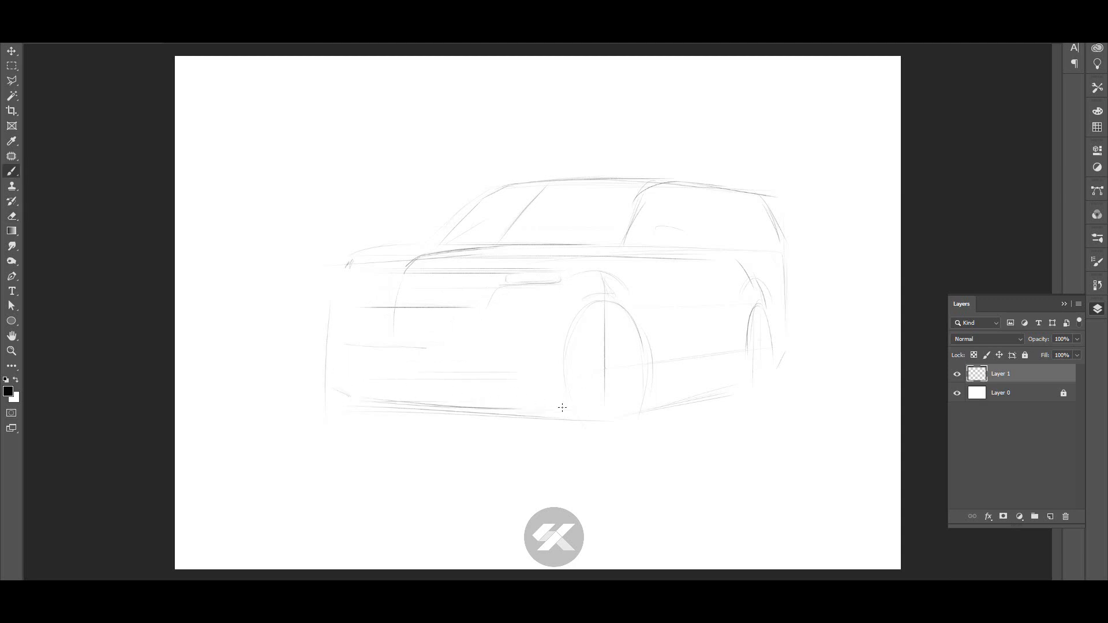
{"action": "left_click_drag", "start_coordinate": [575, 276], "coordinate": [547, 343]}
- Erase the stray curve above the rear wheel and sketch the door seams and sill lines
{"action": "key", "text": "e"}
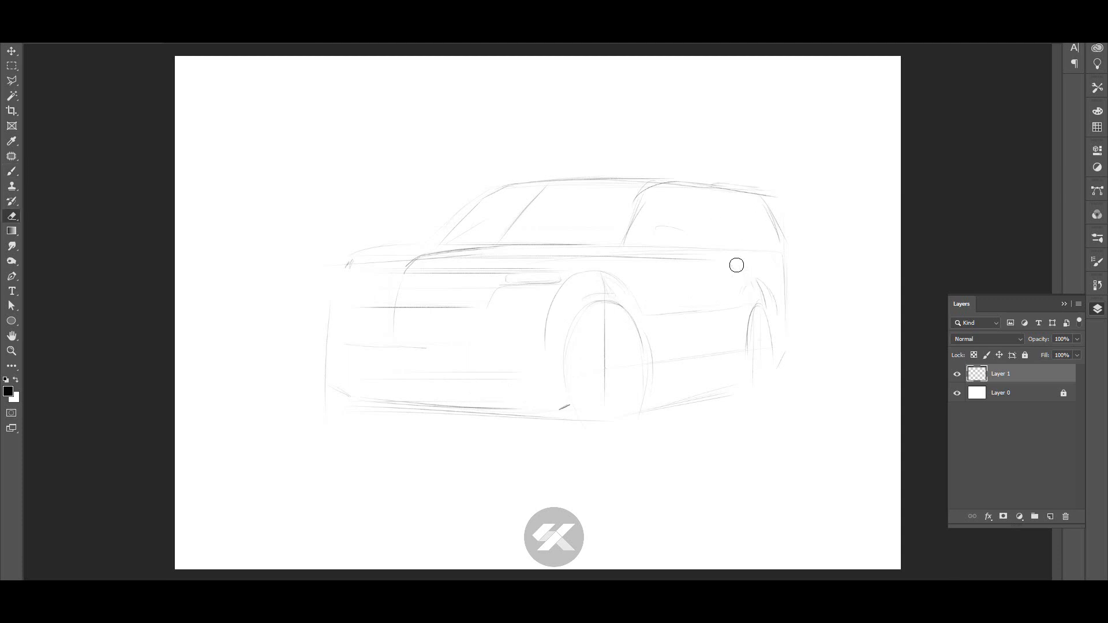
{"action": "key", "text": "b"}
{"action": "mouse_move", "coordinate": [706, 313]}
{"action": "left_mouse_down"}
{"action": "mouse_move", "coordinate": [704, 357]}
{"action": "mouse_move", "coordinate": [750, 367]}
{"action": "left_mouse_up"}
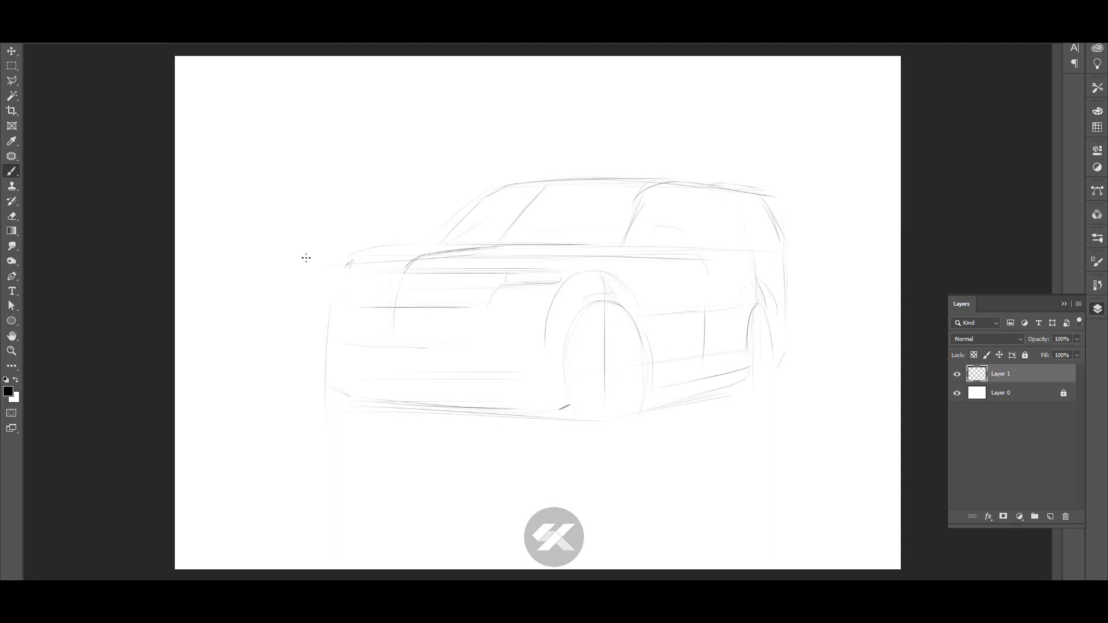
- Outline the front and rear side windows along the beltline and complete the near side mirror
{"action": "left_click_drag", "start_coordinate": [449, 245], "coordinate": [554, 243]}
{"action": "left_click_drag", "start_coordinate": [701, 191], "coordinate": [647, 195]}
{"action": "left_click_drag", "start_coordinate": [736, 235], "coordinate": [638, 243]}
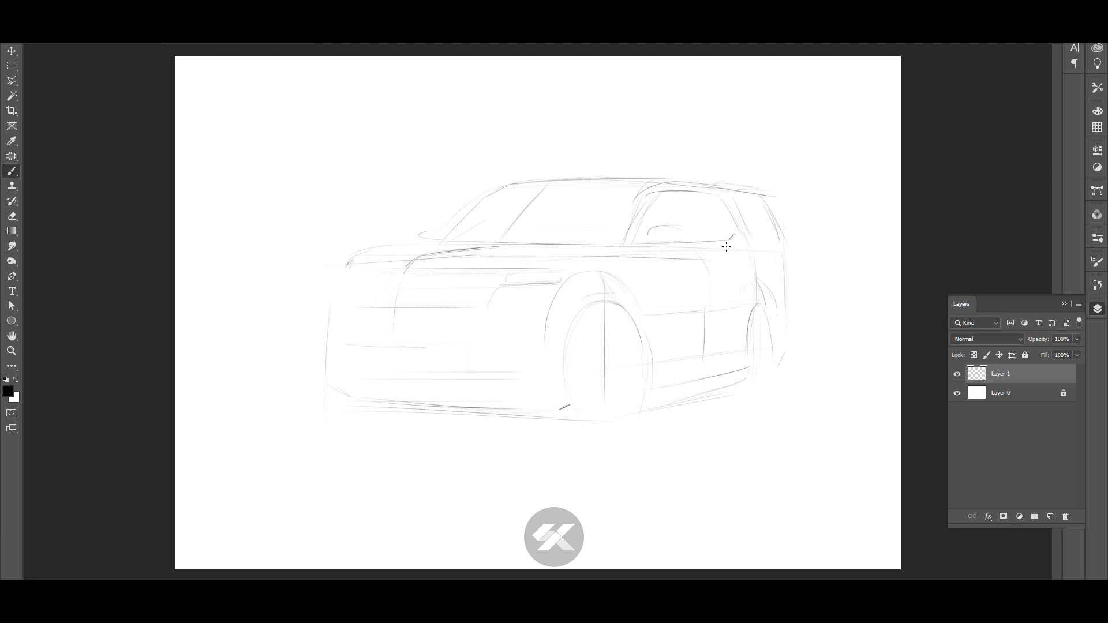
{"action": "left_click_drag", "start_coordinate": [735, 234], "coordinate": [794, 232]}
{"action": "mouse_move", "coordinate": [663, 244]}
{"action": "left_mouse_down"}
{"action": "mouse_move", "coordinate": [757, 230]}
{"action": "mouse_move", "coordinate": [742, 222]}
{"action": "mouse_move", "coordinate": [778, 232]}
{"action": "left_mouse_up"}
{"action": "mouse_move", "coordinate": [731, 188]}
{"action": "left_mouse_down"}
{"action": "mouse_move", "coordinate": [770, 195]}
{"action": "mouse_move", "coordinate": [758, 190]}
{"action": "left_mouse_up"}
{"action": "left_click_drag", "start_coordinate": [686, 242], "coordinate": [648, 243]}
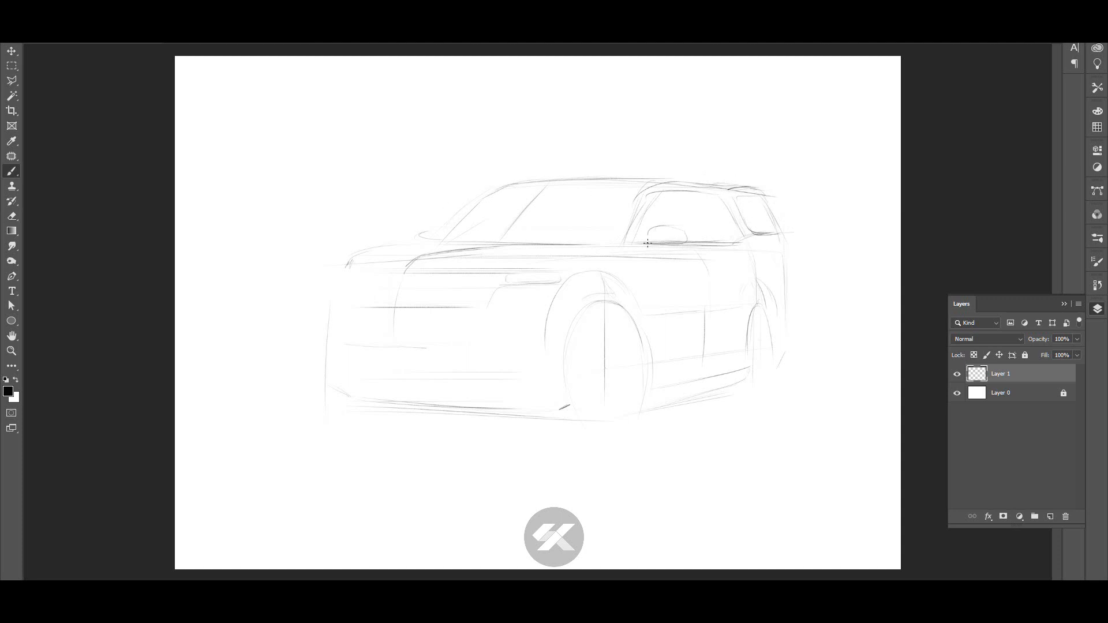
- Flip the sketch layer horizontally and warp the roof's rear corner slightly inward
{"action": "key", "text": "ctrl+t"}
{"action": "left_click_drag", "start_coordinate": [305, 173], "coordinate": [329, 179]}
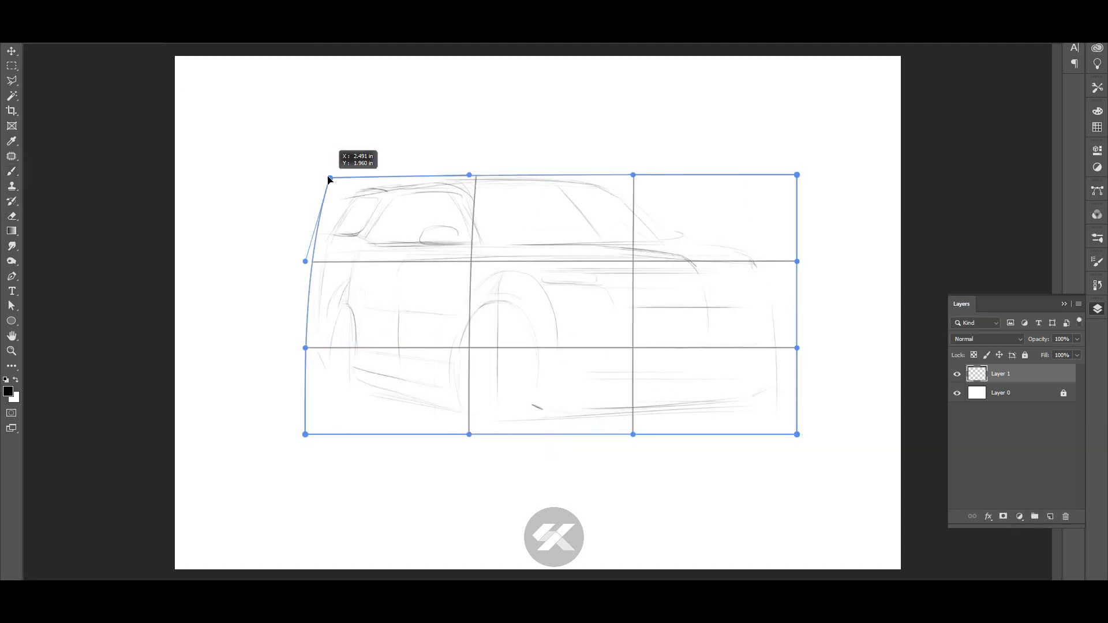
{"action": "key", "text": "Return"}
- Reinforce the lower body outline from behind the rear wheel along the sill to the front bumper
{"action": "mouse_move", "coordinate": [350, 305]}
{"action": "left_mouse_down"}
{"action": "mouse_move", "coordinate": [327, 346]}
{"action": "mouse_move", "coordinate": [359, 379]}
{"action": "left_mouse_up"}
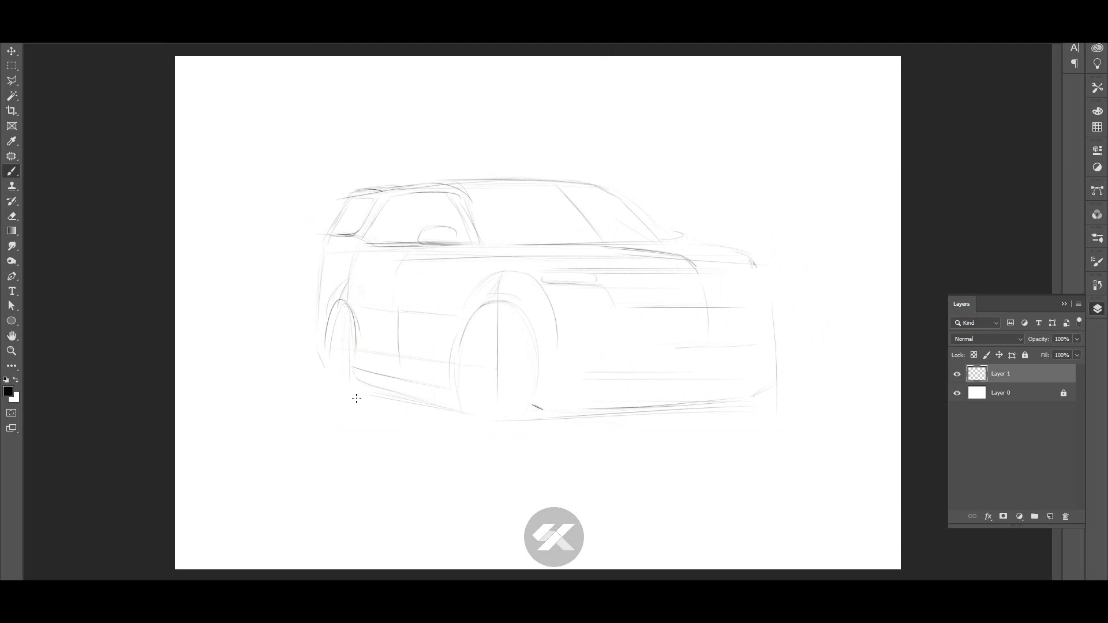
{"action": "key", "text": "e"}
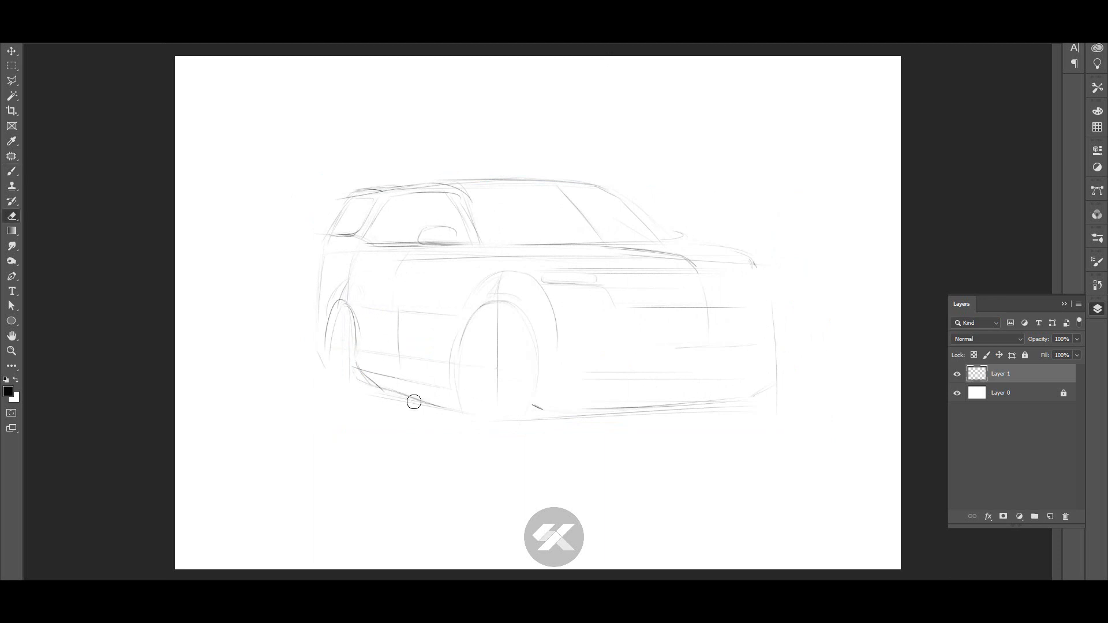
{"action": "key", "text": "b"}
{"action": "mouse_move", "coordinate": [413, 401]}
{"action": "left_mouse_down"}
{"action": "mouse_move", "coordinate": [372, 384]}
{"action": "mouse_move", "coordinate": [443, 407]}
{"action": "left_mouse_up"}
{"action": "mouse_move", "coordinate": [369, 379]}
{"action": "left_mouse_down"}
{"action": "mouse_move", "coordinate": [560, 414]}
{"action": "mouse_move", "coordinate": [683, 405]}
{"action": "left_mouse_up"}
- Sketch a rounded lower air intake across the front bumper
{"action": "left_click_drag", "start_coordinate": [608, 351], "coordinate": [741, 339]}
{"action": "key", "text": "ctrl+z"}
{"action": "left_click_drag", "start_coordinate": [604, 379], "coordinate": [610, 354]}
{"action": "left_click_drag", "start_coordinate": [658, 383], "coordinate": [741, 381]}
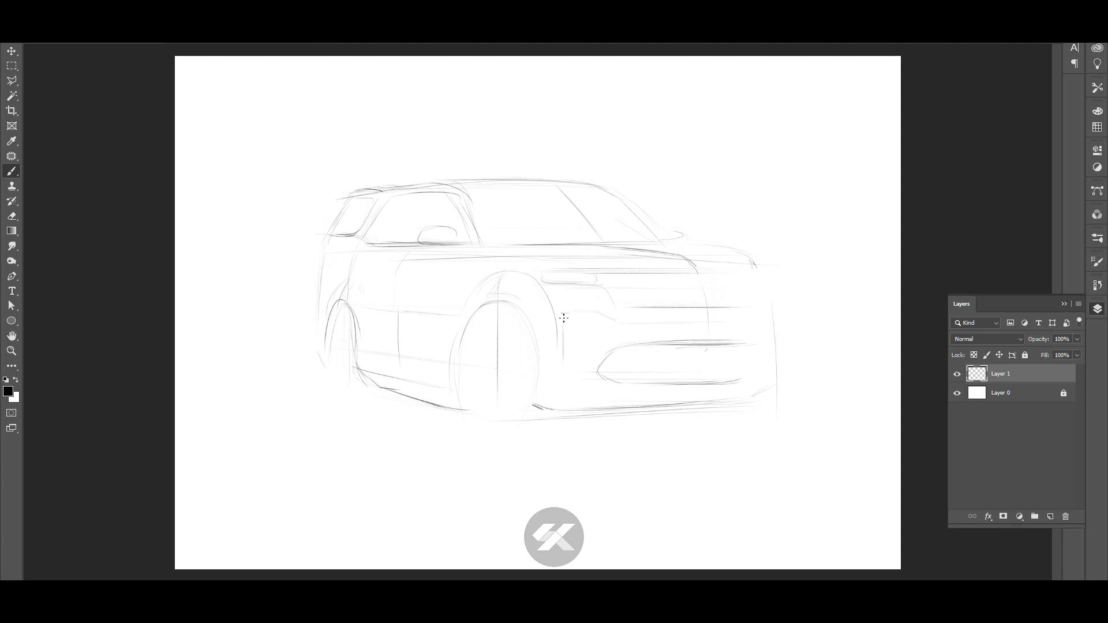
- Erase the lower intake's upper edge and outline a near-side air vent in the front bumper
{"action": "mouse_move", "coordinate": [572, 315]}
{"action": "left_mouse_down"}
{"action": "mouse_move", "coordinate": [564, 360]}
{"action": "mouse_move", "coordinate": [743, 345]}
{"action": "left_mouse_up"}
{"action": "key", "text": "e"}
{"action": "scroll", "coordinate": [644, 329], "scroll_direction": "up", "scroll_amount": 3}
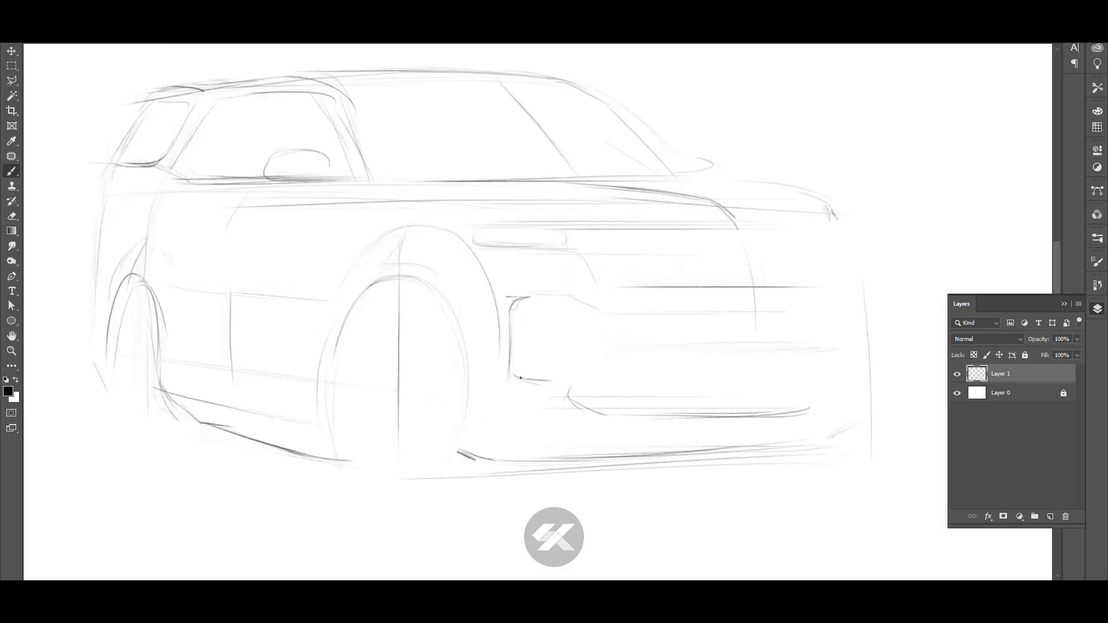
{"action": "left_click_drag", "start_coordinate": [516, 376], "coordinate": [571, 378]}
{"action": "left_click_drag", "start_coordinate": [518, 302], "coordinate": [569, 297]}
- Sketch the near headlight's lower edge and outline the tapered upper grille between both headlights
{"action": "mouse_move", "coordinate": [473, 233]}
{"action": "left_mouse_down"}
{"action": "mouse_move", "coordinate": [595, 263]}
{"action": "mouse_move", "coordinate": [604, 285]}
{"action": "left_mouse_up"}
{"action": "left_click_drag", "start_coordinate": [823, 229], "coordinate": [685, 230]}
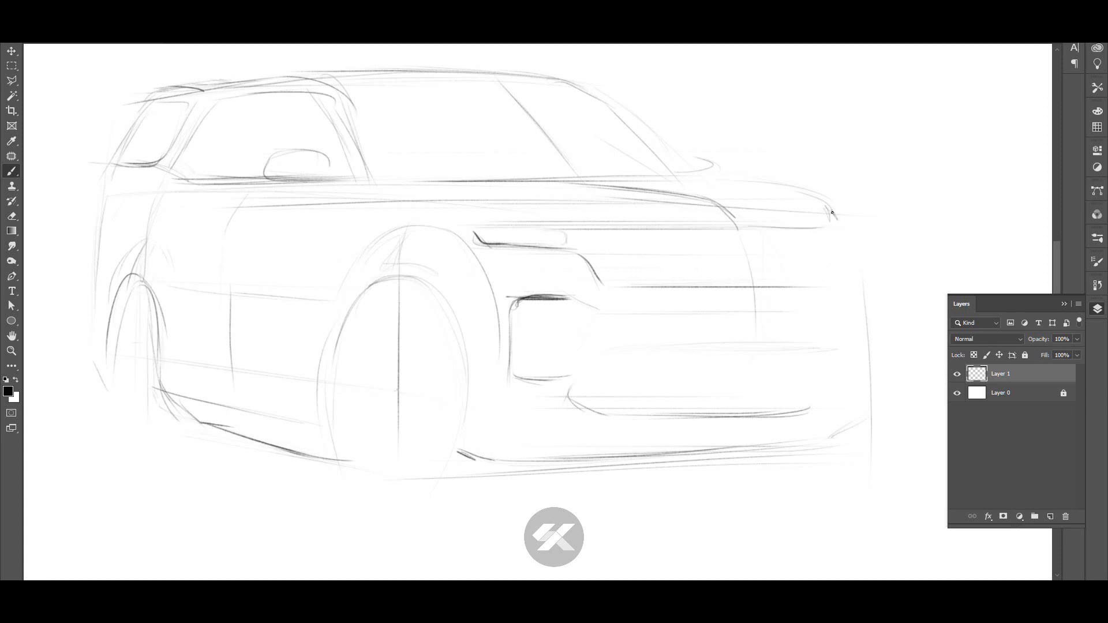
{"action": "mouse_move", "coordinate": [806, 207]}
{"action": "left_mouse_down"}
{"action": "mouse_move", "coordinate": [843, 217]}
{"action": "mouse_move", "coordinate": [807, 225]}
{"action": "left_mouse_up"}
{"action": "mouse_move", "coordinate": [590, 264]}
{"action": "left_mouse_down"}
{"action": "mouse_move", "coordinate": [625, 286]}
{"action": "mouse_move", "coordinate": [809, 278]}
{"action": "left_mouse_up"}
{"action": "left_click_drag", "start_coordinate": [572, 247], "coordinate": [811, 246]}
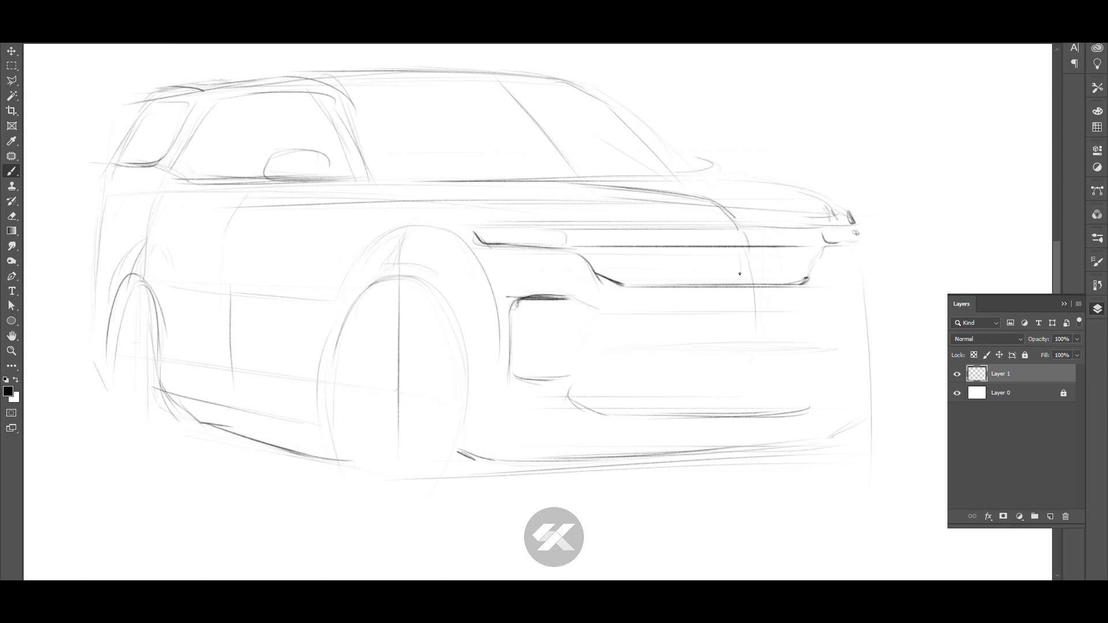
- Sketch the front centre line, the far-side vent and the horizontal bars linking both bumper vents
{"action": "mouse_move", "coordinate": [635, 295]}
{"action": "left_mouse_down"}
{"action": "mouse_move", "coordinate": [800, 295]}
{"action": "mouse_move", "coordinate": [752, 348]}
{"action": "left_mouse_up"}
{"action": "mouse_move", "coordinate": [552, 296]}
{"action": "left_mouse_down"}
{"action": "mouse_move", "coordinate": [610, 314]}
{"action": "mouse_move", "coordinate": [732, 315]}
{"action": "left_mouse_up"}
{"action": "mouse_move", "coordinate": [609, 314]}
{"action": "left_mouse_down"}
{"action": "mouse_move", "coordinate": [811, 314]}
{"action": "mouse_move", "coordinate": [863, 358]}
{"action": "mouse_move", "coordinate": [859, 329]}
{"action": "left_mouse_up"}
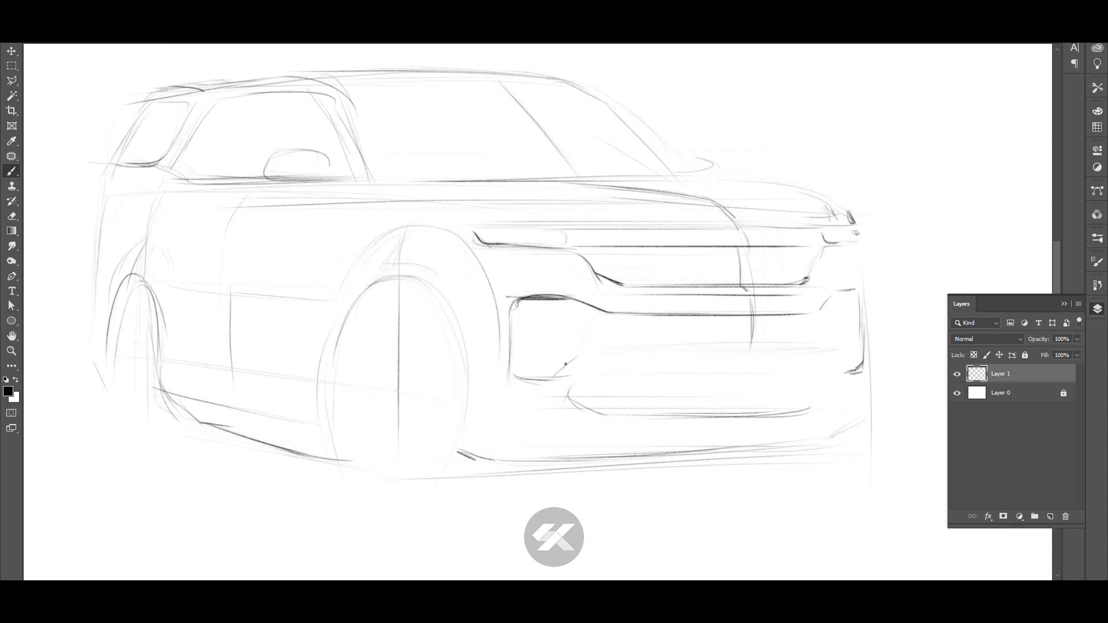
{"action": "mouse_move", "coordinate": [565, 364]}
{"action": "left_mouse_down"}
{"action": "mouse_move", "coordinate": [590, 347]}
{"action": "mouse_move", "coordinate": [833, 348]}
{"action": "left_mouse_up"}
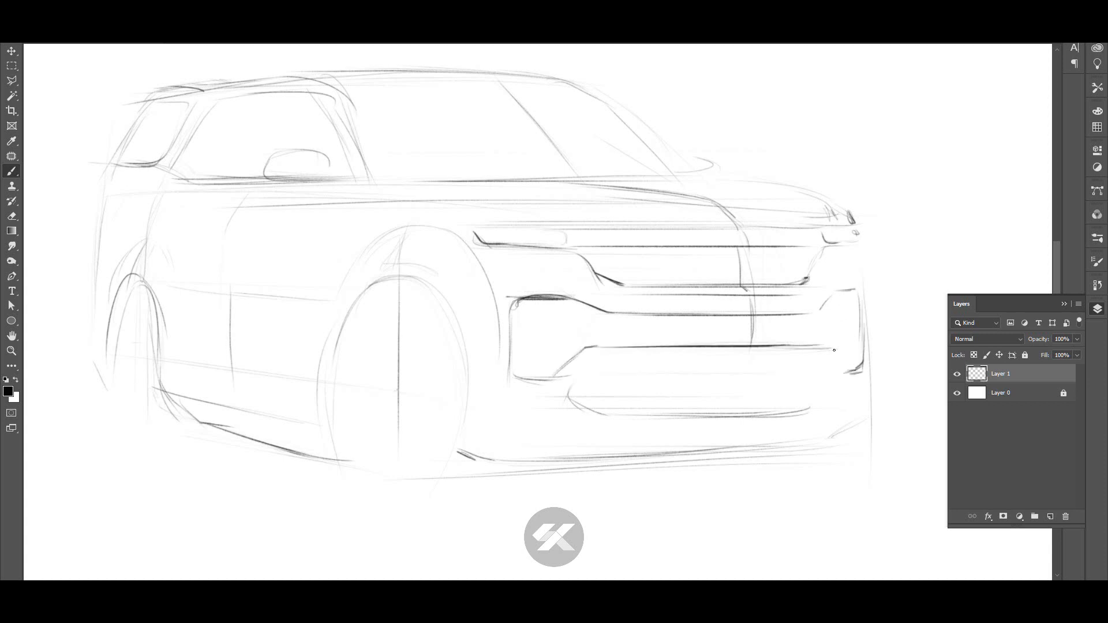
{"action": "mouse_move", "coordinate": [762, 345]}
{"action": "left_mouse_down"}
{"action": "mouse_move", "coordinate": [852, 372]}
{"action": "mouse_move", "coordinate": [708, 383]}
{"action": "mouse_move", "coordinate": [756, 369]}
{"action": "left_mouse_up"}
- Erase the upper bar line between the two bumper vents
{"action": "key", "text": "z"}
{"action": "key", "text": "e"}
{"action": "left_click_drag", "start_coordinate": [742, 292], "coordinate": [681, 295]}
{"action": "key", "text": "z"}
{"action": "left_click_drag", "start_coordinate": [684, 297], "coordinate": [721, 297]}
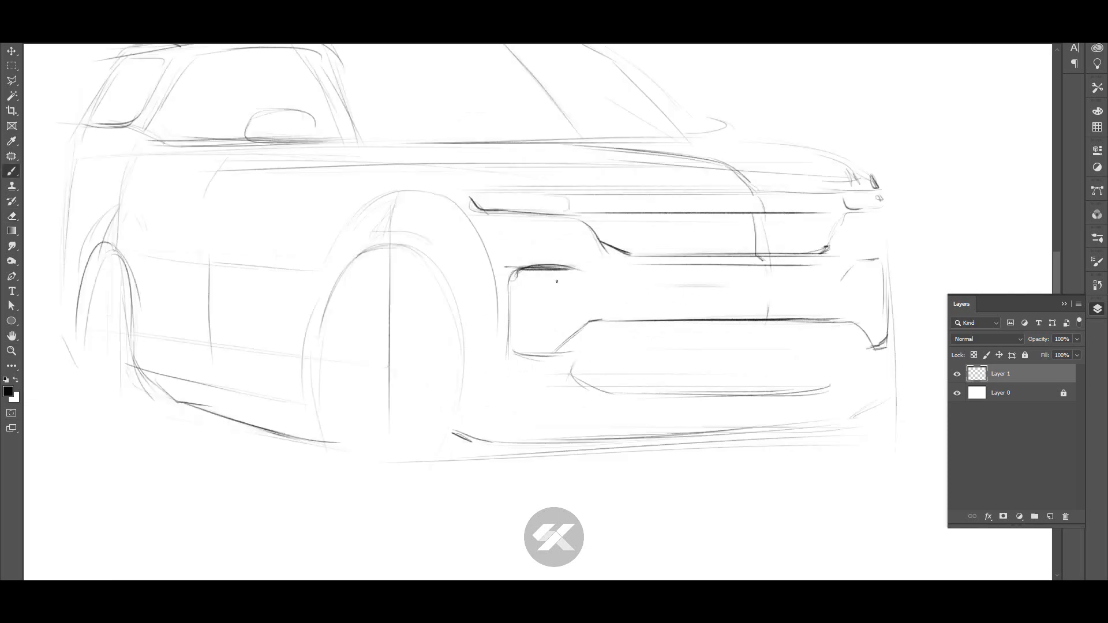
{"action": "key", "text": "e"}
{"action": "left_click_drag", "start_coordinate": [574, 267], "coordinate": [583, 260]}
- Redraw the side vents with angled inner edges joined by a bar line across the bumper
{"action": "key", "text": "b"}
{"action": "mouse_move", "coordinate": [587, 301]}
{"action": "left_mouse_down"}
{"action": "mouse_move", "coordinate": [580, 280]}
{"action": "mouse_move", "coordinate": [832, 306]}
{"action": "left_mouse_up"}
{"action": "mouse_move", "coordinate": [862, 260]}
{"action": "left_mouse_down"}
{"action": "mouse_move", "coordinate": [849, 300]}
{"action": "mouse_move", "coordinate": [697, 274]}
{"action": "left_mouse_up"}
{"action": "key", "text": "r"}
{"action": "mouse_move", "coordinate": [698, 277]}
{"action": "left_mouse_down"}
{"action": "mouse_move", "coordinate": [562, 148]}
{"action": "mouse_move", "coordinate": [589, 151]}
{"action": "left_mouse_up"}
{"action": "key", "text": "e"}
{"action": "key", "text": "b"}
{"action": "key", "text": "Escape"}
{"action": "left_click_drag", "start_coordinate": [699, 219], "coordinate": [845, 233]}
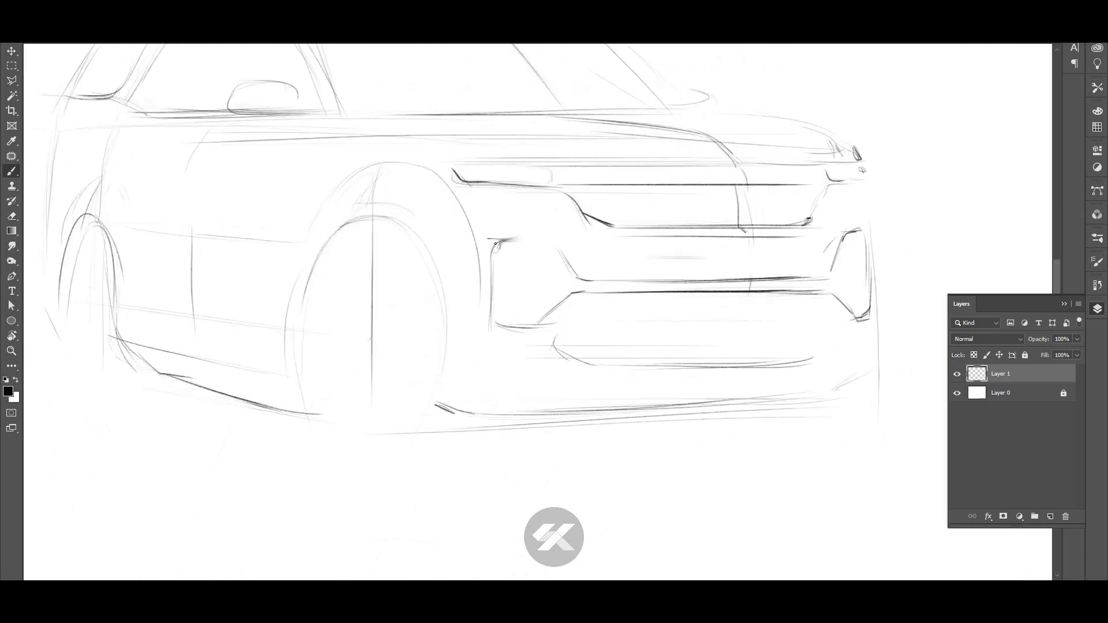
{"action": "left_click_drag", "start_coordinate": [494, 239], "coordinate": [562, 241]}
{"action": "mouse_move", "coordinate": [552, 244]}
{"action": "left_mouse_down"}
{"action": "mouse_move", "coordinate": [572, 275]}
{"action": "mouse_move", "coordinate": [591, 209]}
{"action": "left_mouse_up"}
- Erase the rounded lower intake and redraw it as a wide trapezoid, adding the bumper's far outer edge
{"action": "key", "text": "e"}
{"action": "mouse_move", "coordinate": [577, 276]}
{"action": "left_mouse_down"}
{"action": "mouse_move", "coordinate": [596, 302]}
{"action": "mouse_move", "coordinate": [830, 294]}
{"action": "left_mouse_up"}
{"action": "key", "text": "b"}
{"action": "mouse_move", "coordinate": [499, 339]}
{"action": "left_mouse_down"}
{"action": "mouse_move", "coordinate": [464, 332]}
{"action": "mouse_move", "coordinate": [496, 344]}
{"action": "mouse_move", "coordinate": [577, 292]}
{"action": "mouse_move", "coordinate": [651, 273]}
{"action": "mouse_move", "coordinate": [814, 268]}
{"action": "left_mouse_up"}
{"action": "mouse_move", "coordinate": [687, 270]}
{"action": "left_mouse_down"}
{"action": "mouse_move", "coordinate": [863, 266]}
{"action": "mouse_move", "coordinate": [886, 333]}
{"action": "left_mouse_up"}
{"action": "mouse_move", "coordinate": [850, 275]}
{"action": "left_mouse_down"}
{"action": "mouse_move", "coordinate": [889, 344]}
{"action": "mouse_move", "coordinate": [721, 457]}
{"action": "left_mouse_up"}
{"action": "mouse_move", "coordinate": [714, 228]}
{"action": "left_mouse_down"}
{"action": "mouse_move", "coordinate": [732, 277]}
{"action": "mouse_move", "coordinate": [732, 358]}
{"action": "left_mouse_up"}
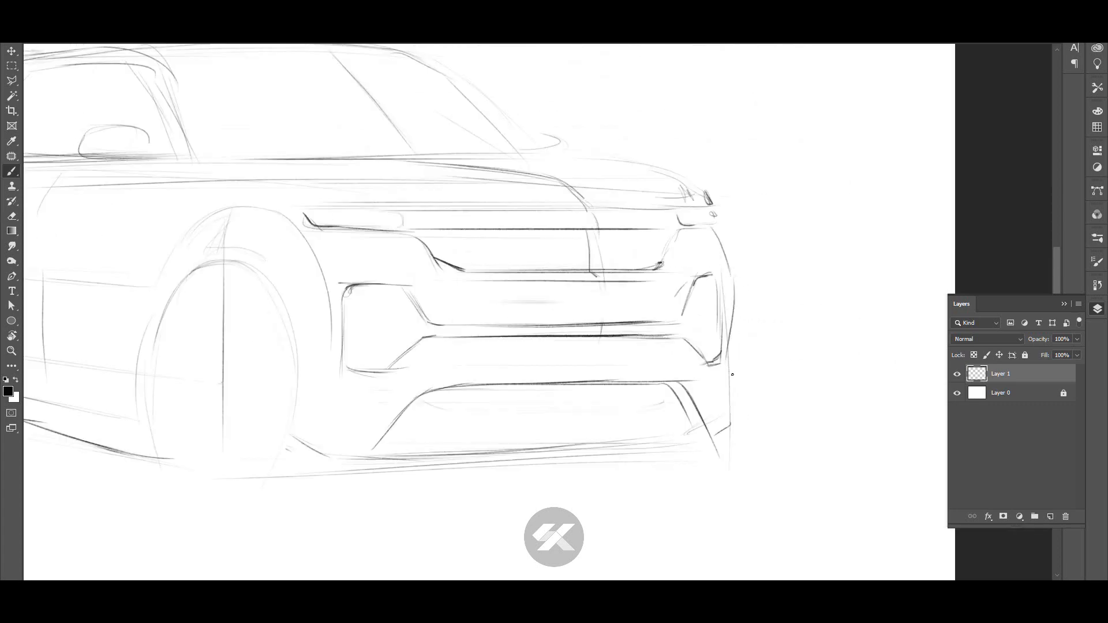
- Sketch a larger rear wheel ellipse extending below the sill
{"action": "scroll", "coordinate": [732, 374], "scroll_direction": "down", "scroll_amount": 5}
{"action": "scroll", "coordinate": [364, 233], "scroll_direction": "up", "scroll_amount": 4}
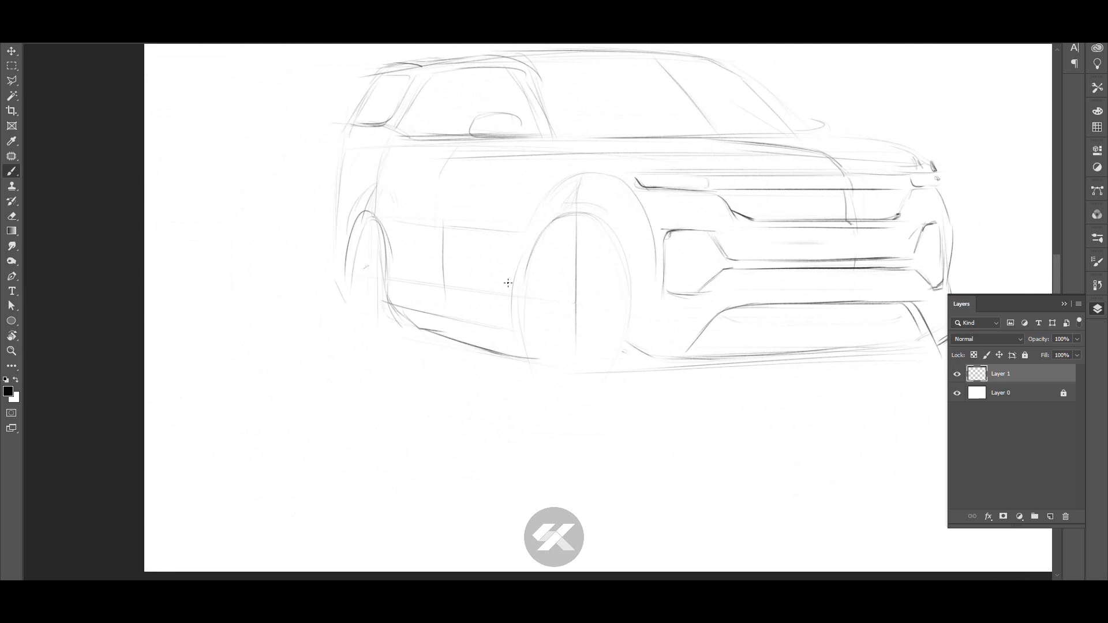
{"action": "left_click_drag", "start_coordinate": [359, 273], "coordinate": [334, 331]}
{"action": "left_click_drag", "start_coordinate": [378, 289], "coordinate": [387, 348]}
{"action": "left_click_drag", "start_coordinate": [334, 315], "coordinate": [340, 371]}
{"action": "left_click_drag", "start_coordinate": [377, 285], "coordinate": [378, 392]}
{"action": "scroll", "coordinate": [379, 381], "scroll_direction": "down", "scroll_amount": 4}
{"action": "key", "text": "ctrl+z"}
- Sketch a larger front wheel ellipse extending below the bumper and reinforce the rear wheel's edge
{"action": "mouse_move", "coordinate": [504, 342]}
{"action": "left_mouse_down"}
{"action": "mouse_move", "coordinate": [475, 462]}
{"action": "mouse_move", "coordinate": [537, 415]}
{"action": "left_mouse_up"}
{"action": "key", "text": "ctrl+z"}
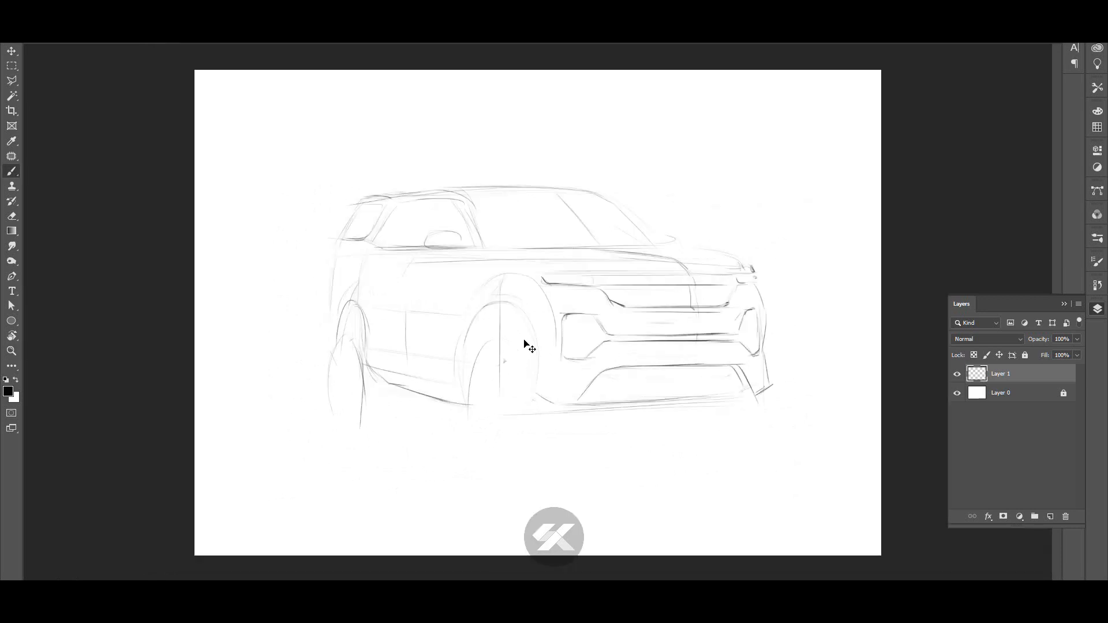
{"action": "left_click_drag", "start_coordinate": [518, 342], "coordinate": [489, 458]}
{"action": "key", "text": "ctrl+z"}
{"action": "left_click_drag", "start_coordinate": [486, 376], "coordinate": [470, 447]}
{"action": "left_click_drag", "start_coordinate": [543, 393], "coordinate": [549, 445]}
{"action": "left_click_drag", "start_coordinate": [472, 411], "coordinate": [493, 359]}
{"action": "mouse_move", "coordinate": [470, 395]}
{"action": "left_mouse_down"}
{"action": "mouse_move", "coordinate": [494, 341]}
{"action": "mouse_move", "coordinate": [526, 332]}
{"action": "left_mouse_up"}
{"action": "key", "text": "ctrl+z"}
{"action": "key", "text": "ctrl+z"}
{"action": "left_click_drag", "start_coordinate": [357, 427], "coordinate": [358, 383]}
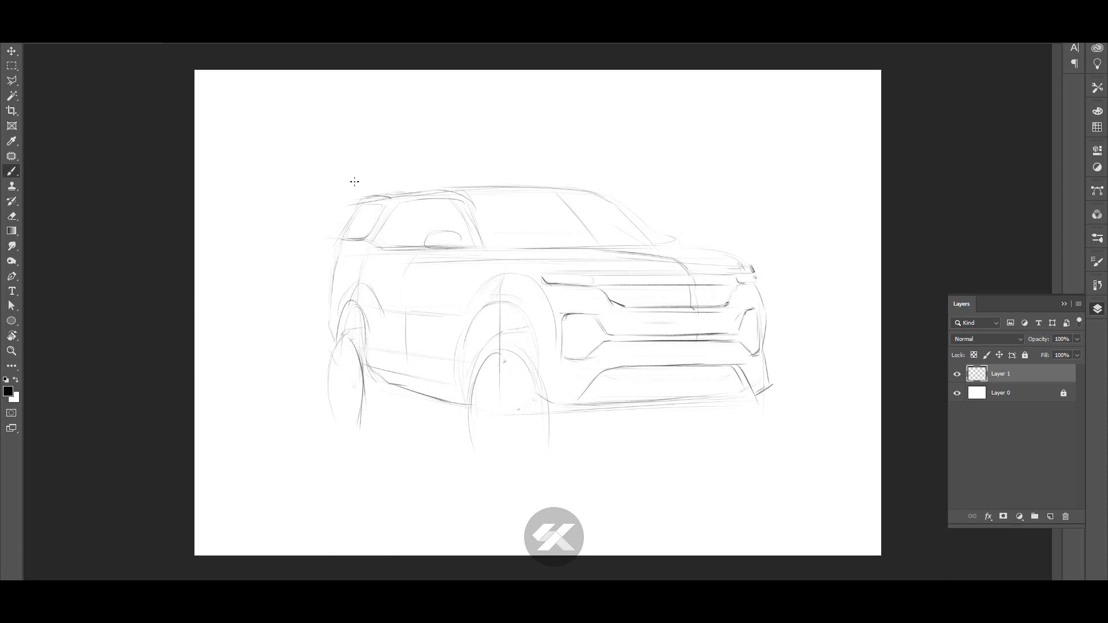
- Sketch raised roof rails and reinforce the windshield's outer pillar and base line
{"action": "key", "text": "e"}
{"action": "key", "text": "b"}
{"action": "mouse_move", "coordinate": [366, 185]}
{"action": "left_mouse_down"}
{"action": "mouse_move", "coordinate": [407, 190]}
{"action": "mouse_move", "coordinate": [388, 186]}
{"action": "mouse_move", "coordinate": [332, 247]}
{"action": "mouse_move", "coordinate": [459, 182]}
{"action": "mouse_move", "coordinate": [594, 190]}
{"action": "left_mouse_up"}
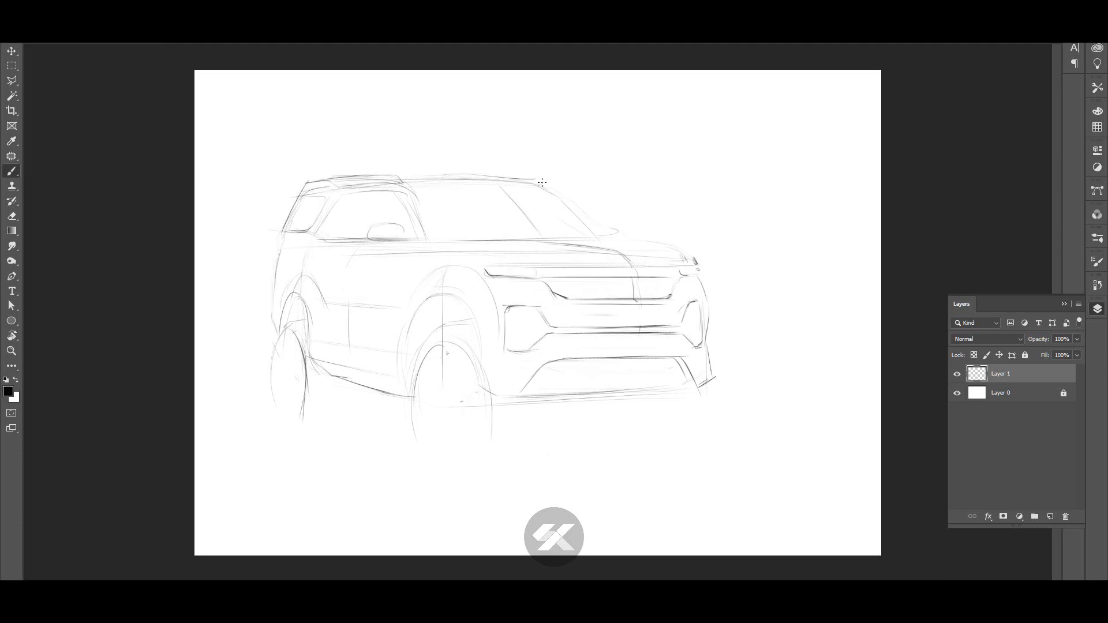
{"action": "mouse_move", "coordinate": [498, 183]}
{"action": "left_mouse_down"}
{"action": "mouse_move", "coordinate": [575, 181]}
{"action": "mouse_move", "coordinate": [504, 193]}
{"action": "left_mouse_up"}
{"action": "mouse_move", "coordinate": [498, 187]}
{"action": "left_mouse_down"}
{"action": "mouse_move", "coordinate": [601, 189]}
{"action": "mouse_move", "coordinate": [655, 243]}
{"action": "mouse_move", "coordinate": [504, 247]}
{"action": "mouse_move", "coordinate": [653, 245]}
{"action": "left_mouse_up"}
{"action": "mouse_move", "coordinate": [516, 248]}
{"action": "left_mouse_down"}
{"action": "mouse_move", "coordinate": [655, 243]}
{"action": "mouse_move", "coordinate": [636, 244]}
{"action": "left_mouse_up"}
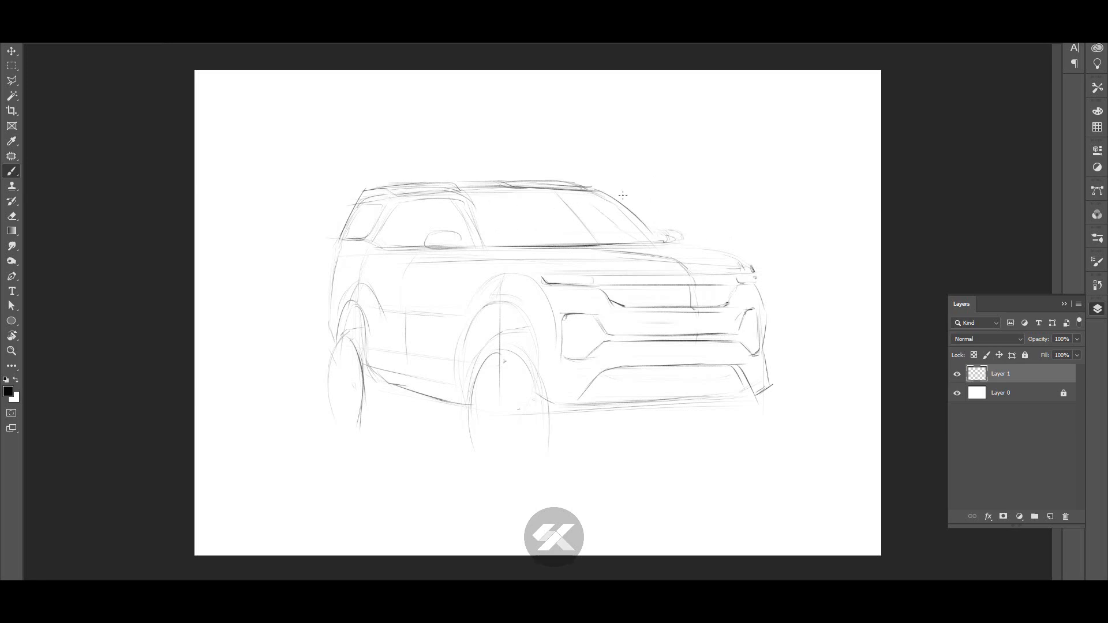
{"action": "left_click_drag", "start_coordinate": [623, 195], "coordinate": [483, 168]}
{"action": "scroll", "coordinate": [537, 264], "scroll_direction": "up", "scroll_amount": 3}
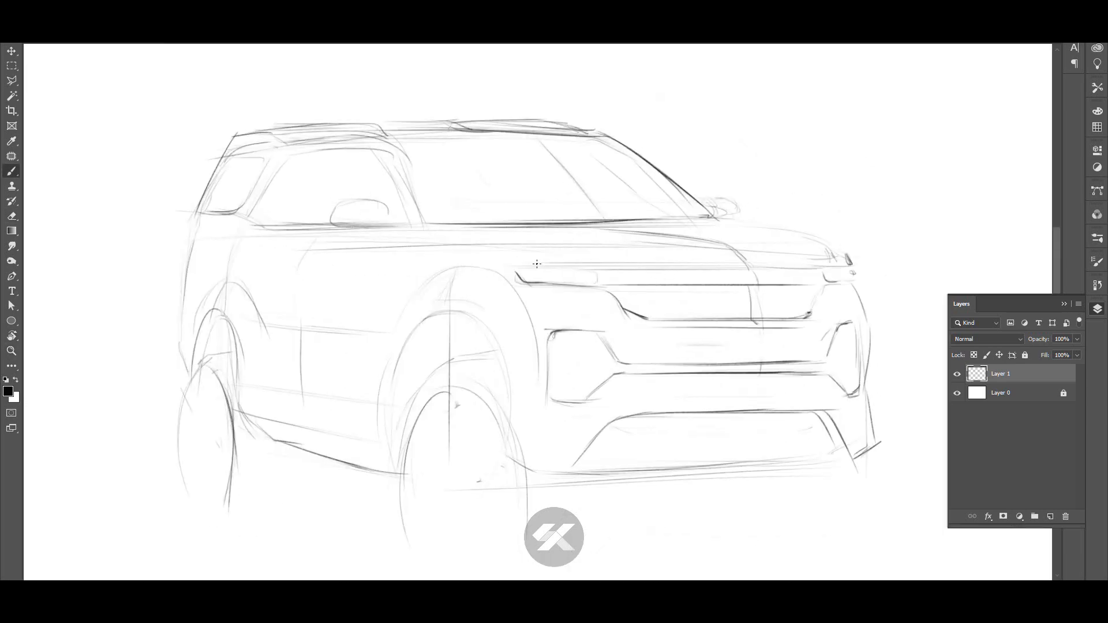
{"action": "left_click_drag", "start_coordinate": [518, 254], "coordinate": [612, 267]}
{"action": "key", "text": "ctrl+z"}
{"action": "mouse_move", "coordinate": [514, 254]}
{"action": "left_mouse_down"}
{"action": "mouse_move", "coordinate": [598, 268]}
{"action": "mouse_move", "coordinate": [586, 266]}
{"action": "left_mouse_up"}
{"action": "key", "text": "ctrl+z"}
{"action": "key", "text": "ctrl+z"}
- Draw a dark light strip across the front joining both headlights, and outline the near headlight's upper edge
{"action": "mouse_move", "coordinate": [501, 258]}
{"action": "left_mouse_down"}
{"action": "mouse_move", "coordinate": [774, 267]}
{"action": "mouse_move", "coordinate": [841, 257]}
{"action": "left_mouse_up"}
{"action": "left_click_drag", "start_coordinate": [595, 268], "coordinate": [844, 256]}
{"action": "mouse_move", "coordinate": [511, 258]}
{"action": "left_mouse_down"}
{"action": "mouse_move", "coordinate": [594, 266]}
{"action": "mouse_move", "coordinate": [537, 267]}
{"action": "mouse_move", "coordinate": [588, 285]}
{"action": "mouse_move", "coordinate": [545, 261]}
{"action": "mouse_move", "coordinate": [635, 266]}
{"action": "left_mouse_up"}
{"action": "key", "text": "ctrl+z"}
{"action": "scroll", "coordinate": [506, 258], "scroll_direction": "up", "scroll_amount": 2}
{"action": "key", "text": "ctrl+z"}
{"action": "left_click_drag", "start_coordinate": [554, 263], "coordinate": [606, 264]}
{"action": "scroll", "coordinate": [551, 261], "scroll_direction": "down", "scroll_amount": 1}
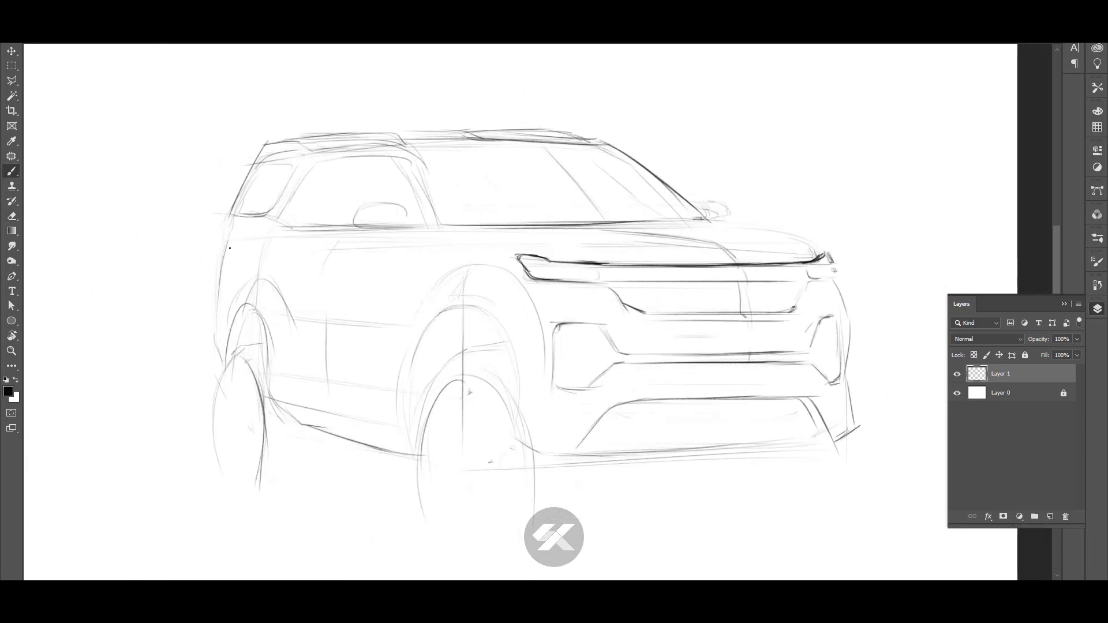
- Detail both headlights, splitting the near one into stacked horizontal segments
{"action": "scroll", "coordinate": [404, 248], "scroll_direction": "down", "scroll_amount": 1}
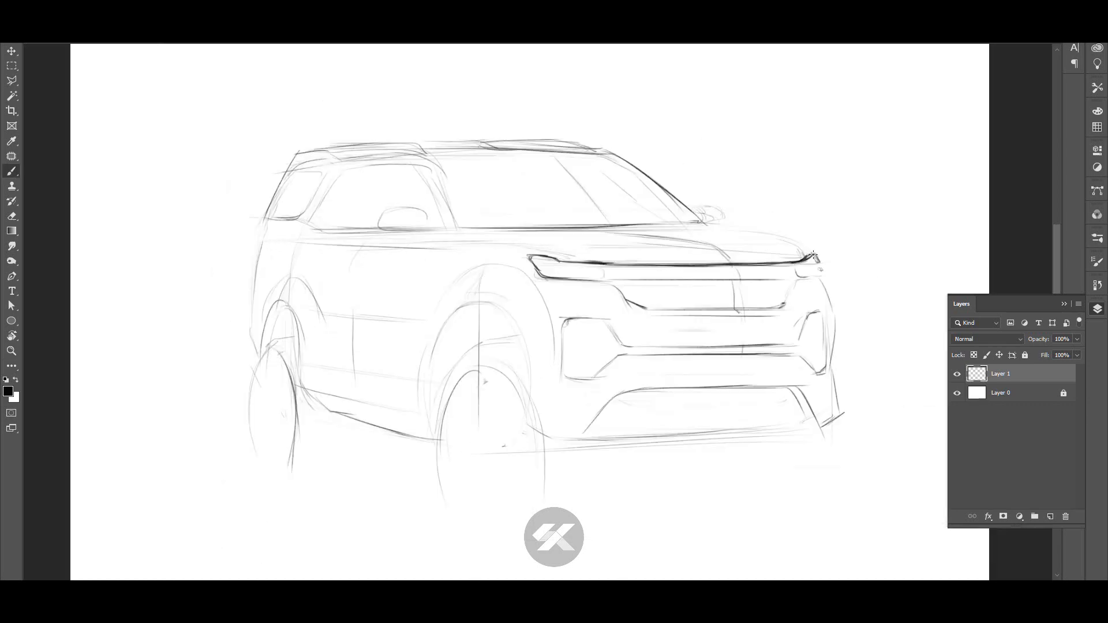
{"action": "mouse_move", "coordinate": [814, 256]}
{"action": "left_mouse_down"}
{"action": "mouse_move", "coordinate": [782, 239]}
{"action": "mouse_move", "coordinate": [820, 254]}
{"action": "left_mouse_up"}
{"action": "mouse_move", "coordinate": [563, 258]}
{"action": "left_mouse_down"}
{"action": "mouse_move", "coordinate": [600, 266]}
{"action": "mouse_move", "coordinate": [509, 252]}
{"action": "mouse_move", "coordinate": [572, 259]}
{"action": "mouse_move", "coordinate": [499, 273]}
{"action": "left_mouse_up"}
{"action": "scroll", "coordinate": [549, 260], "scroll_direction": "up", "scroll_amount": 1}
{"action": "mouse_move", "coordinate": [491, 274]}
{"action": "left_mouse_down"}
{"action": "mouse_move", "coordinate": [570, 266]}
{"action": "mouse_move", "coordinate": [404, 248]}
{"action": "mouse_move", "coordinate": [635, 253]}
{"action": "left_mouse_up"}
{"action": "scroll", "coordinate": [624, 254], "scroll_direction": "down", "scroll_amount": 1}
- Add crease lines to the hood and an oval badge in the centre of the grille
{"action": "mouse_move", "coordinate": [539, 267]}
{"action": "left_mouse_down"}
{"action": "mouse_move", "coordinate": [692, 267]}
{"action": "mouse_move", "coordinate": [745, 259]}
{"action": "mouse_move", "coordinate": [741, 248]}
{"action": "mouse_move", "coordinate": [754, 303]}
{"action": "left_mouse_up"}
{"action": "mouse_move", "coordinate": [468, 263]}
{"action": "left_mouse_down"}
{"action": "mouse_move", "coordinate": [540, 267]}
{"action": "mouse_move", "coordinate": [575, 300]}
{"action": "left_mouse_up"}
{"action": "left_click_drag", "start_coordinate": [651, 273], "coordinate": [670, 276]}
- Flip the sketch layer horizontally and warp the car's front end slightly outward and down
{"action": "scroll", "coordinate": [666, 272], "scroll_direction": "down", "scroll_amount": 1}
{"action": "key", "text": "ctrl+0"}
{"action": "key", "text": "ctrl+t"}
{"action": "right_click", "coordinate": [619, 317]}
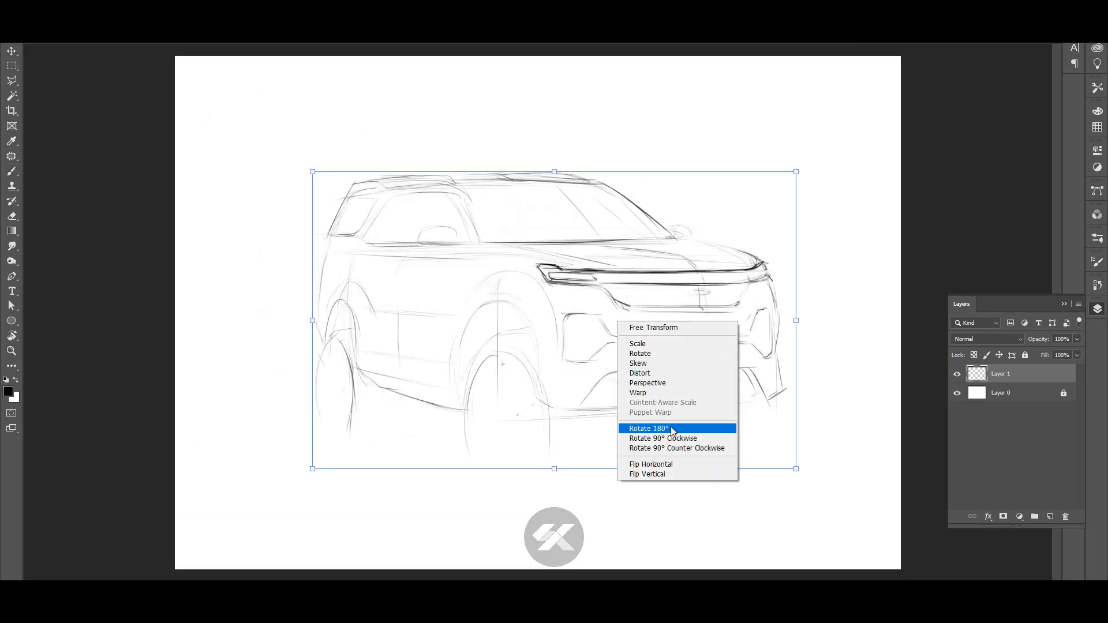
{"action": "left_click", "coordinate": [656, 470]}
{"action": "right_click", "coordinate": [656, 470]}
{"action": "left_click", "coordinate": [670, 556]}
{"action": "left_click_drag", "start_coordinate": [312, 358], "coordinate": [297, 377]}
{"action": "key", "text": "Return"}
- Darken the front bumper's lower edge around the far corner and along the bottom
{"action": "key", "text": "b"}
{"action": "mouse_move", "coordinate": [323, 324]}
{"action": "left_mouse_down"}
{"action": "mouse_move", "coordinate": [310, 459]}
{"action": "mouse_move", "coordinate": [371, 421]}
{"action": "left_mouse_up"}
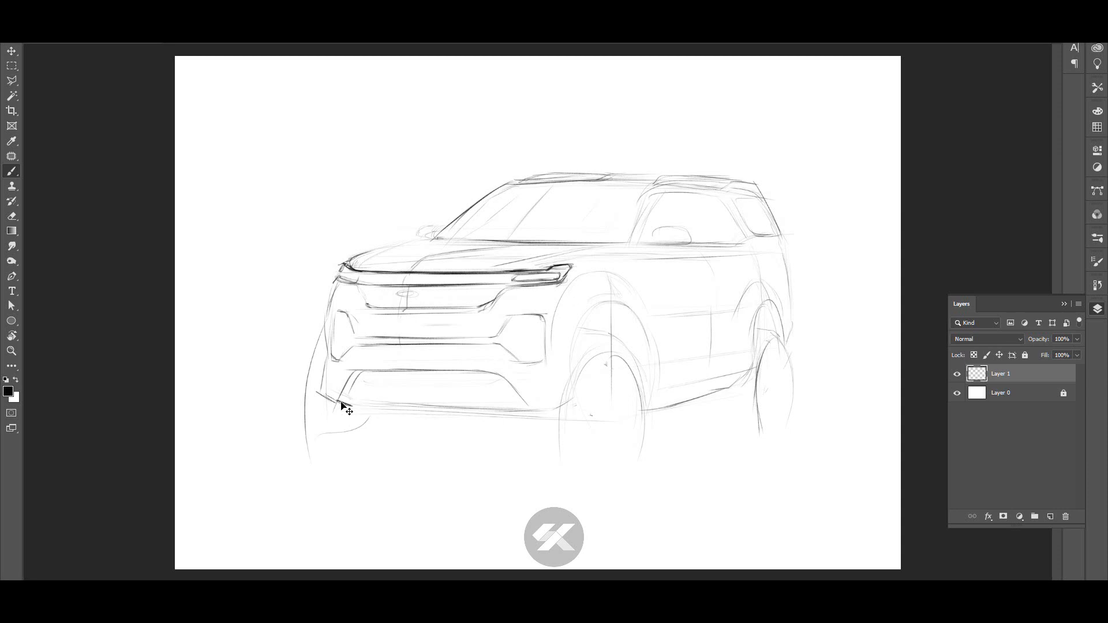
{"action": "left_click_drag", "start_coordinate": [317, 384], "coordinate": [342, 405]}
{"action": "mouse_move", "coordinate": [528, 415]}
{"action": "left_mouse_down"}
{"action": "mouse_move", "coordinate": [339, 403]}
{"action": "mouse_move", "coordinate": [556, 404]}
{"action": "mouse_move", "coordinate": [572, 340]}
{"action": "left_mouse_up"}
{"action": "left_click_drag", "start_coordinate": [567, 388], "coordinate": [595, 304]}
{"action": "mouse_move", "coordinate": [619, 354]}
{"action": "left_mouse_down"}
{"action": "mouse_move", "coordinate": [641, 403]}
{"action": "mouse_move", "coordinate": [622, 363]}
{"action": "mouse_move", "coordinate": [617, 384]}
{"action": "left_mouse_up"}
{"action": "mouse_move", "coordinate": [581, 384]}
{"action": "left_mouse_down"}
{"action": "mouse_move", "coordinate": [560, 428]}
{"action": "mouse_move", "coordinate": [584, 465]}
{"action": "left_mouse_up"}
{"action": "left_click_drag", "start_coordinate": [600, 427], "coordinate": [595, 451]}
{"action": "key", "text": "ctrl+z"}
{"action": "key", "text": "ctrl+z"}
{"action": "key", "text": "ctrl+z"}
{"action": "key", "text": "ctrl+z"}
{"action": "key", "text": "ctrl+z"}
{"action": "key", "text": "ctrl+z"}
- Draw curved spokes on the near front wheel and short spokes on the rear wheel
{"action": "mouse_move", "coordinate": [590, 397]}
{"action": "left_mouse_down"}
{"action": "mouse_move", "coordinate": [587, 422]}
{"action": "mouse_move", "coordinate": [619, 367]}
{"action": "mouse_move", "coordinate": [579, 407]}
{"action": "mouse_move", "coordinate": [570, 440]}
{"action": "mouse_move", "coordinate": [635, 393]}
{"action": "mouse_move", "coordinate": [629, 455]}
{"action": "left_mouse_up"}
{"action": "left_click_drag", "start_coordinate": [610, 432], "coordinate": [622, 461]}
{"action": "mouse_move", "coordinate": [767, 401]}
{"action": "left_mouse_down"}
{"action": "mouse_move", "coordinate": [780, 344]}
{"action": "mouse_move", "coordinate": [789, 376]}
{"action": "mouse_move", "coordinate": [761, 387]}
{"action": "left_mouse_up"}
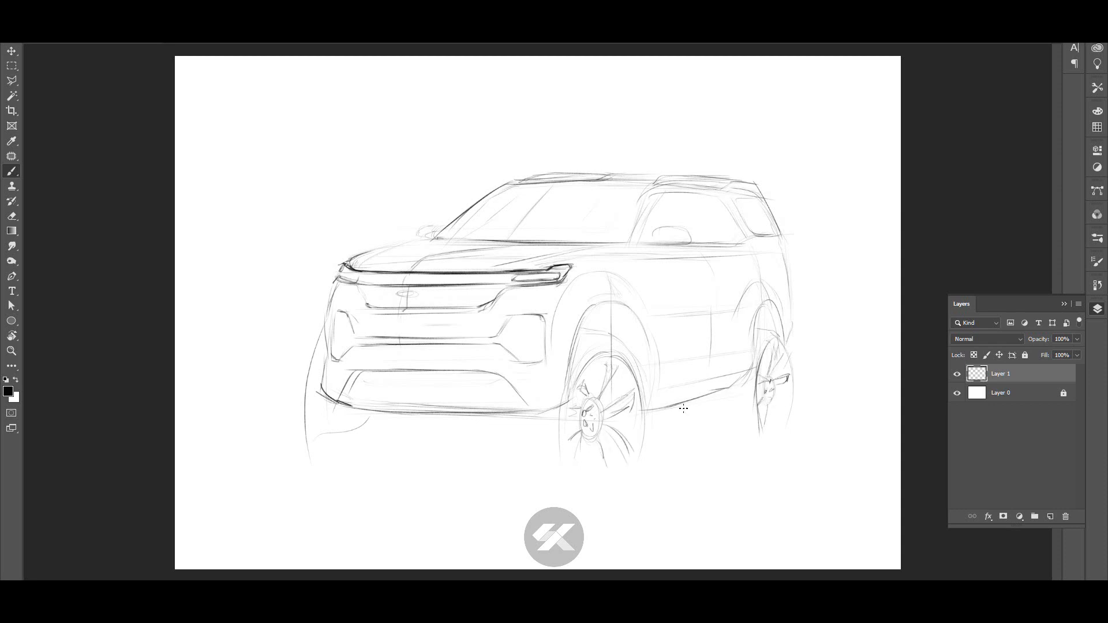
- Add angled underbody lines below the sill and beneath the front bumper
{"action": "mouse_move", "coordinate": [658, 411]}
{"action": "left_mouse_down"}
{"action": "mouse_move", "coordinate": [742, 433]}
{"action": "mouse_move", "coordinate": [745, 424]}
{"action": "left_mouse_up"}
{"action": "key", "text": "e"}
{"action": "key", "text": "b"}
{"action": "mouse_move", "coordinate": [369, 433]}
{"action": "left_mouse_down"}
{"action": "mouse_move", "coordinate": [474, 427]}
{"action": "mouse_move", "coordinate": [520, 464]}
{"action": "left_mouse_up"}
- Warp the sketch layer slightly at the car's rear roof corner and flip the drawing horizontally
{"action": "key", "text": "ctrl+t"}
{"action": "mouse_move", "coordinate": [305, 172]}
{"action": "left_mouse_down"}
{"action": "mouse_move", "coordinate": [294, 172]}
{"action": "mouse_move", "coordinate": [393, 183]}
{"action": "left_mouse_up"}
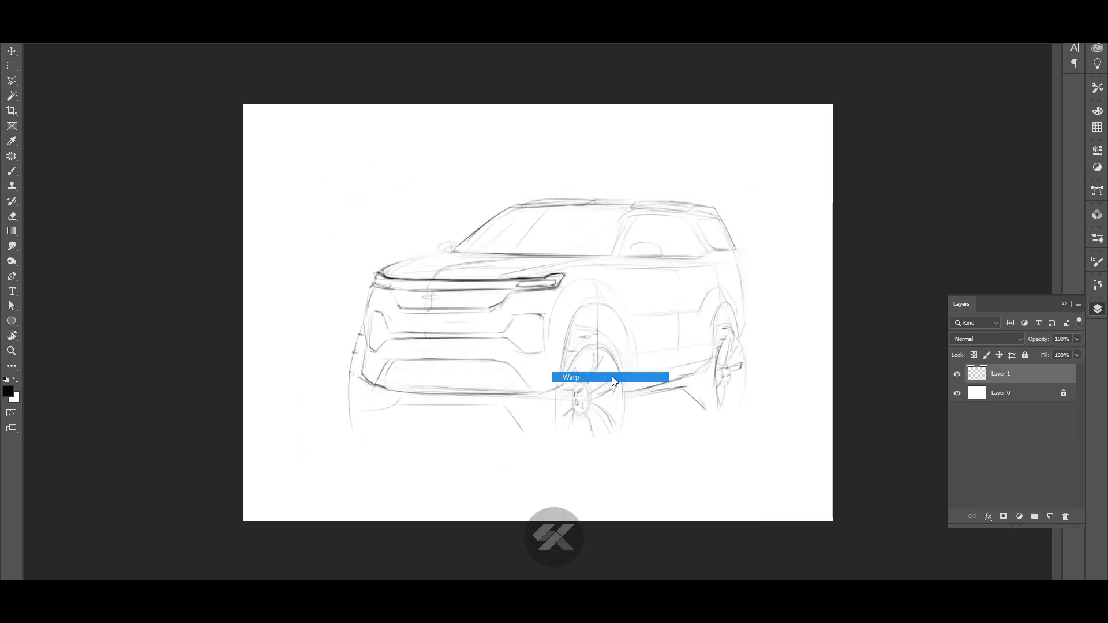
{"action": "left_click", "coordinate": [612, 377]}
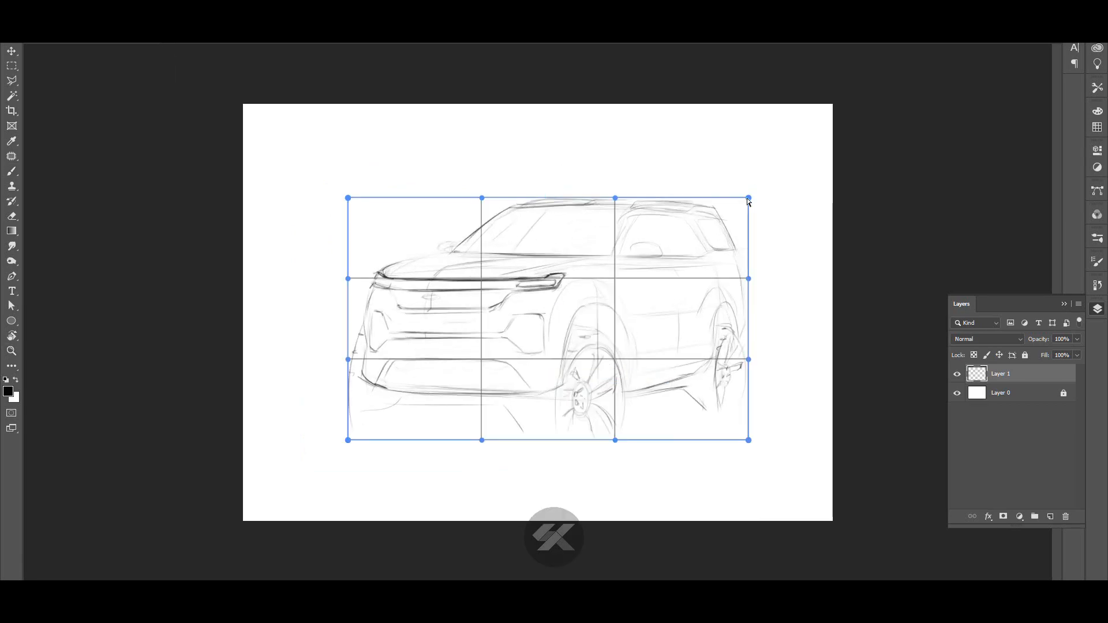
{"action": "left_click_drag", "start_coordinate": [710, 271], "coordinate": [750, 289]}
{"action": "key", "text": "Return"}
{"action": "left_click", "coordinate": [678, 438]}
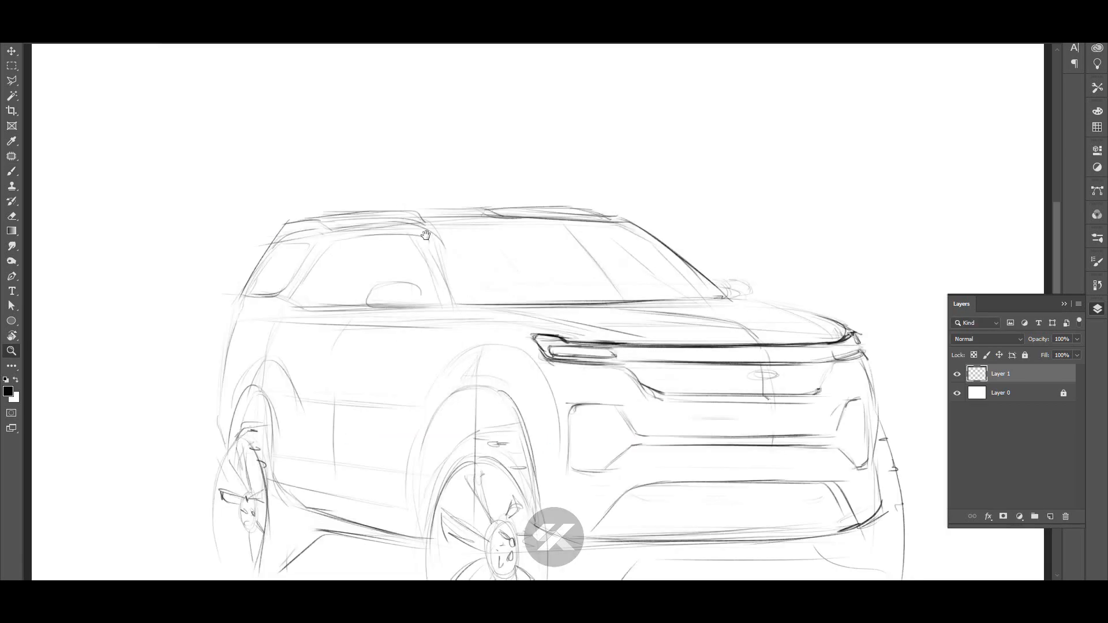
- Redraw the side doors' vertical shut lines and darken the horizontal body crease between the wheel arches
{"action": "key", "text": "b"}
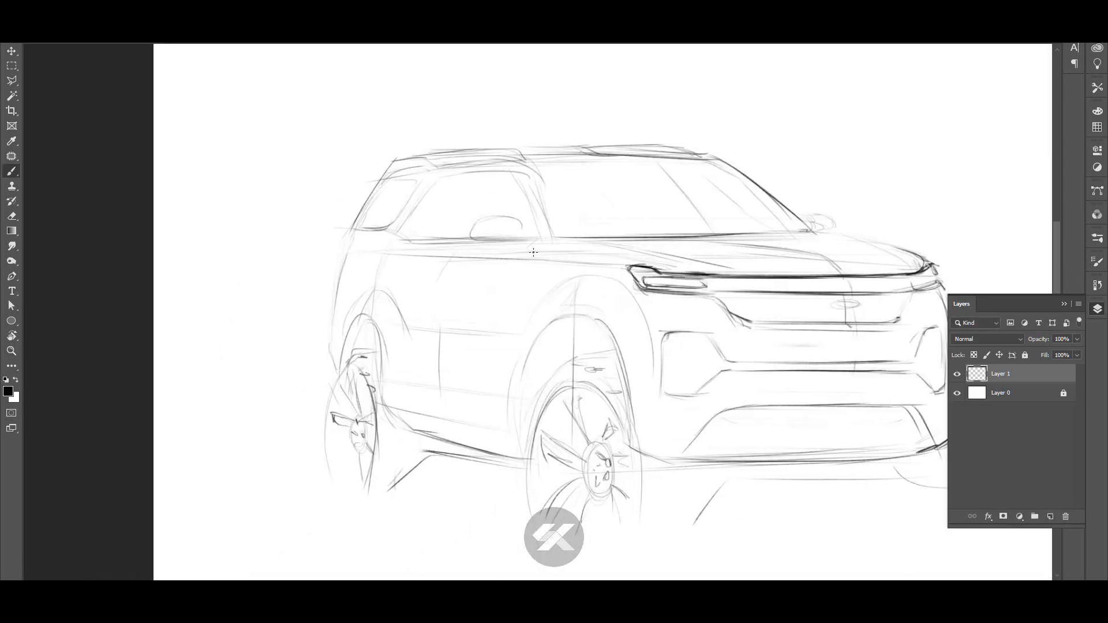
{"action": "key", "text": "e"}
{"action": "key", "text": "b"}
{"action": "left_click_drag", "start_coordinate": [434, 329], "coordinate": [438, 410]}
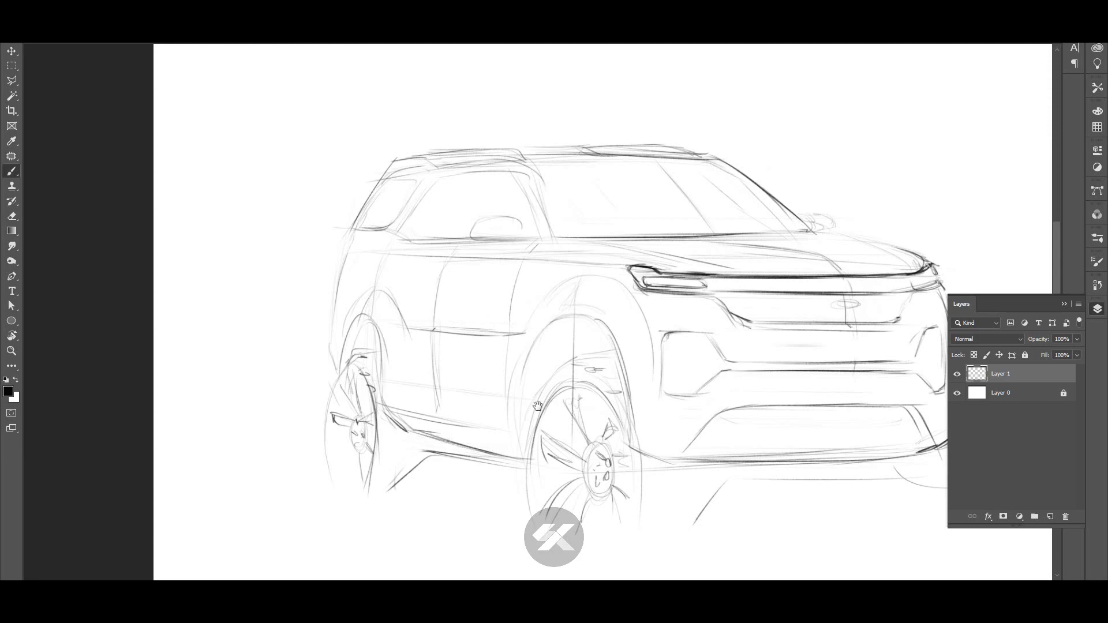
- Darken the sill line running from the rear wheel arch to the front wheel
{"action": "key", "text": "r"}
{"action": "mouse_move", "coordinate": [537, 406]}
{"action": "left_mouse_down"}
{"action": "mouse_move", "coordinate": [635, 347]}
{"action": "mouse_move", "coordinate": [573, 254]}
{"action": "left_mouse_up"}
{"action": "key", "text": "e"}
{"action": "key", "text": "b"}
{"action": "left_click_drag", "start_coordinate": [487, 319], "coordinate": [612, 244]}
{"action": "key", "text": "r"}
{"action": "key", "text": "Escape"}
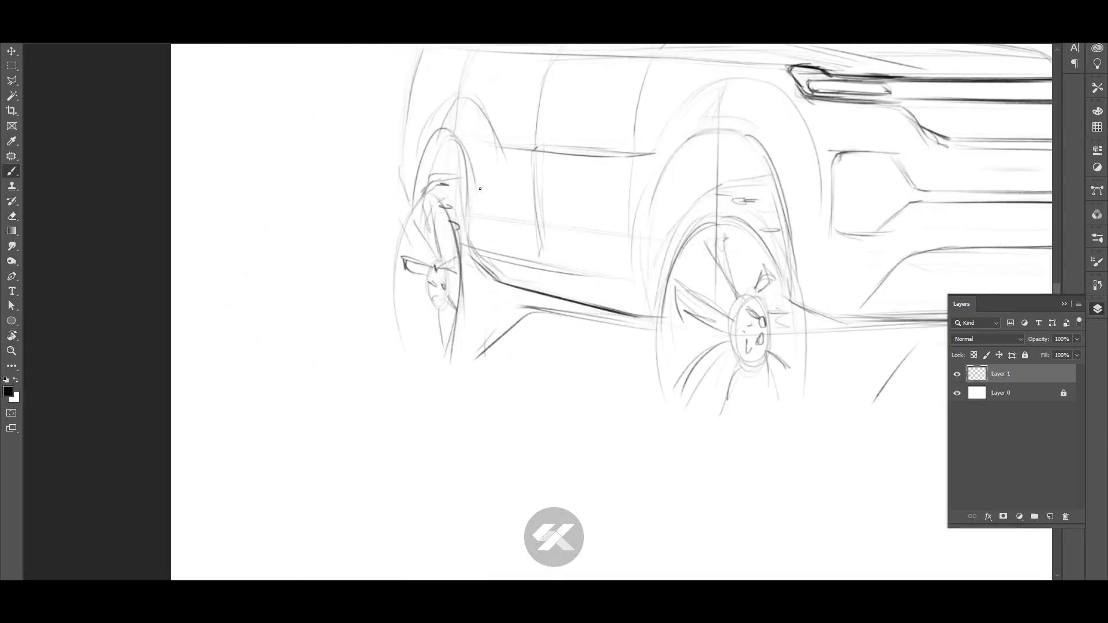
{"action": "key", "text": "b"}
{"action": "left_click_drag", "start_coordinate": [473, 253], "coordinate": [659, 225]}
- Outline the rear wheel arch in a darker line down to the sill
{"action": "key", "text": "r"}
{"action": "key", "text": "Escape"}
{"action": "left_click_drag", "start_coordinate": [455, 287], "coordinate": [426, 168]}
{"action": "left_click_drag", "start_coordinate": [469, 189], "coordinate": [428, 295]}
{"action": "key", "text": "ctrl+z"}
{"action": "left_click_drag", "start_coordinate": [353, 353], "coordinate": [346, 312]}
- Darken the rear body contour from the wheel arch up past the rear side window to the roof
{"action": "key", "text": "r"}
{"action": "left_click_drag", "start_coordinate": [532, 173], "coordinate": [592, 191]}
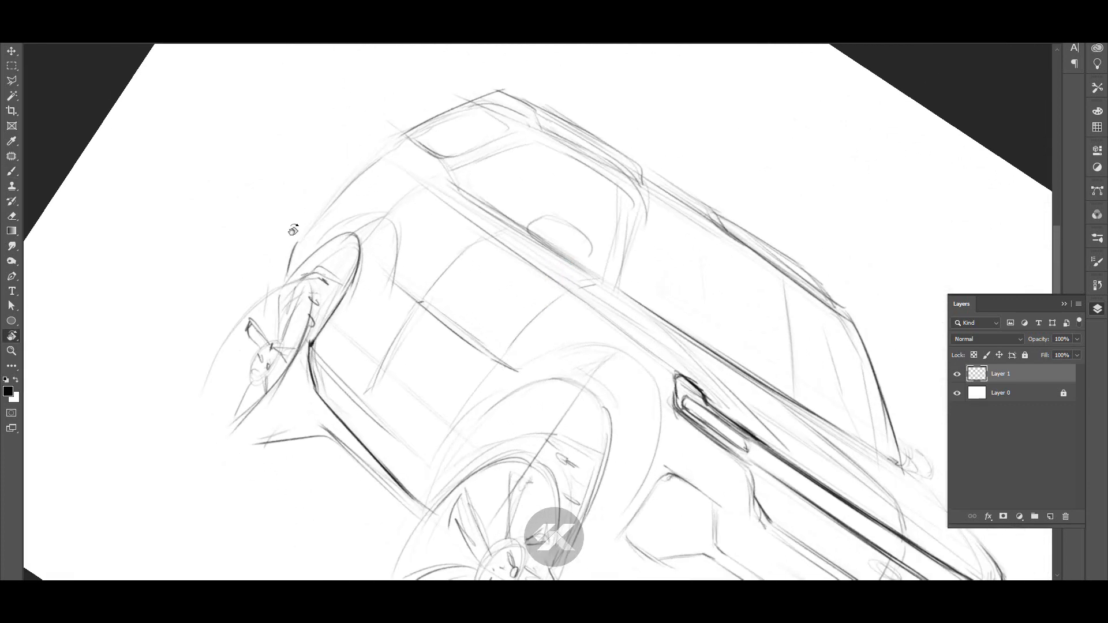
{"action": "key", "text": "b"}
{"action": "left_click_drag", "start_coordinate": [321, 216], "coordinate": [386, 157]}
{"action": "key", "text": "r"}
{"action": "key", "text": "Escape"}
{"action": "key", "text": "b"}
{"action": "left_click_drag", "start_coordinate": [334, 245], "coordinate": [369, 183]}
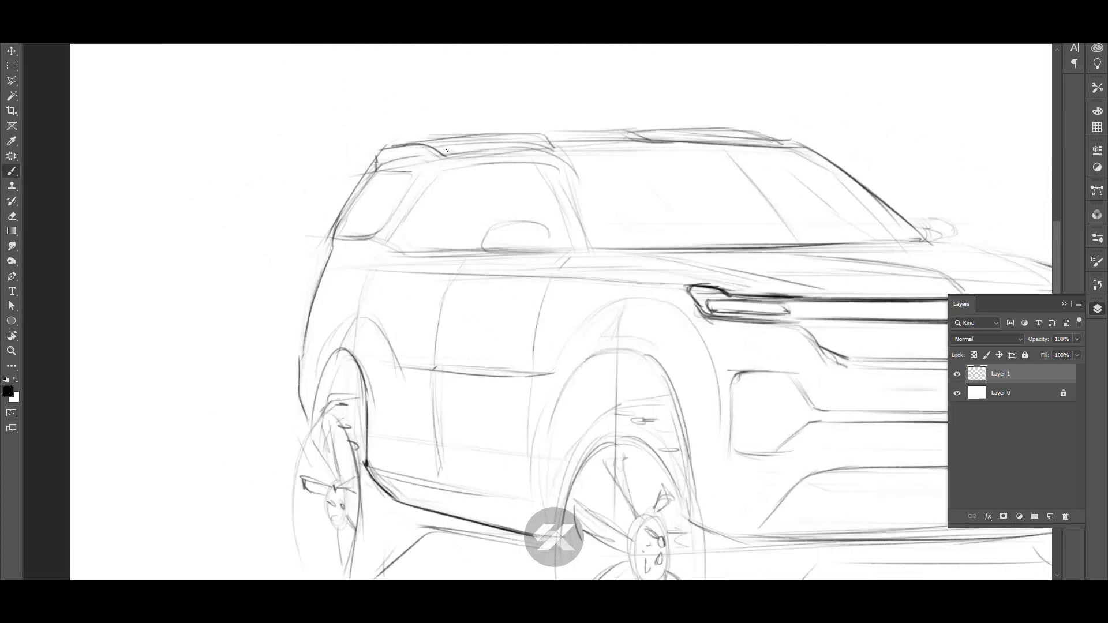
- Darken the roof line from the rear roof edge across to the top of the windshield
{"action": "left_click_drag", "start_coordinate": [447, 150], "coordinate": [558, 148]}
{"action": "left_click_drag", "start_coordinate": [486, 148], "coordinate": [691, 140]}
{"action": "key", "text": "ctrl+z"}
{"action": "left_click_drag", "start_coordinate": [504, 144], "coordinate": [741, 149]}
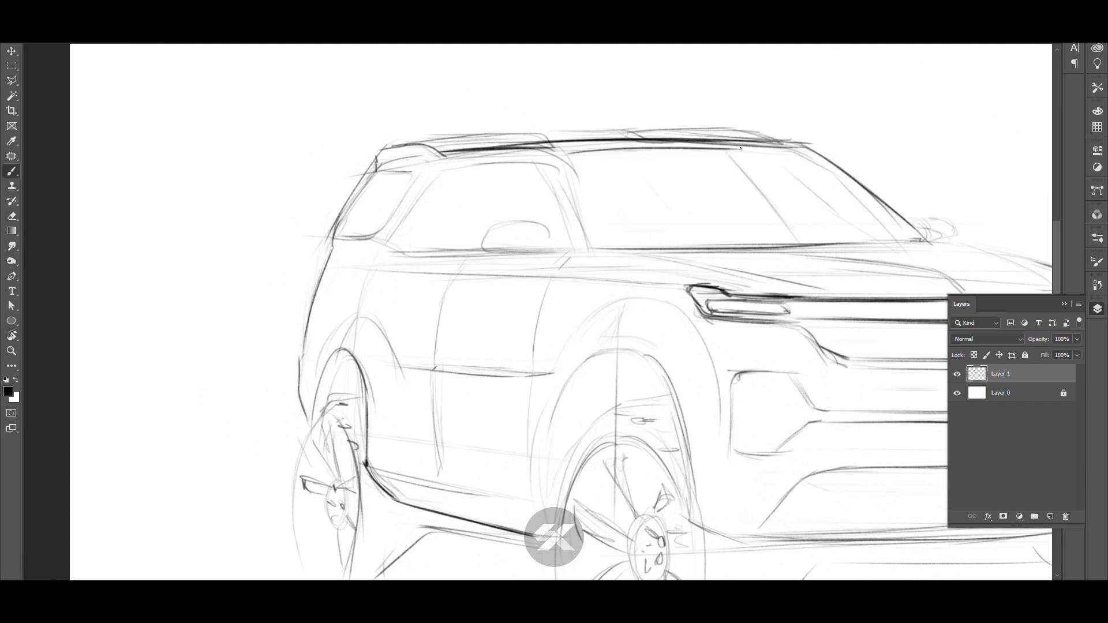
{"action": "left_click_drag", "start_coordinate": [664, 152], "coordinate": [809, 146]}
- Outline the windshield's near pillar edge, upper corner and base in a darker line
{"action": "key", "text": "r"}
{"action": "left_click_drag", "start_coordinate": [578, 173], "coordinate": [635, 289]}
{"action": "left_click_drag", "start_coordinate": [399, 245], "coordinate": [485, 232]}
{"action": "key", "text": "Escape"}
{"action": "mouse_move", "coordinate": [645, 251]}
{"action": "left_mouse_down"}
{"action": "mouse_move", "coordinate": [574, 237]}
{"action": "mouse_move", "coordinate": [860, 228]}
{"action": "left_mouse_up"}
{"action": "left_click_drag", "start_coordinate": [860, 229], "coordinate": [699, 191]}
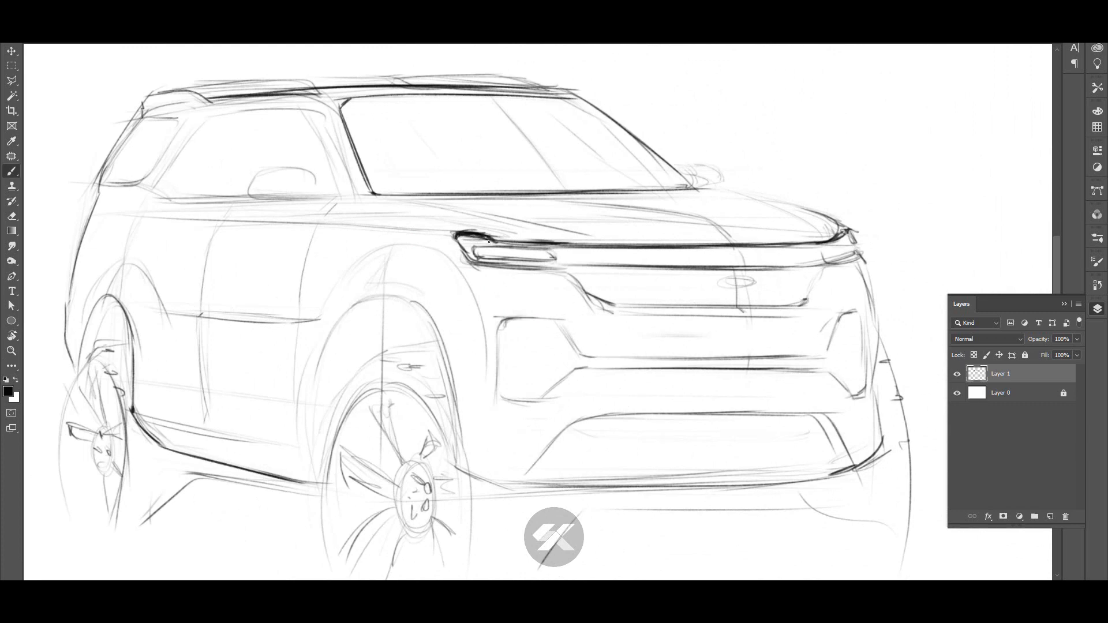
- Darken both edges of the front light strip and define the far headlight
{"action": "left_click_drag", "start_coordinate": [489, 241], "coordinate": [705, 246]}
{"action": "left_click_drag", "start_coordinate": [705, 246], "coordinate": [627, 237]}
{"action": "left_click_drag", "start_coordinate": [596, 240], "coordinate": [765, 227]}
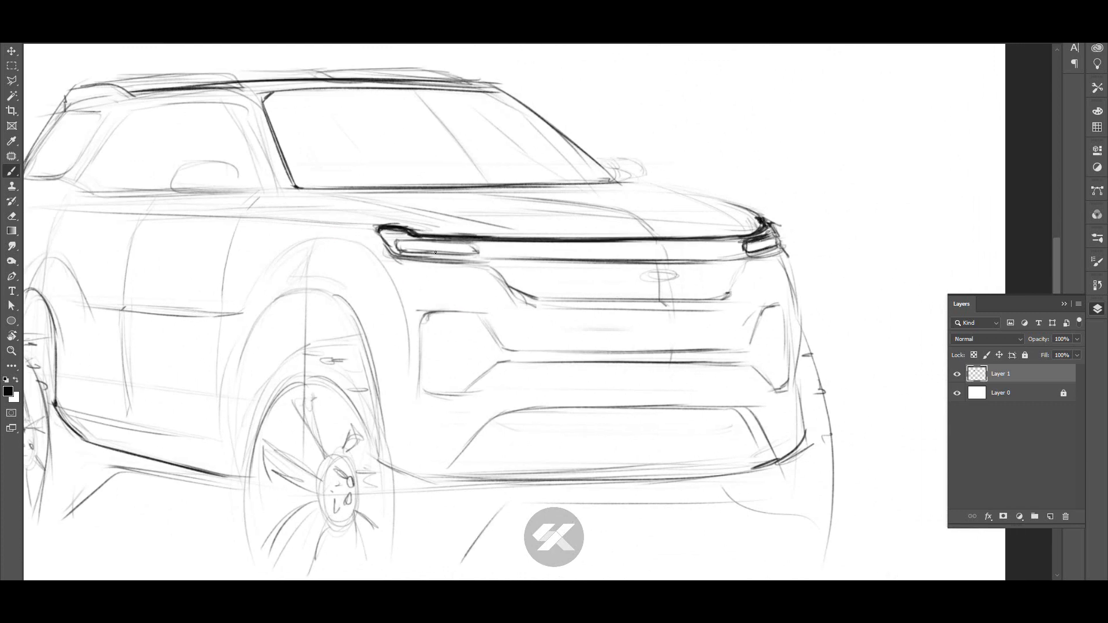
{"action": "left_click_drag", "start_coordinate": [407, 254], "coordinate": [720, 261]}
- Redraw the inner light segment of the near headlight with a bold outline
{"action": "key", "text": "z"}
{"action": "left_click_drag", "start_coordinate": [481, 274], "coordinate": [499, 217]}
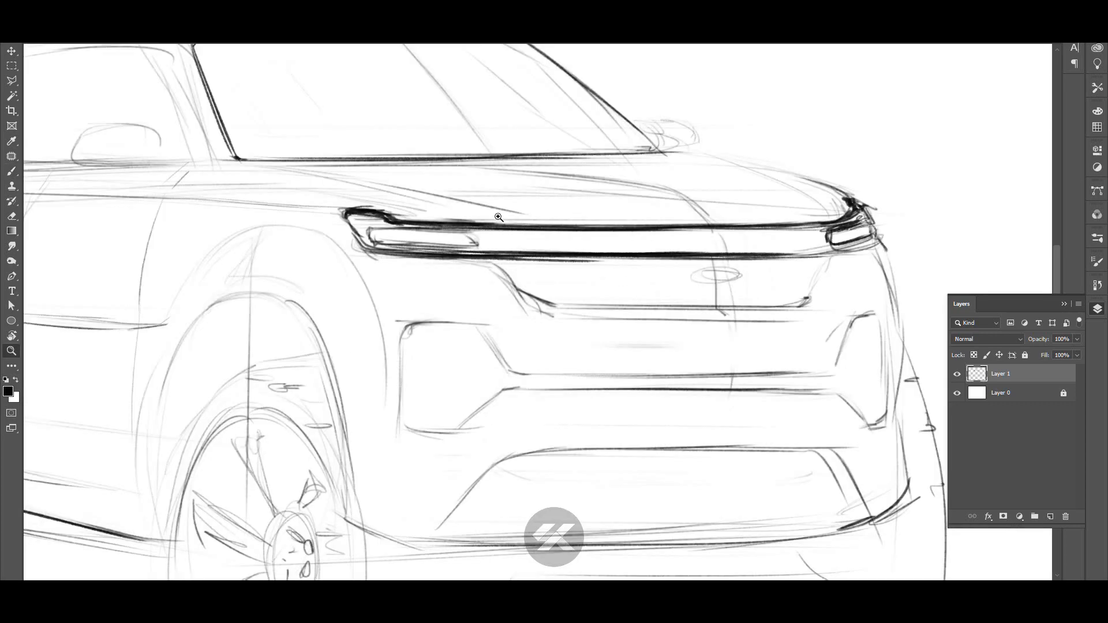
{"action": "key", "text": "b"}
{"action": "left_click_drag", "start_coordinate": [367, 229], "coordinate": [477, 241]}
{"action": "left_click_drag", "start_coordinate": [381, 248], "coordinate": [475, 246]}
- Fill the near headlight's surround in black and hatch the start of the light strip beside it
{"action": "left_click_drag", "start_coordinate": [511, 179], "coordinate": [457, 316]}
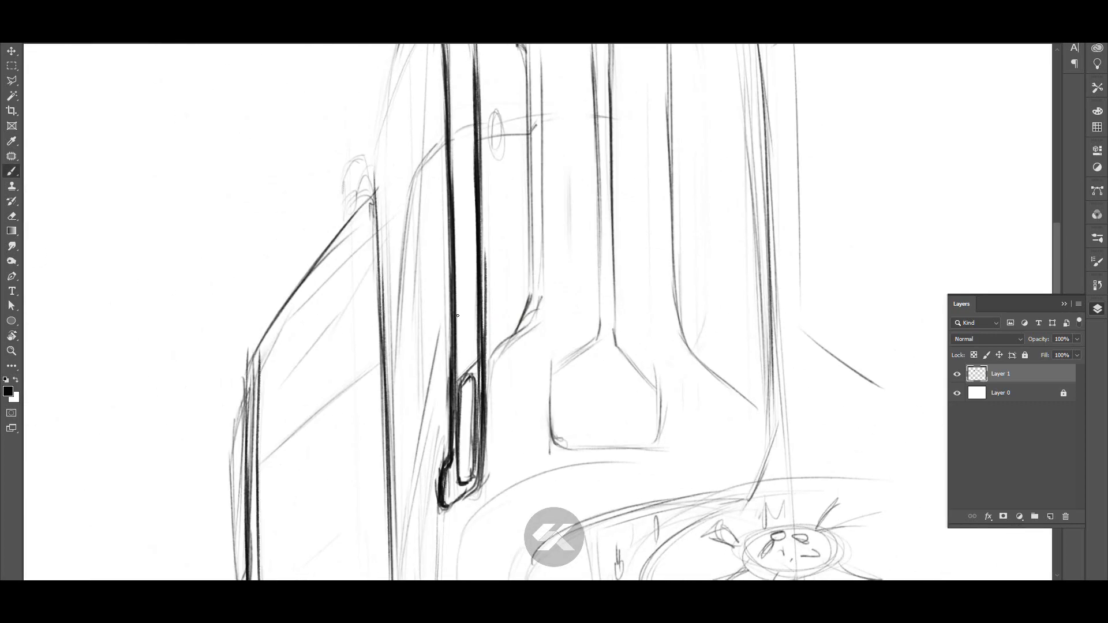
{"action": "left_click_drag", "start_coordinate": [447, 379], "coordinate": [480, 341]}
{"action": "key", "text": "ctrl+0"}
{"action": "key", "text": "ctrl+plus"}
{"action": "mouse_move", "coordinate": [484, 234]}
{"action": "left_mouse_down"}
{"action": "mouse_move", "coordinate": [562, 231]}
{"action": "mouse_move", "coordinate": [649, 262]}
{"action": "mouse_move", "coordinate": [608, 258]}
{"action": "mouse_move", "coordinate": [664, 254]}
{"action": "left_mouse_up"}
{"action": "key", "text": "ctrl+0"}
{"action": "scroll", "coordinate": [520, 375], "scroll_direction": "up", "scroll_amount": 5}
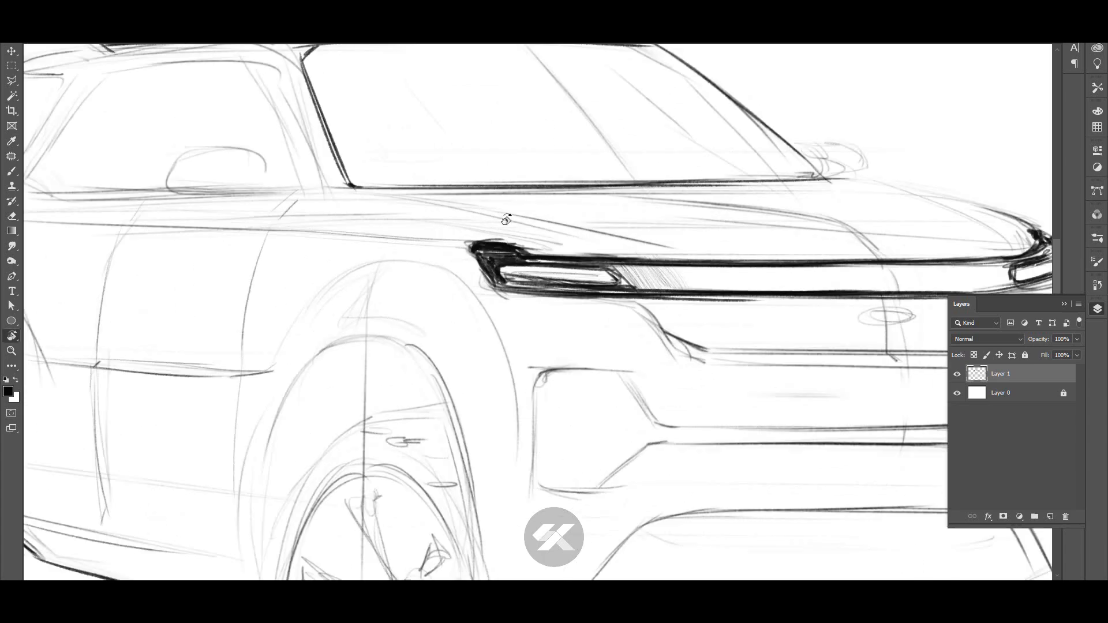
- Outline the near bumper intake boldly and darken the edges of the horizontal bar extending from it
{"action": "mouse_move", "coordinate": [485, 248]}
{"action": "left_mouse_down"}
{"action": "mouse_move", "coordinate": [528, 251]}
{"action": "mouse_move", "coordinate": [495, 281]}
{"action": "mouse_move", "coordinate": [577, 292]}
{"action": "mouse_move", "coordinate": [577, 277]}
{"action": "mouse_move", "coordinate": [681, 243]}
{"action": "left_mouse_up"}
{"action": "scroll", "coordinate": [573, 303], "scroll_direction": "down", "scroll_amount": 3}
{"action": "scroll", "coordinate": [529, 296], "scroll_direction": "up", "scroll_amount": 3}
{"action": "key", "text": "r"}
{"action": "key", "text": "b"}
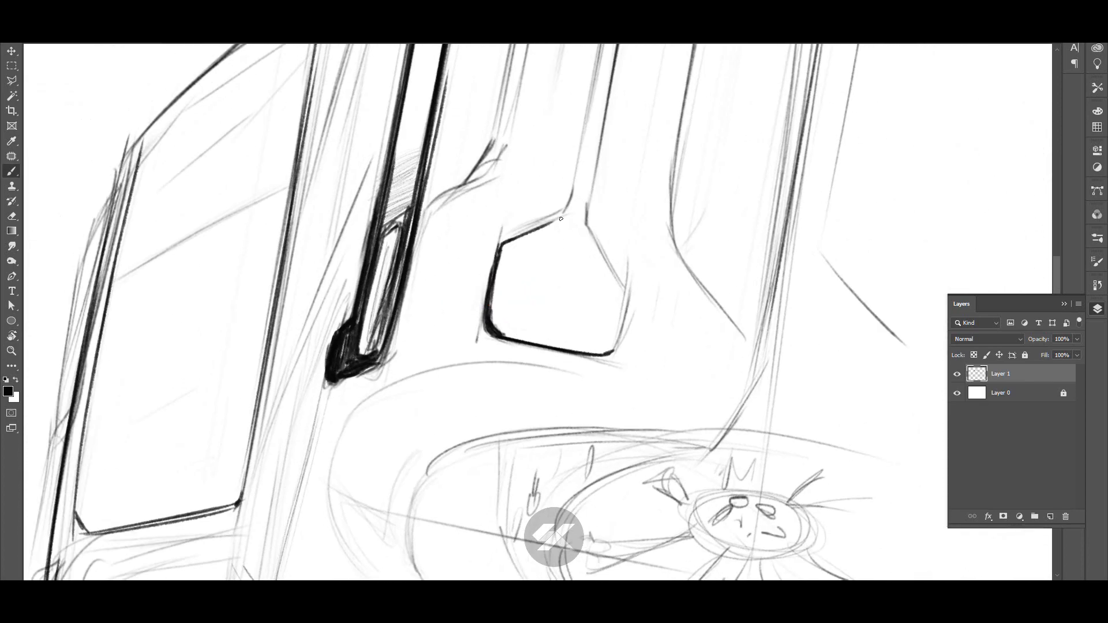
{"action": "mouse_move", "coordinate": [459, 312]}
{"action": "left_mouse_down"}
{"action": "mouse_move", "coordinate": [514, 319]}
{"action": "mouse_move", "coordinate": [583, 267]}
{"action": "mouse_move", "coordinate": [658, 265]}
{"action": "left_mouse_up"}
{"action": "left_click_drag", "start_coordinate": [586, 245], "coordinate": [803, 245]}
{"action": "mouse_move", "coordinate": [590, 260]}
{"action": "left_mouse_down"}
{"action": "mouse_move", "coordinate": [788, 258]}
{"action": "mouse_move", "coordinate": [773, 265]}
{"action": "left_mouse_up"}
{"action": "key", "text": "ctrl+z"}
- Sketch a three-pointed detail inside the near bumper intake
{"action": "left_click_drag", "start_coordinate": [479, 218], "coordinate": [511, 238]}
{"action": "left_click_drag", "start_coordinate": [510, 236], "coordinate": [561, 240]}
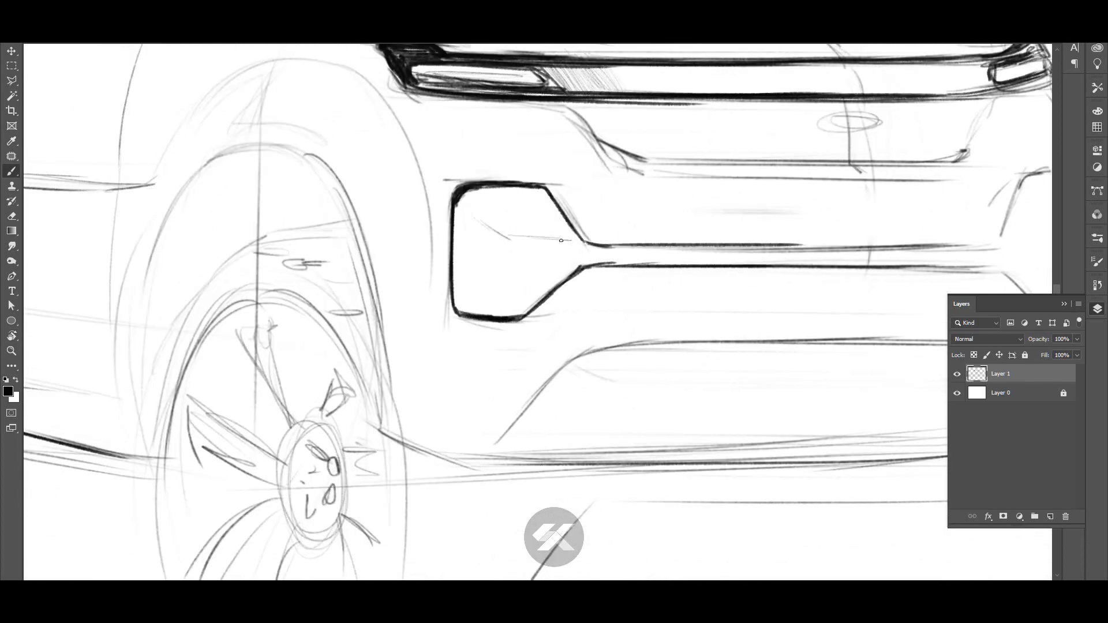
{"action": "key", "text": "ctrl+z"}
{"action": "key", "text": "ctrl+space"}
{"action": "left_click_drag", "start_coordinate": [570, 253], "coordinate": [507, 300]}
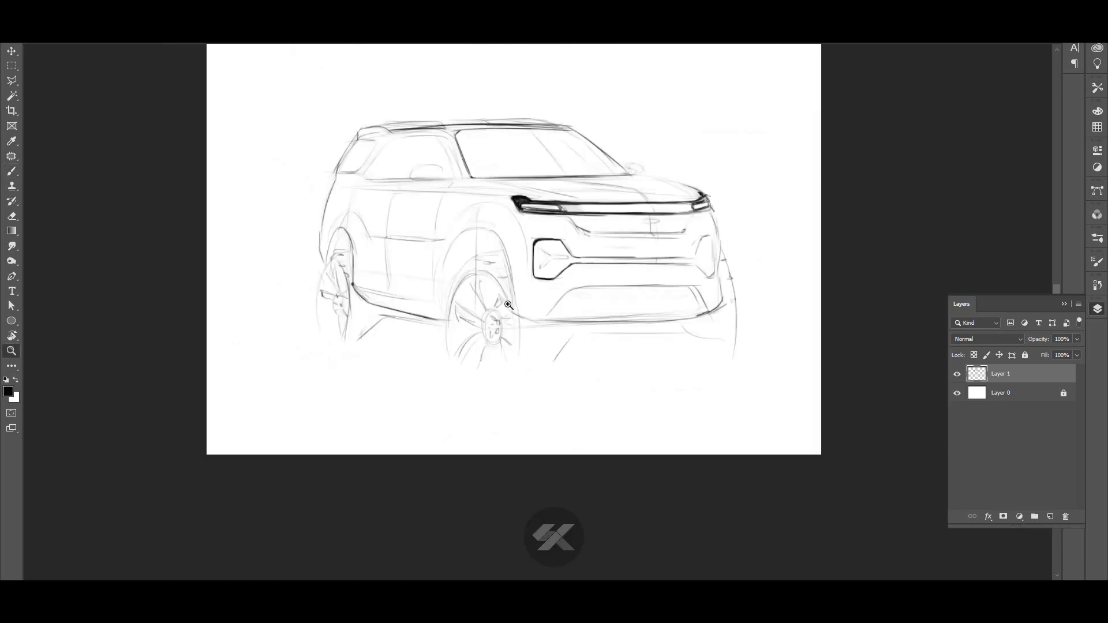
- Outline the far bumper intake and add a matching three-pointed detail inside it
{"action": "mouse_move", "coordinate": [816, 356]}
{"action": "left_mouse_down"}
{"action": "mouse_move", "coordinate": [872, 352]}
{"action": "mouse_move", "coordinate": [808, 346]}
{"action": "left_mouse_up"}
{"action": "left_click_drag", "start_coordinate": [739, 324], "coordinate": [694, 319]}
{"action": "key", "text": "ctrl+space"}
{"action": "left_click", "coordinate": [695, 319]}
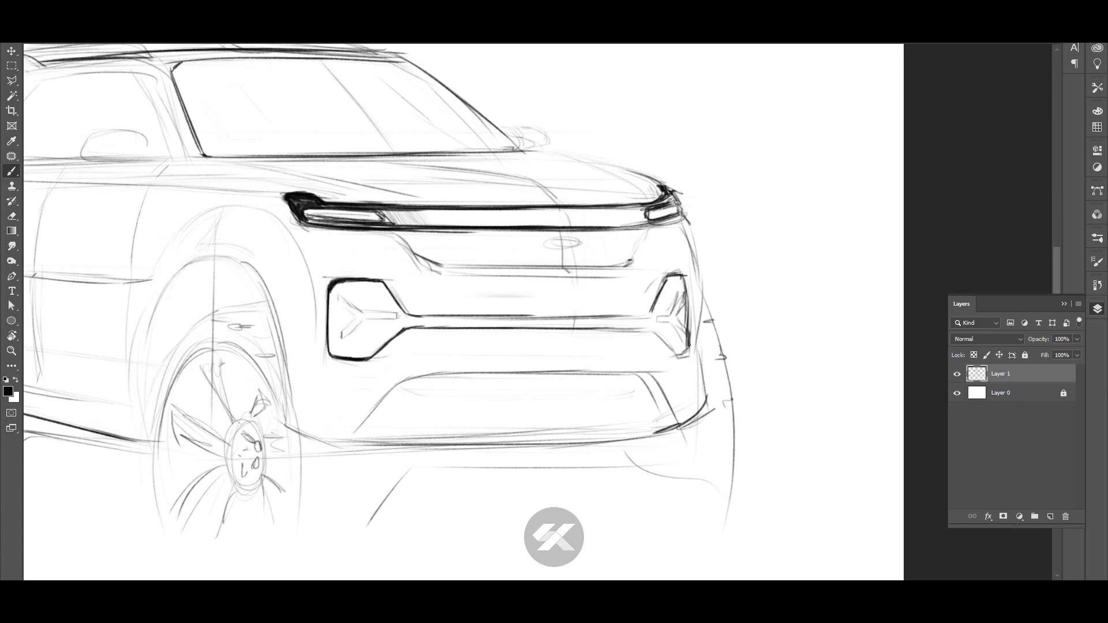
- Darken the lower bumper opening's near side and upper edge
{"action": "key", "text": "ctrl+space"}
{"action": "left_click_drag", "start_coordinate": [665, 346], "coordinate": [583, 345]}
{"action": "left_click_drag", "start_coordinate": [438, 283], "coordinate": [458, 284]}
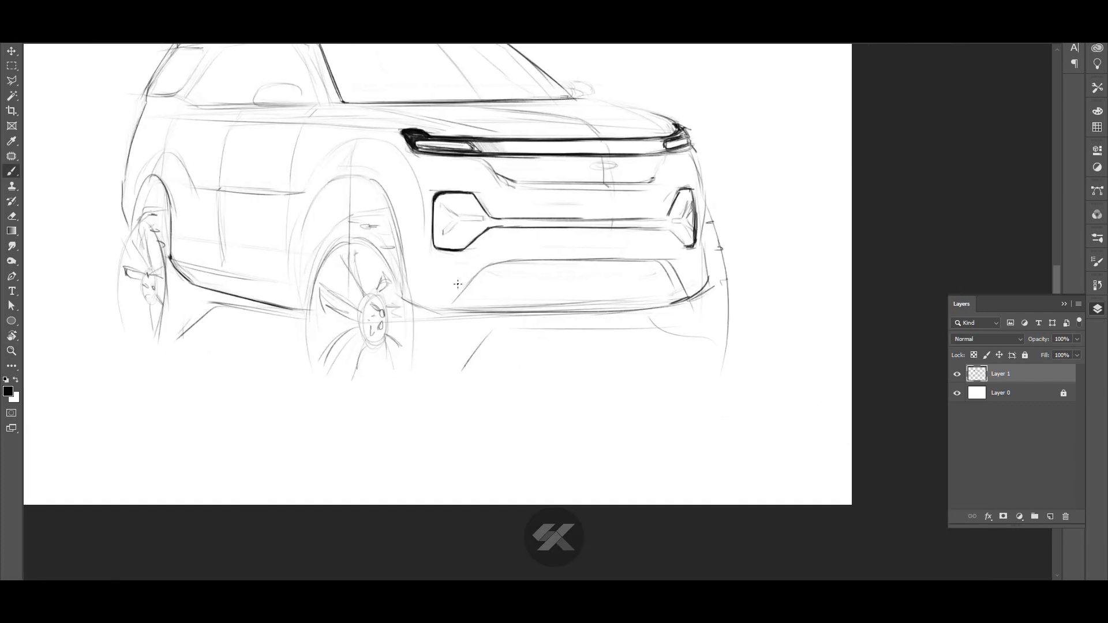
{"action": "mouse_move", "coordinate": [542, 233]}
{"action": "left_mouse_down"}
{"action": "mouse_move", "coordinate": [462, 280]}
{"action": "mouse_move", "coordinate": [625, 226]}
{"action": "left_mouse_up"}
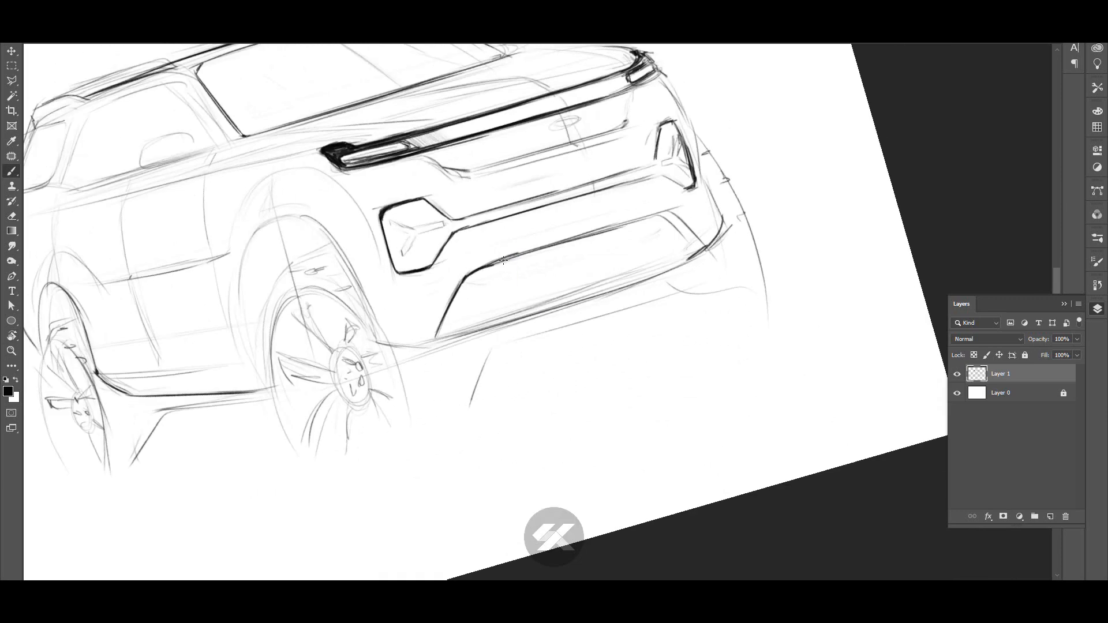
{"action": "left_click_drag", "start_coordinate": [477, 271], "coordinate": [633, 221]}
- Shade the horizontal bar joining the two bumper intakes
{"action": "left_click_drag", "start_coordinate": [464, 220], "coordinate": [662, 155]}
{"action": "mouse_move", "coordinate": [609, 185]}
{"action": "left_mouse_down"}
{"action": "mouse_move", "coordinate": [451, 228]}
{"action": "mouse_move", "coordinate": [600, 181]}
{"action": "left_mouse_up"}
{"action": "key", "text": "Escape"}
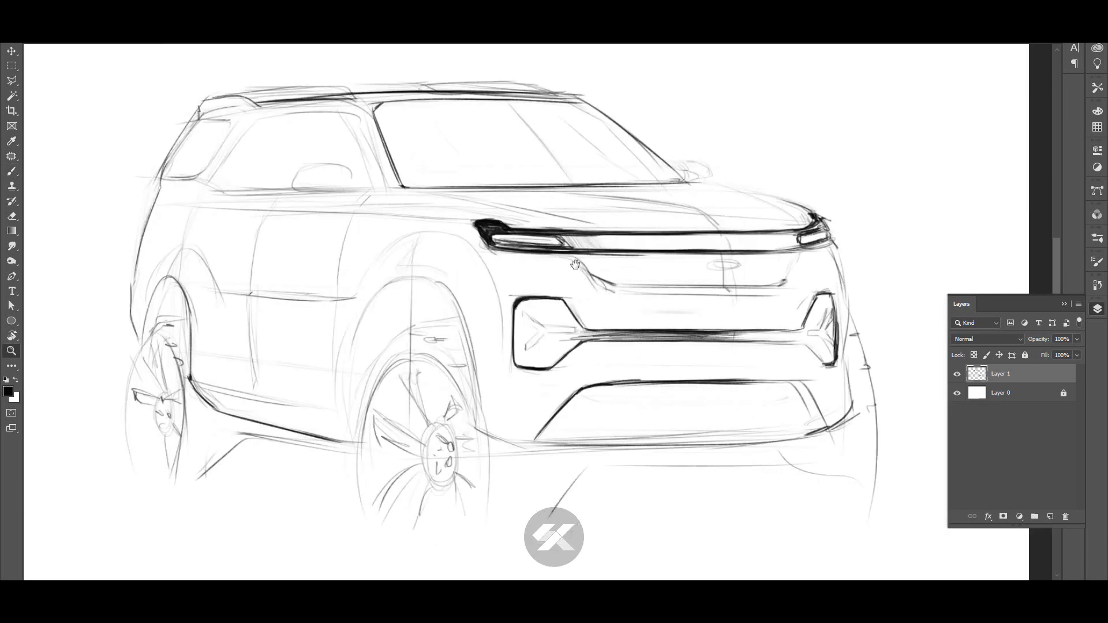
- Darken the grille's sides and lower edge, and outline its oval badge boldly
{"action": "left_click_drag", "start_coordinate": [546, 261], "coordinate": [719, 270]}
{"action": "left_click_drag", "start_coordinate": [525, 241], "coordinate": [632, 236]}
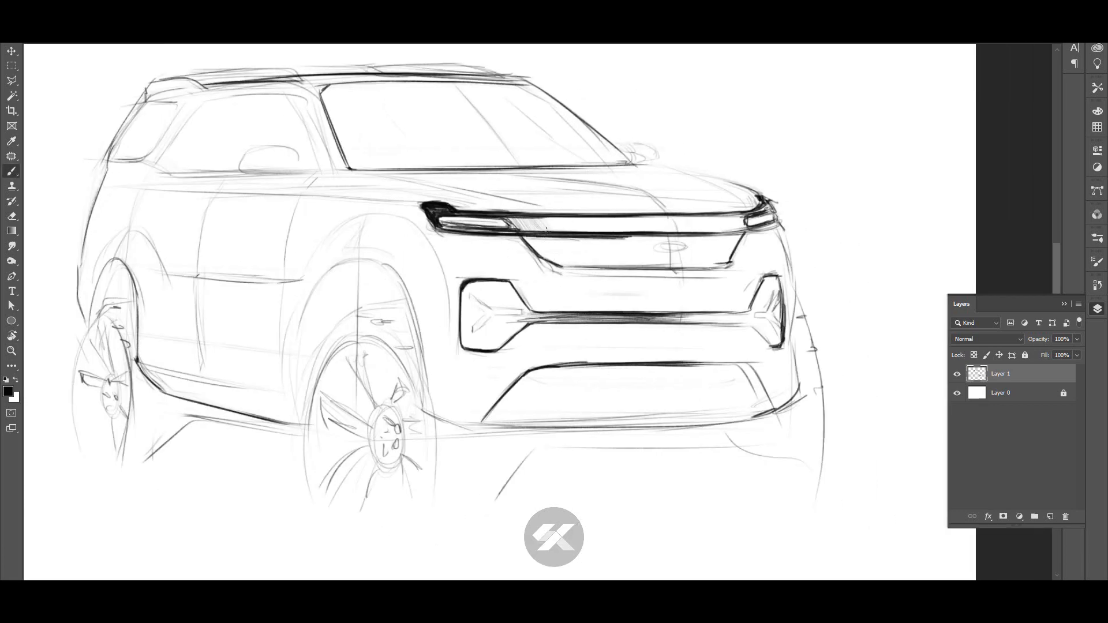
{"action": "mouse_move", "coordinate": [568, 273]}
{"action": "left_mouse_down"}
{"action": "mouse_move", "coordinate": [668, 270]}
{"action": "mouse_move", "coordinate": [663, 247]}
{"action": "left_mouse_up"}
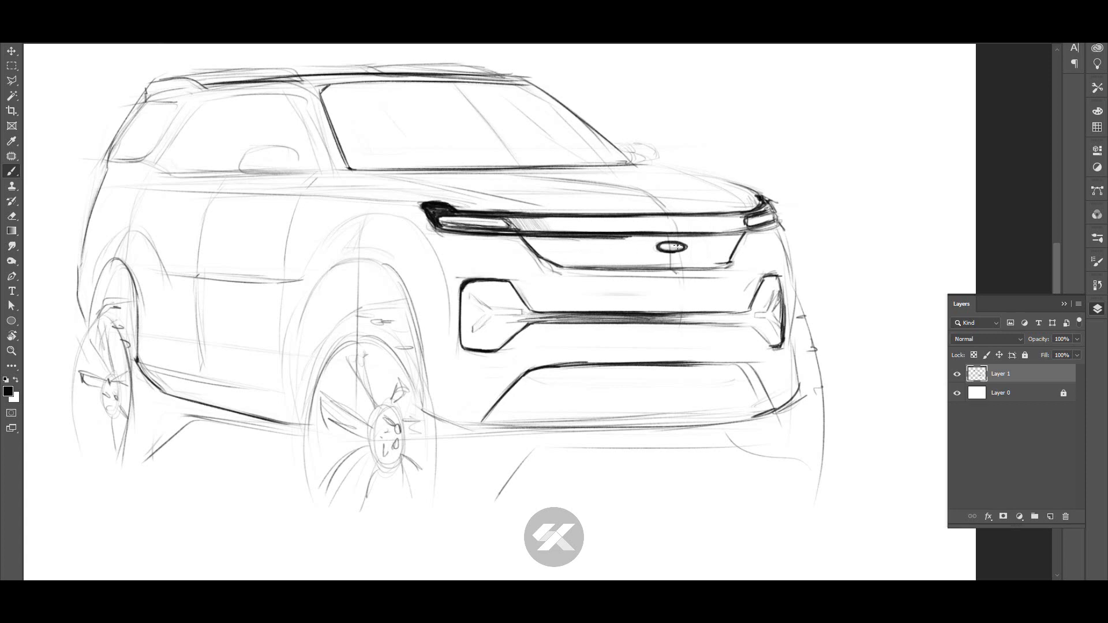
- Fill the grille with dense hatching around the oval badge, darkest toward the near headlight
{"action": "key", "text": "ctrl+shift+alt+n"}
{"action": "key", "text": "Tab"}
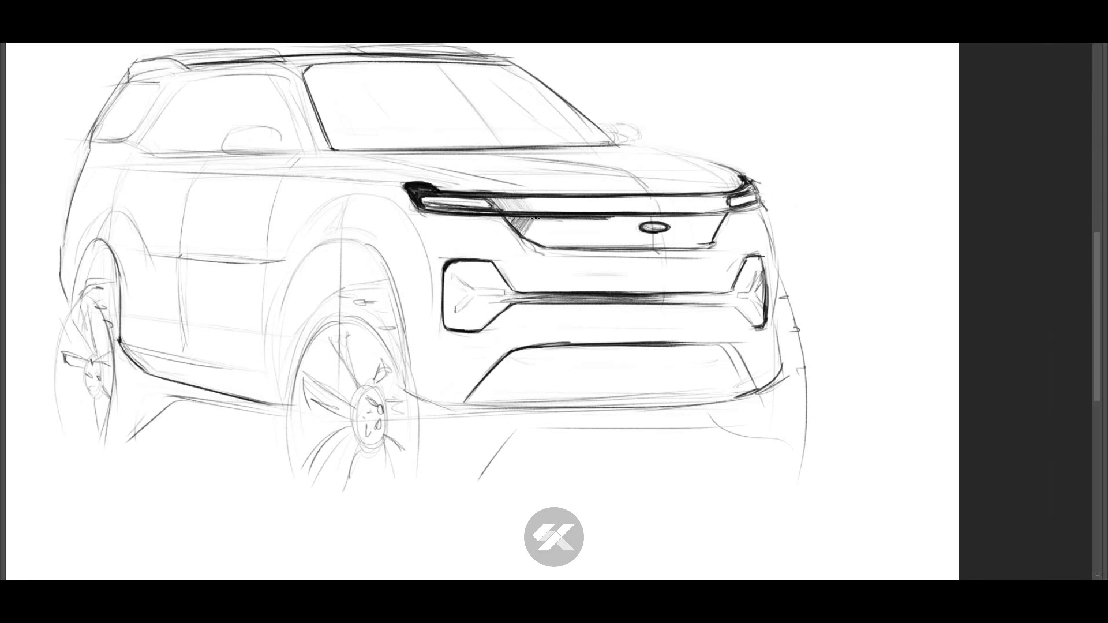
{"action": "mouse_move", "coordinate": [534, 218]}
{"action": "left_mouse_down"}
{"action": "mouse_move", "coordinate": [644, 237]}
{"action": "mouse_move", "coordinate": [534, 228]}
{"action": "mouse_move", "coordinate": [552, 236]}
{"action": "mouse_move", "coordinate": [623, 222]}
{"action": "mouse_move", "coordinate": [601, 229]}
{"action": "mouse_move", "coordinate": [664, 243]}
{"action": "mouse_move", "coordinate": [578, 232]}
{"action": "mouse_move", "coordinate": [638, 222]}
{"action": "left_mouse_up"}
{"action": "mouse_move", "coordinate": [721, 215]}
{"action": "left_mouse_down"}
{"action": "mouse_move", "coordinate": [641, 228]}
{"action": "mouse_move", "coordinate": [708, 236]}
{"action": "mouse_move", "coordinate": [673, 242]}
{"action": "mouse_move", "coordinate": [656, 231]}
{"action": "left_mouse_up"}
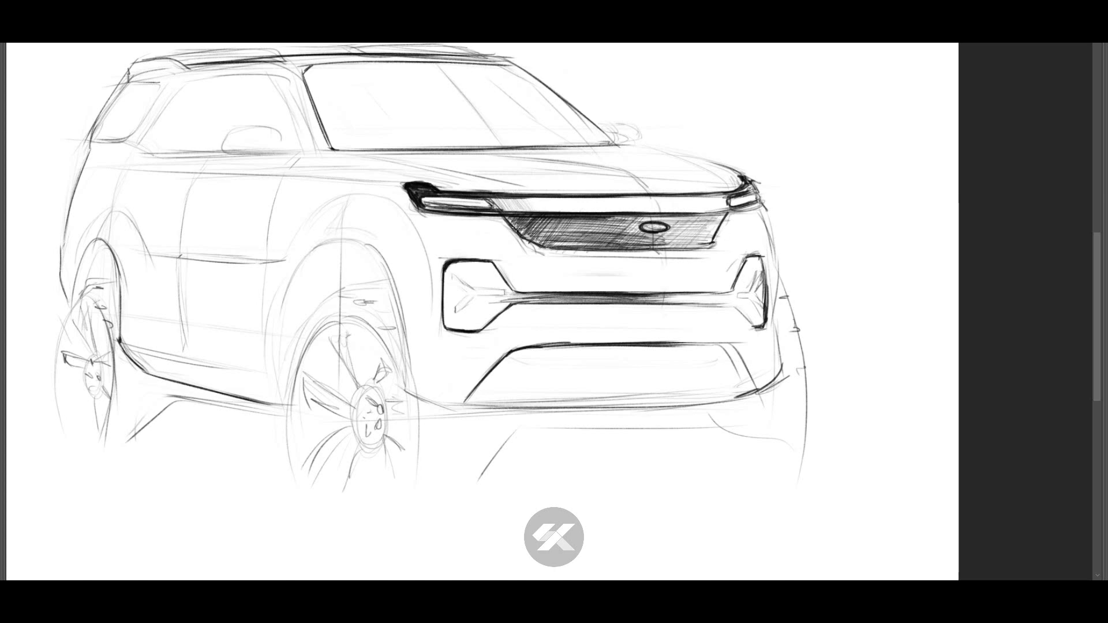
{"action": "mouse_move", "coordinate": [505, 222]}
{"action": "left_mouse_down"}
{"action": "mouse_move", "coordinate": [612, 222]}
{"action": "mouse_move", "coordinate": [543, 218]}
{"action": "mouse_move", "coordinate": [583, 237]}
{"action": "mouse_move", "coordinate": [635, 228]}
{"action": "mouse_move", "coordinate": [658, 241]}
{"action": "mouse_move", "coordinate": [637, 227]}
{"action": "left_mouse_up"}
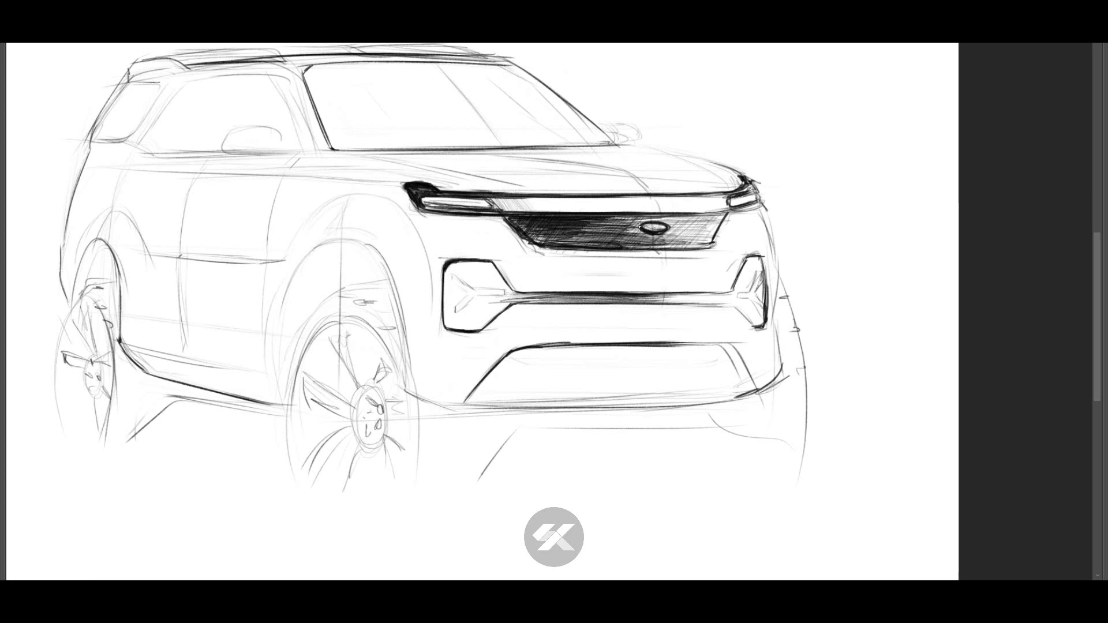
{"action": "mouse_move", "coordinate": [704, 221]}
{"action": "left_mouse_down"}
{"action": "mouse_move", "coordinate": [722, 218]}
{"action": "mouse_move", "coordinate": [701, 231]}
{"action": "mouse_move", "coordinate": [635, 221]}
{"action": "mouse_move", "coordinate": [548, 238]}
{"action": "mouse_move", "coordinate": [651, 220]}
{"action": "left_mouse_up"}
{"action": "key", "text": "ctrl+0"}
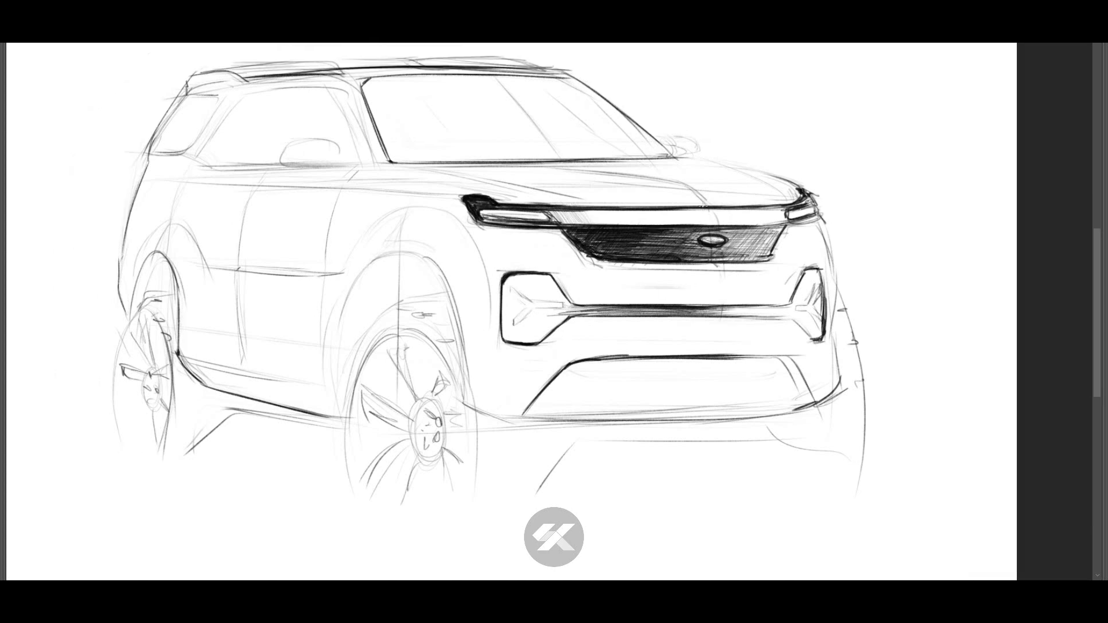
- Warp the sketch layer slightly at the upper corner on the car's front side
{"action": "key", "text": "Tab"}
{"action": "key", "text": "ctrl+t"}
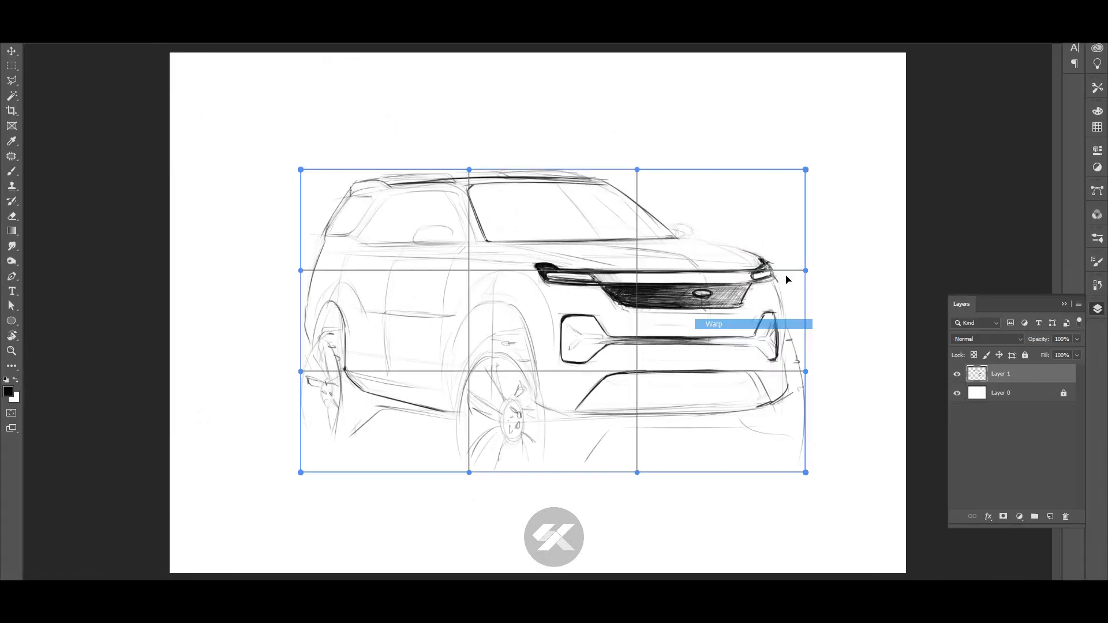
{"action": "mouse_move", "coordinate": [817, 168]}
{"action": "left_mouse_down"}
{"action": "mouse_move", "coordinate": [815, 155]}
{"action": "mouse_move", "coordinate": [815, 168]}
{"action": "left_mouse_up"}
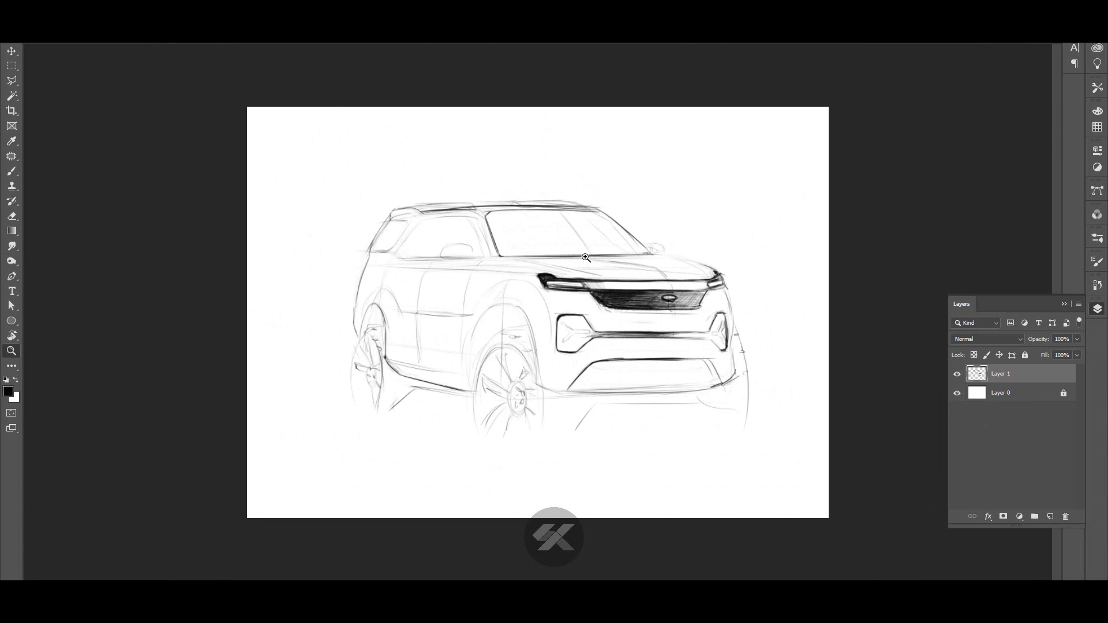
- Thicken the windshield outline along the near pillar and the top edge
{"action": "left_click_drag", "start_coordinate": [585, 258], "coordinate": [641, 258]}
{"action": "left_click_drag", "start_coordinate": [428, 239], "coordinate": [449, 239]}
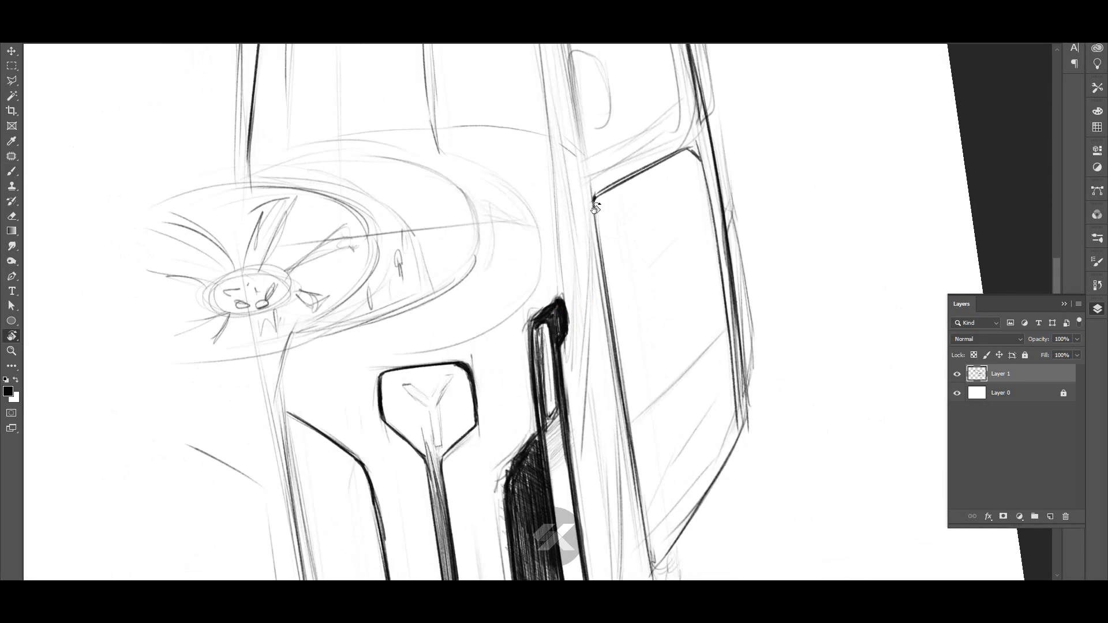
{"action": "left_click_drag", "start_coordinate": [601, 203], "coordinate": [687, 151]}
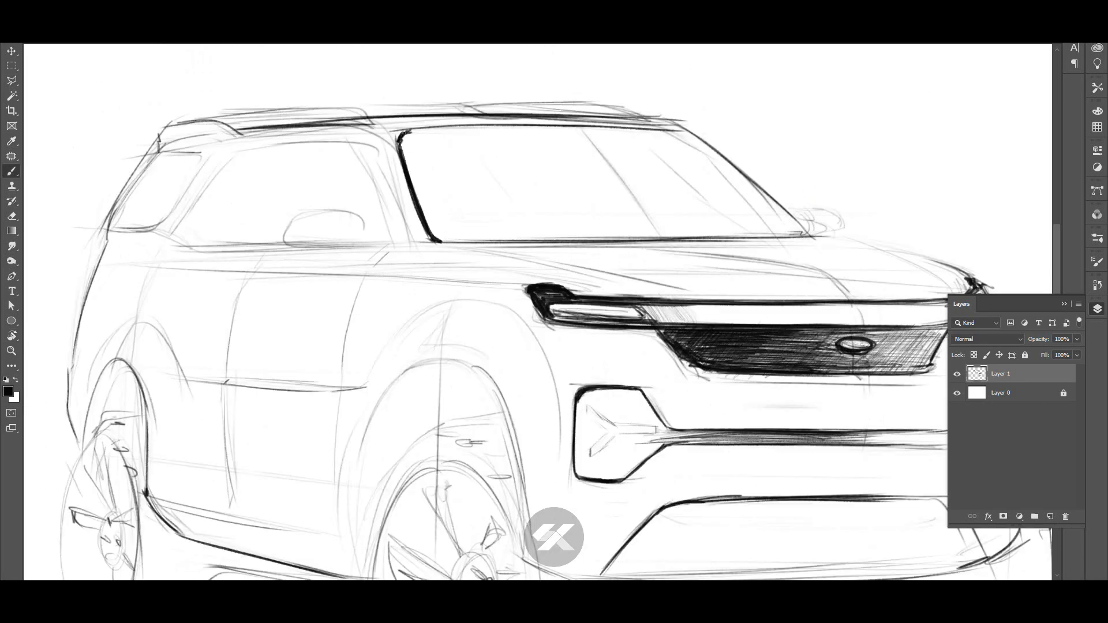
{"action": "left_click_drag", "start_coordinate": [410, 130], "coordinate": [664, 127]}
{"action": "left_click_drag", "start_coordinate": [509, 130], "coordinate": [681, 125]}
- Thicken the windshield outline along the far pillar
{"action": "key", "text": "r"}
{"action": "left_click_drag", "start_coordinate": [681, 124], "coordinate": [640, 84]}
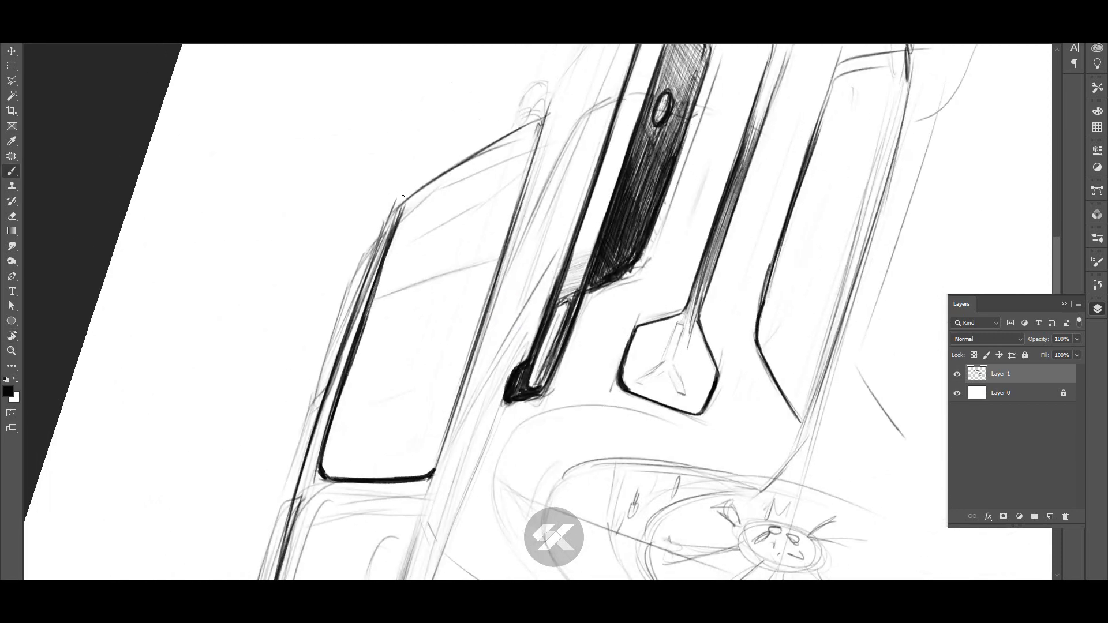
{"action": "mouse_move", "coordinate": [418, 192]}
{"action": "left_mouse_down"}
{"action": "mouse_move", "coordinate": [396, 222]}
{"action": "mouse_move", "coordinate": [531, 133]}
{"action": "left_mouse_up"}
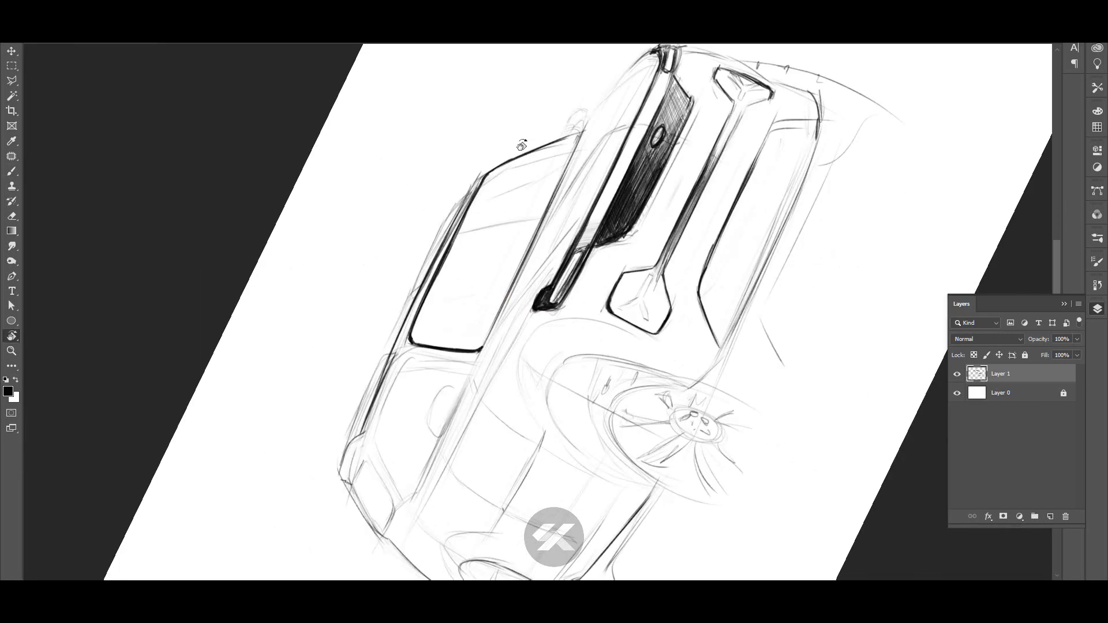
- Add a second stroke inside the windshield's far pillar and darken the windshield's base edge out to the far mirror
{"action": "left_click_drag", "start_coordinate": [479, 196], "coordinate": [571, 156]}
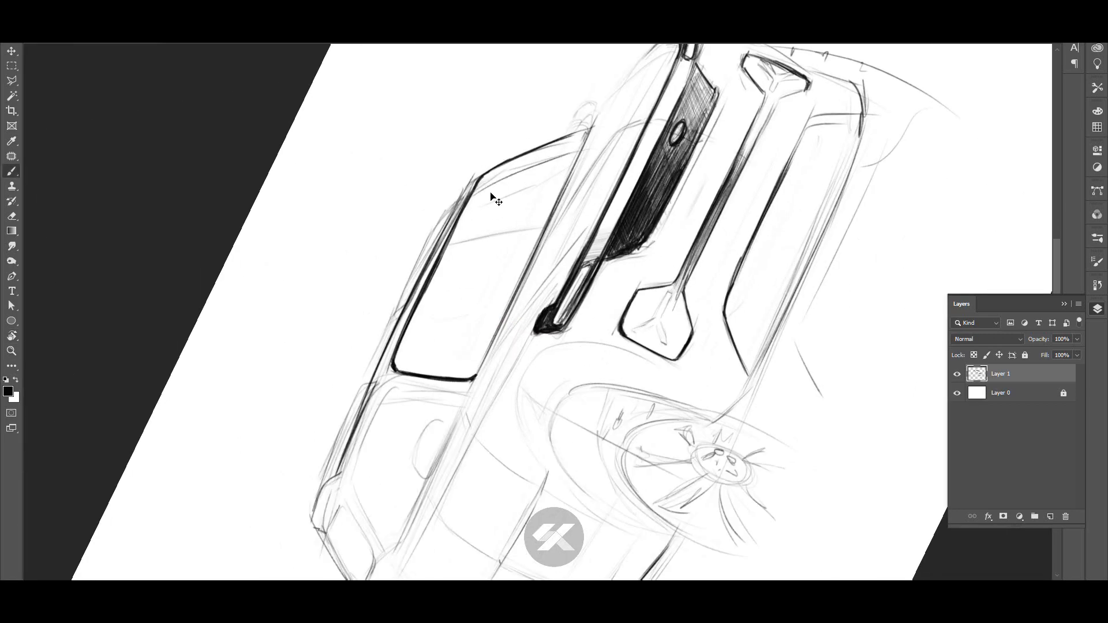
{"action": "left_click_drag", "start_coordinate": [473, 199], "coordinate": [574, 153]}
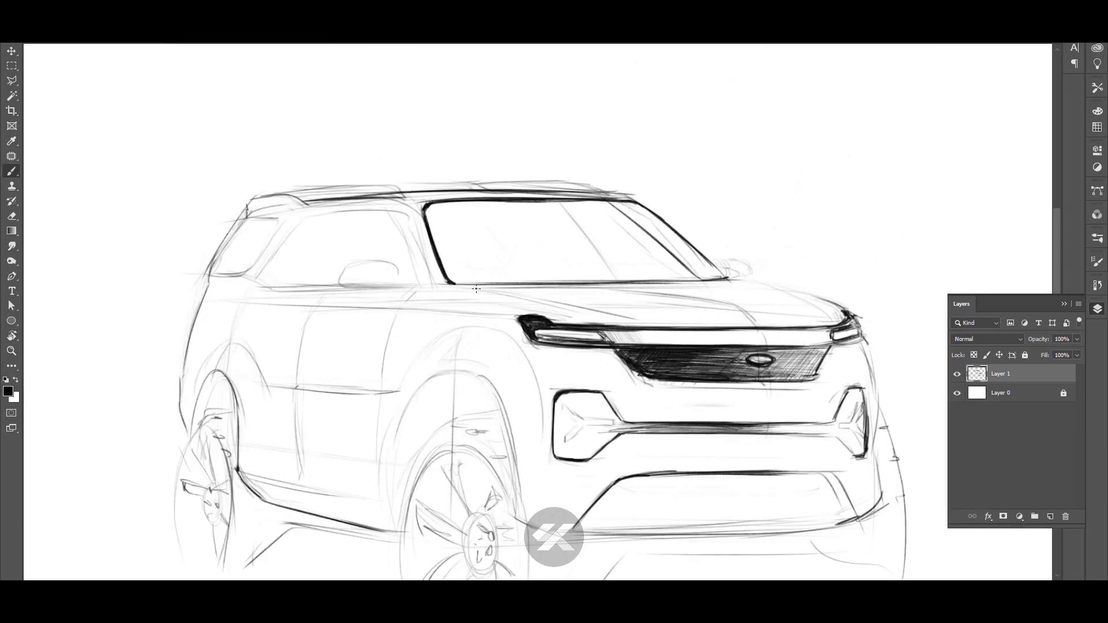
{"action": "left_click_drag", "start_coordinate": [457, 288], "coordinate": [695, 282]}
{"action": "left_click_drag", "start_coordinate": [663, 277], "coordinate": [679, 227]}
{"action": "left_click_drag", "start_coordinate": [574, 258], "coordinate": [785, 242]}
{"action": "left_click_drag", "start_coordinate": [690, 245], "coordinate": [819, 244]}
{"action": "left_click_drag", "start_coordinate": [814, 249], "coordinate": [842, 252]}
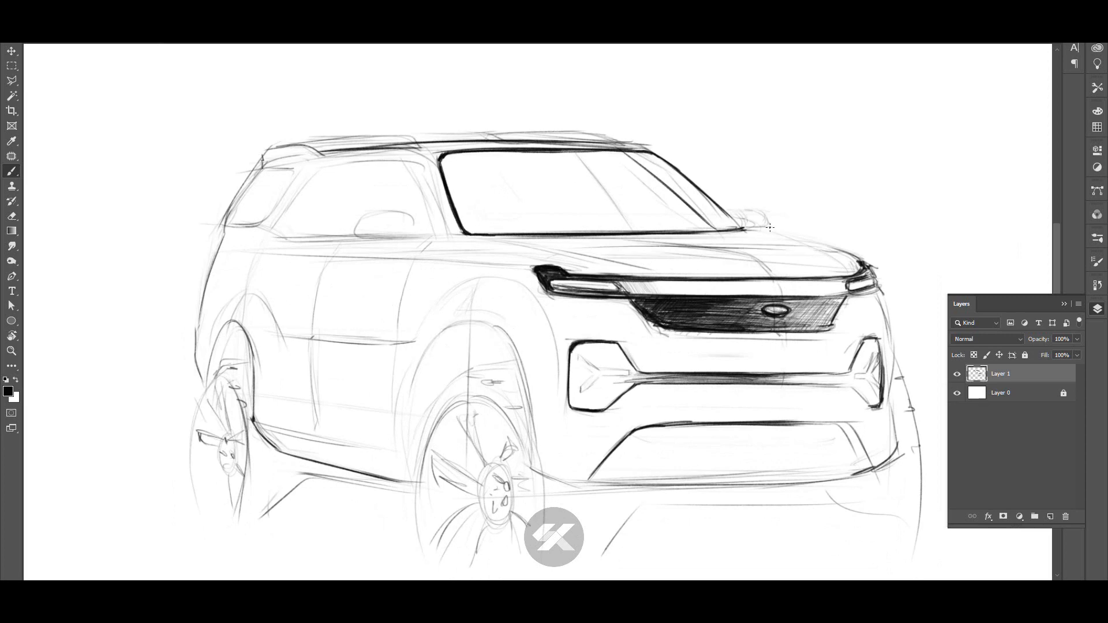
- Darken the side window's base edge beneath the near mirror and its slanted rear edge
{"action": "left_click_drag", "start_coordinate": [358, 238], "coordinate": [429, 233]}
{"action": "mouse_move", "coordinate": [379, 253]}
{"action": "left_mouse_down"}
{"action": "mouse_move", "coordinate": [610, 218]}
{"action": "mouse_move", "coordinate": [503, 266]}
{"action": "left_mouse_up"}
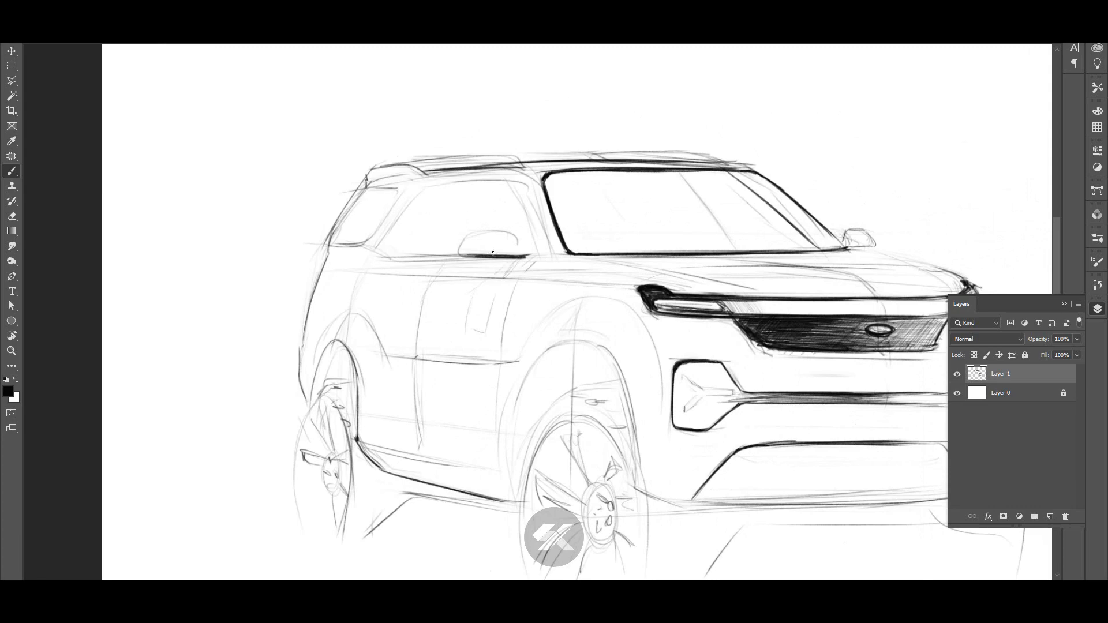
{"action": "mouse_move", "coordinate": [377, 252]}
{"action": "left_mouse_down"}
{"action": "mouse_move", "coordinate": [462, 255]}
{"action": "mouse_move", "coordinate": [423, 187]}
{"action": "left_mouse_up"}
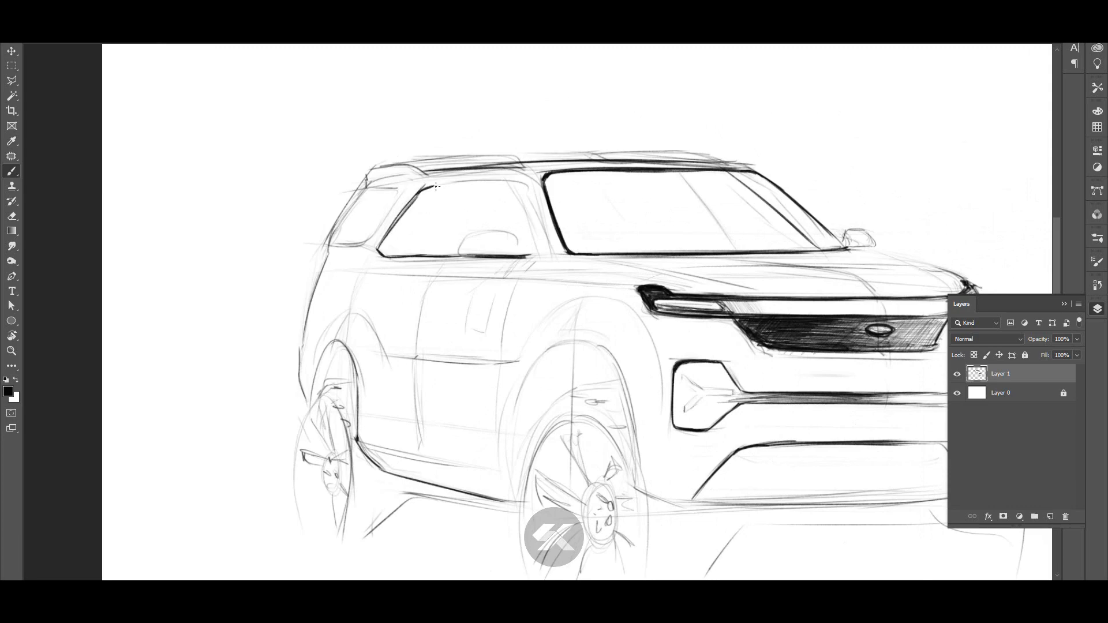
{"action": "left_click_drag", "start_coordinate": [387, 231], "coordinate": [423, 187]}
- Redraw the side window's top edge as a dark line joining the slanted rear edge
{"action": "left_click_drag", "start_coordinate": [424, 187], "coordinate": [525, 182]}
{"action": "key", "text": "ctrl+z"}
{"action": "left_click_drag", "start_coordinate": [578, 243], "coordinate": [546, 272]}
{"action": "left_click_drag", "start_coordinate": [513, 327], "coordinate": [559, 323]}
{"action": "key", "text": "r"}
{"action": "left_click_drag", "start_coordinate": [646, 268], "coordinate": [501, 202]}
{"action": "key", "text": "b"}
{"action": "key", "text": "ctrl+0"}
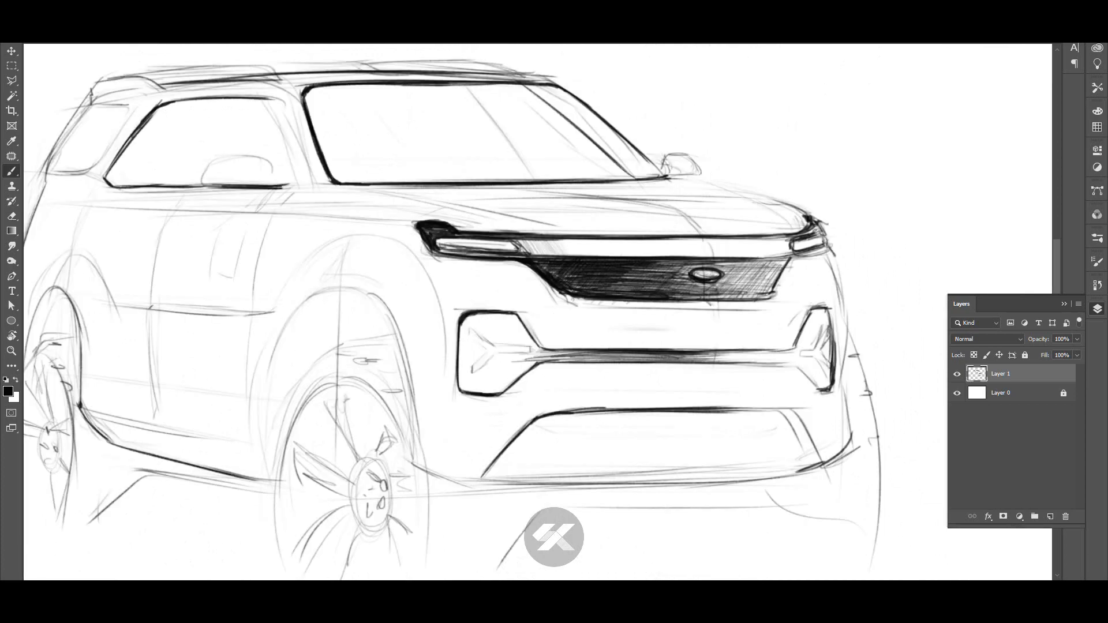
- Flip the sketch layer horizontally
{"action": "left_click_drag", "start_coordinate": [563, 297], "coordinate": [682, 306]}
{"action": "left_click_drag", "start_coordinate": [650, 324], "coordinate": [594, 324]}
{"action": "key", "text": "ctrl+t"}
{"action": "right_click", "coordinate": [648, 283]}
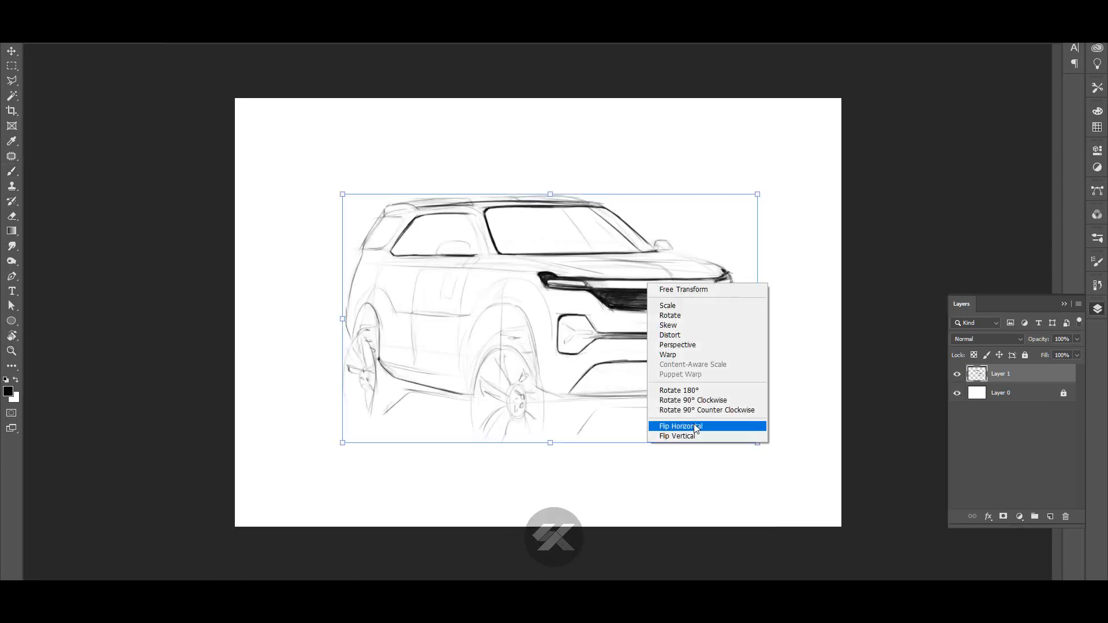
{"action": "left_click", "coordinate": [694, 425]}
{"action": "key", "text": "Return"}
- Thicken the bumper's lower edge toward the near front wheel and darken the front end's contour on the far side
{"action": "mouse_move", "coordinate": [497, 281]}
{"action": "left_mouse_down"}
{"action": "mouse_move", "coordinate": [525, 279]}
{"action": "mouse_move", "coordinate": [554, 248]}
{"action": "left_mouse_up"}
{"action": "mouse_move", "coordinate": [497, 218]}
{"action": "left_mouse_down"}
{"action": "mouse_move", "coordinate": [600, 213]}
{"action": "mouse_move", "coordinate": [631, 163]}
{"action": "left_mouse_up"}
{"action": "mouse_move", "coordinate": [503, 424]}
{"action": "left_mouse_down"}
{"action": "mouse_move", "coordinate": [557, 399]}
{"action": "mouse_move", "coordinate": [572, 407]}
{"action": "mouse_move", "coordinate": [734, 324]}
{"action": "left_mouse_up"}
{"action": "left_click_drag", "start_coordinate": [687, 348], "coordinate": [625, 352]}
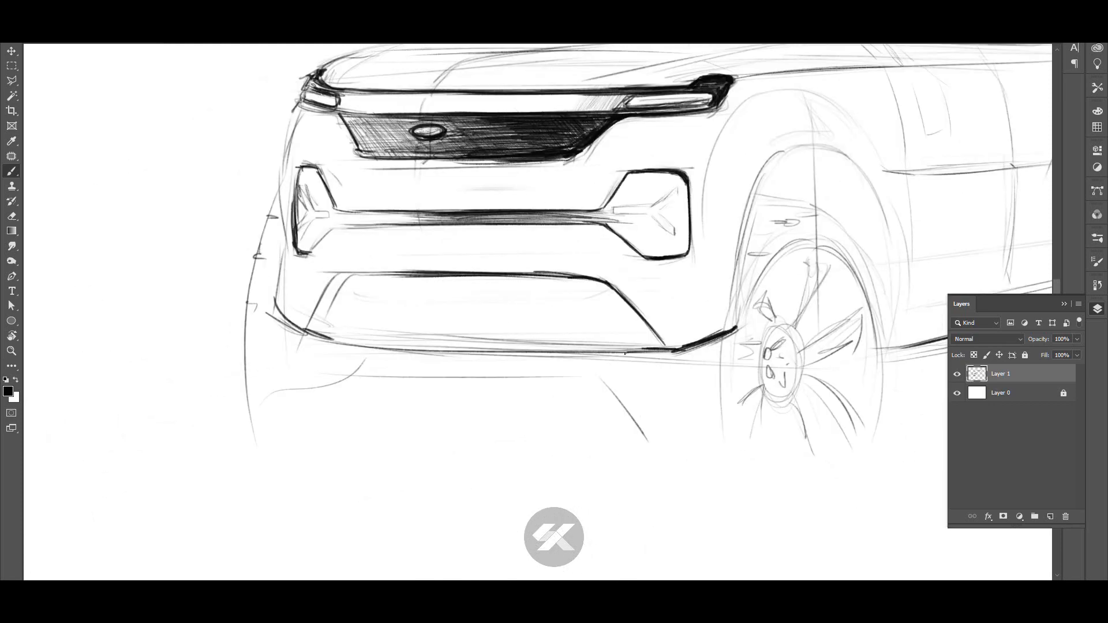
{"action": "left_click_drag", "start_coordinate": [273, 257], "coordinate": [421, 141]}
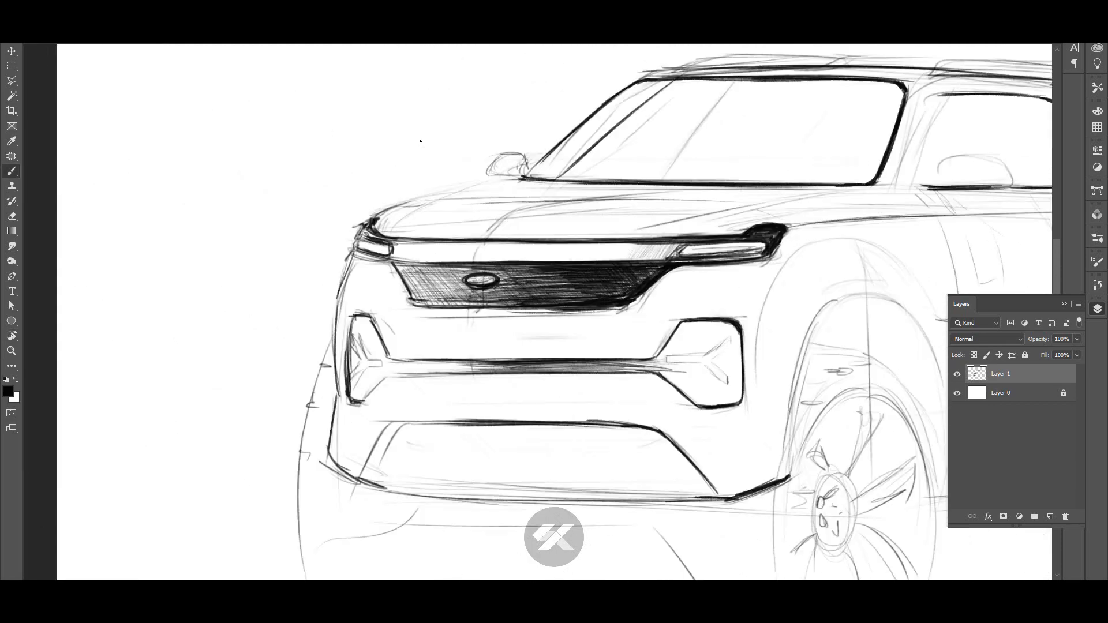
{"action": "left_click_drag", "start_coordinate": [388, 299], "coordinate": [374, 200]}
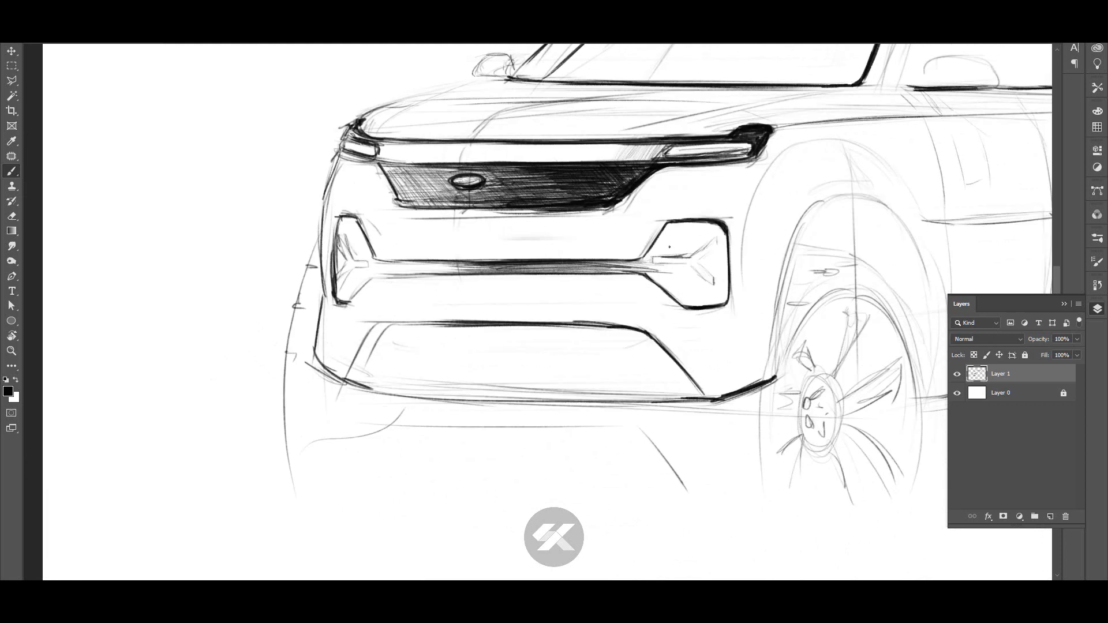
- Thicken the near fog lamp housing outline and hatch the surface below its inner corner
{"action": "mouse_move", "coordinate": [667, 224]}
{"action": "left_mouse_down"}
{"action": "mouse_move", "coordinate": [726, 247]}
{"action": "mouse_move", "coordinate": [726, 298]}
{"action": "left_mouse_up"}
{"action": "left_click_drag", "start_coordinate": [726, 230], "coordinate": [727, 296]}
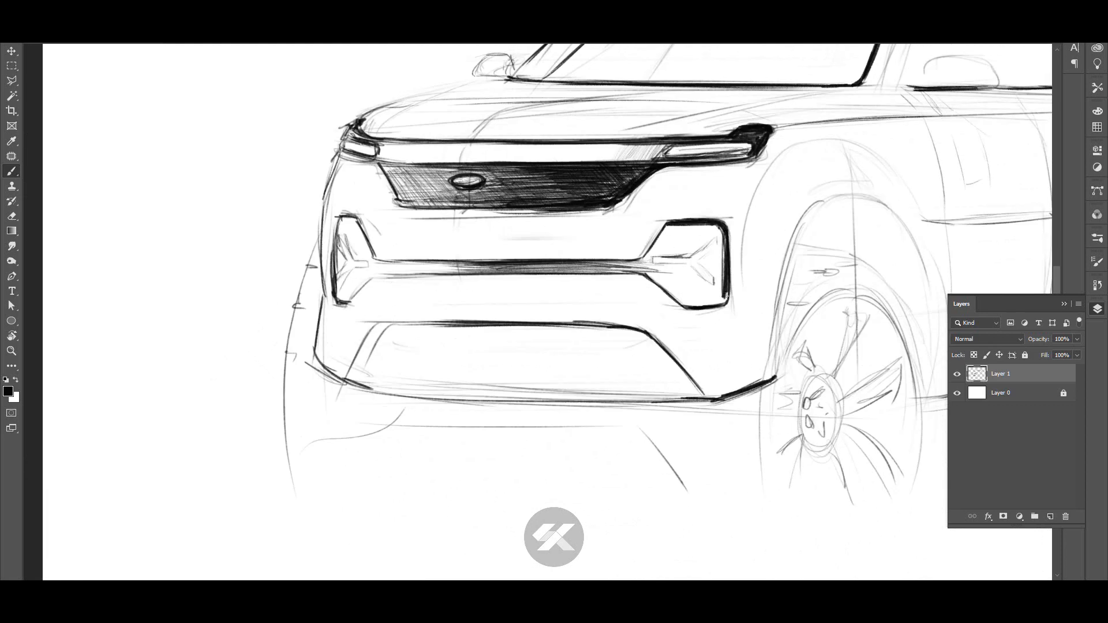
{"action": "left_click_drag", "start_coordinate": [661, 270], "coordinate": [692, 307]}
{"action": "mouse_move", "coordinate": [597, 274]}
{"action": "left_mouse_down"}
{"action": "mouse_move", "coordinate": [651, 283]}
{"action": "mouse_move", "coordinate": [674, 306]}
{"action": "mouse_move", "coordinate": [637, 276]}
{"action": "mouse_move", "coordinate": [566, 272]}
{"action": "left_mouse_up"}
{"action": "left_click_drag", "start_coordinate": [643, 295], "coordinate": [577, 272]}
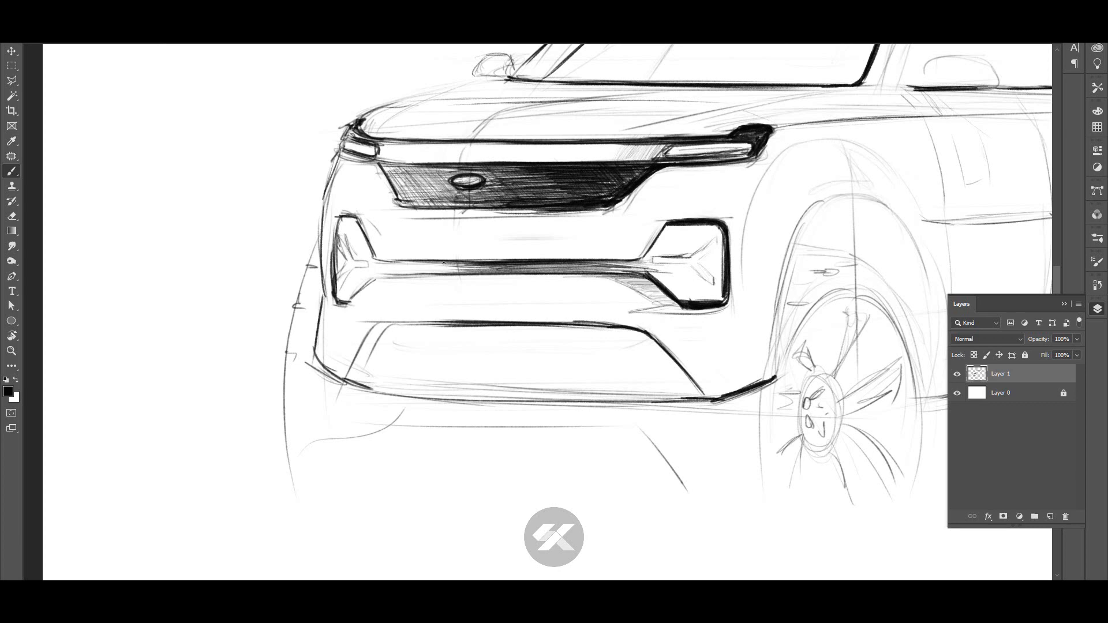
- Darken the horizontal bar linking the fog lamps and add soft tone strokes on the bumper between bar and grille
{"action": "left_click_drag", "start_coordinate": [367, 261], "coordinate": [502, 267]}
{"action": "left_click_drag", "start_coordinate": [379, 266], "coordinate": [505, 270]}
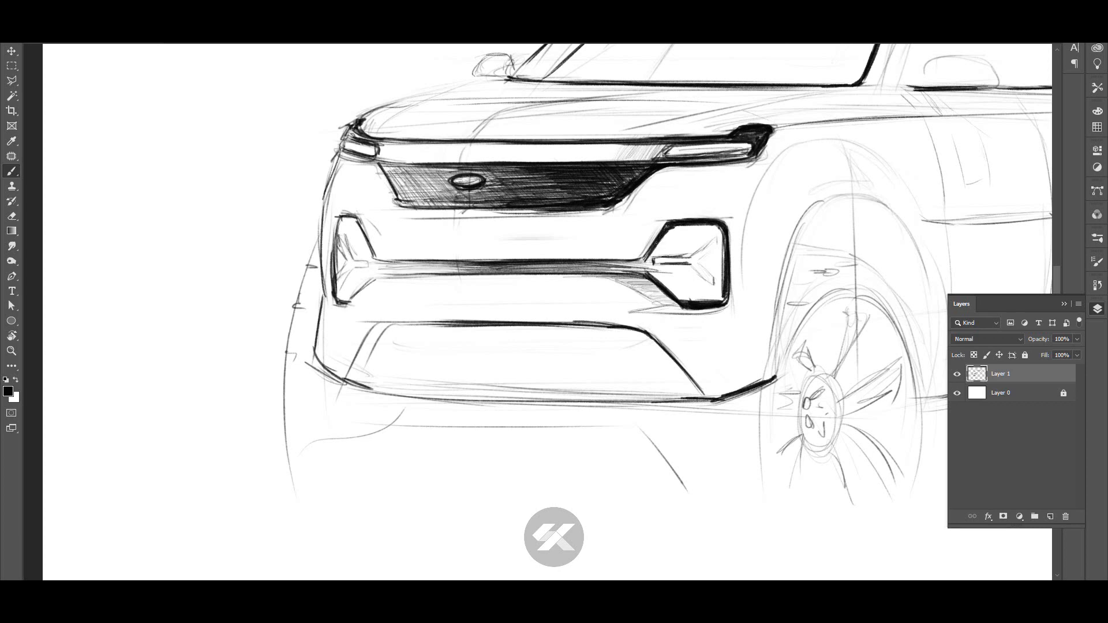
{"action": "left_click_drag", "start_coordinate": [419, 243], "coordinate": [575, 242]}
{"action": "key", "text": "ctrl+z"}
{"action": "mouse_move", "coordinate": [388, 240]}
{"action": "left_mouse_down"}
{"action": "mouse_move", "coordinate": [589, 238]}
{"action": "mouse_move", "coordinate": [382, 239]}
{"action": "mouse_move", "coordinate": [577, 240]}
{"action": "left_mouse_up"}
{"action": "left_click_drag", "start_coordinate": [424, 243], "coordinate": [556, 242]}
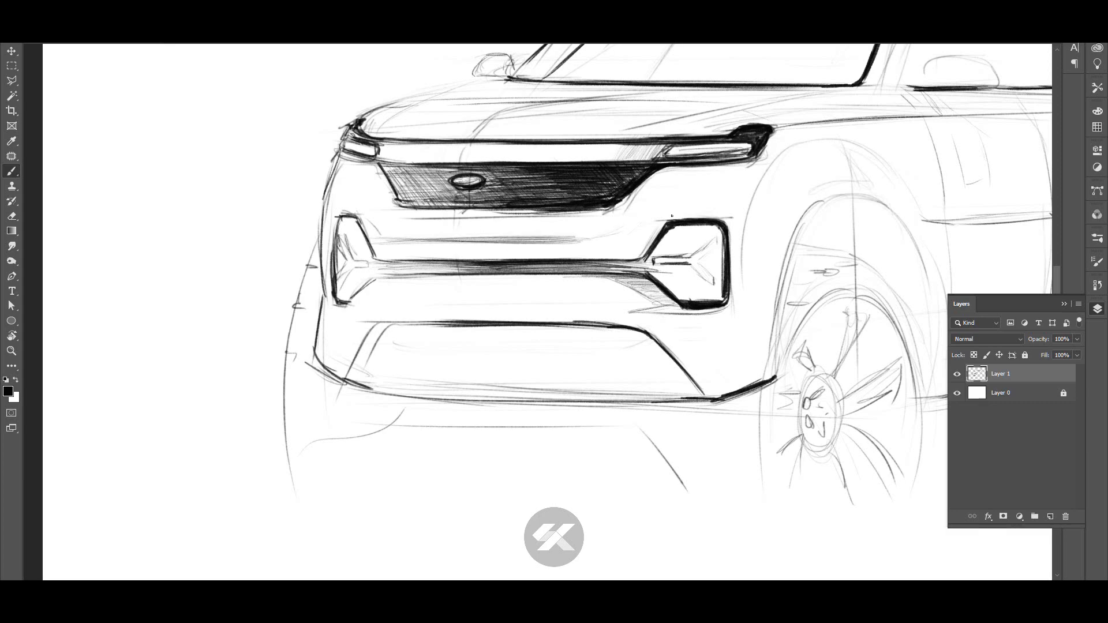
- Add a new empty layer above the sketch and make Layer 1 active again
{"action": "key", "text": "ctrl+0"}
{"action": "key", "text": "ctrl+shift+alt+n"}
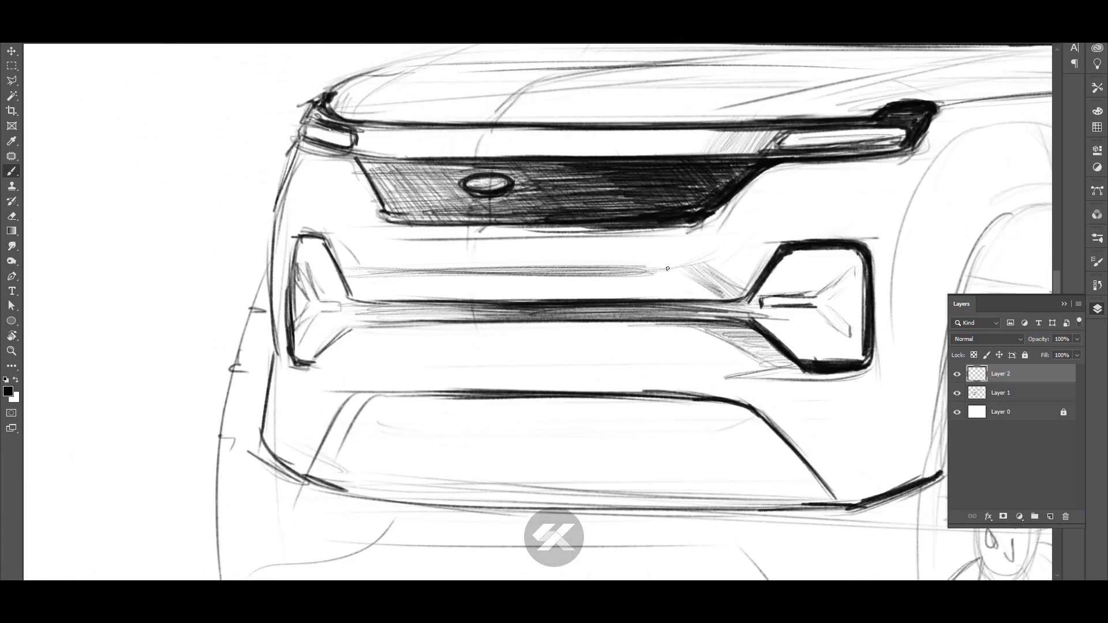
{"action": "key", "text": "ctrl+minus"}
{"action": "key", "text": "ctrl+minus"}
{"action": "key", "text": "ctrl+plus"}
{"action": "key", "text": "alt+bracketleft"}
{"action": "key", "text": "z"}
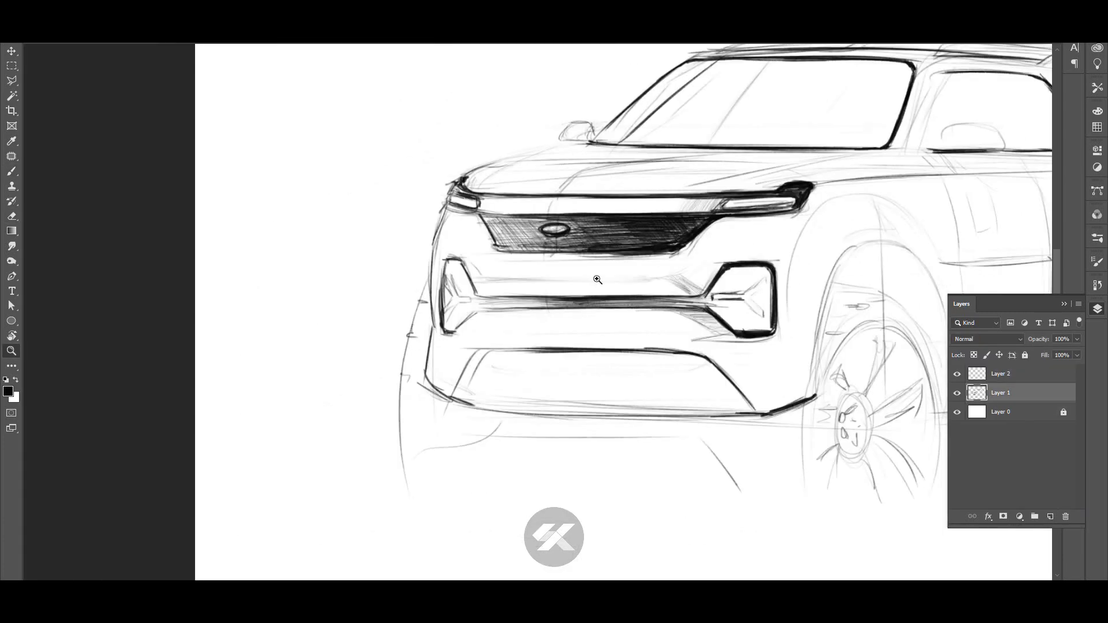
- Shade the bumper surface above the bar and draw the crease over the near fog lamp housing
{"action": "key", "text": "b"}
{"action": "left_click_drag", "start_coordinate": [546, 282], "coordinate": [637, 280]}
{"action": "left_click_drag", "start_coordinate": [752, 261], "coordinate": [687, 263]}
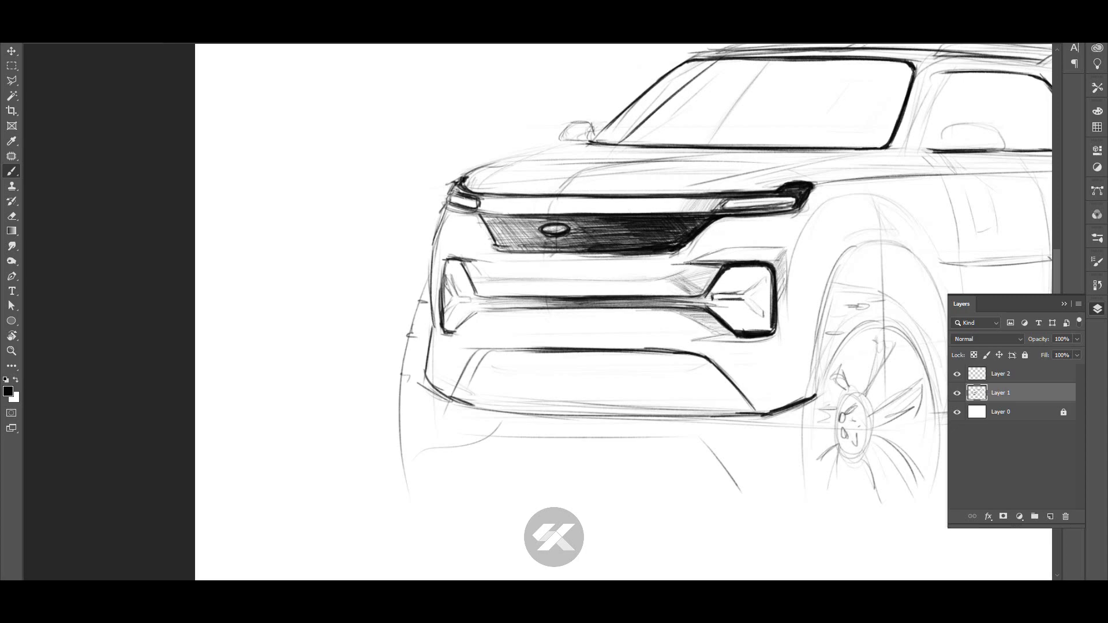
{"action": "scroll", "coordinate": [753, 216], "scroll_direction": "down", "scroll_amount": 3}
{"action": "scroll", "coordinate": [753, 215], "scroll_direction": "up", "scroll_amount": 4}
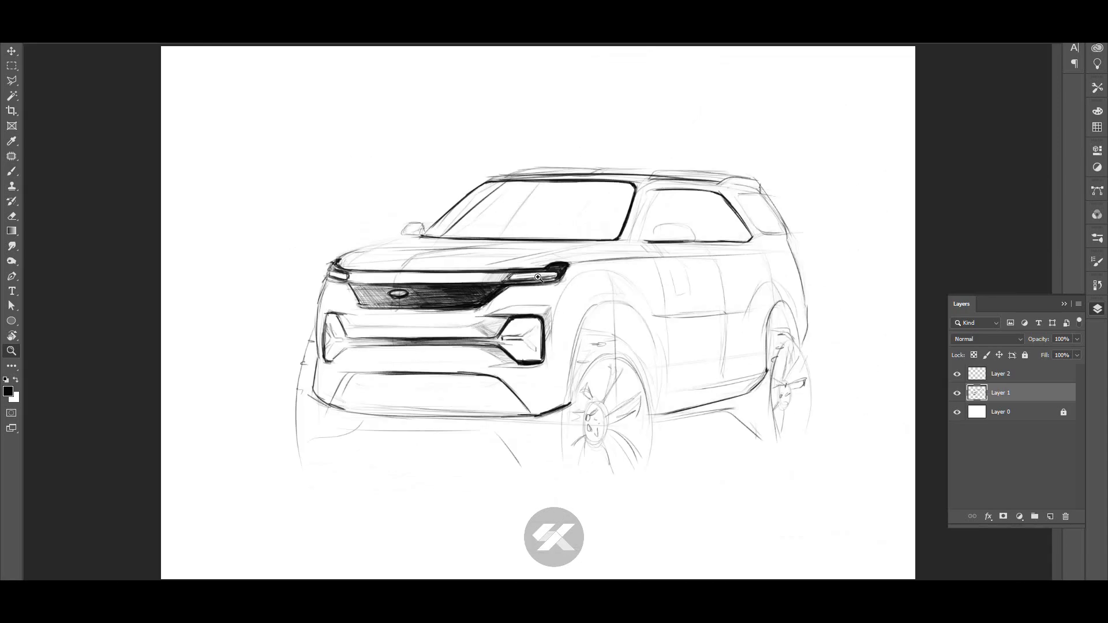
{"action": "scroll", "coordinate": [582, 278], "scroll_direction": "down", "scroll_amount": 1}
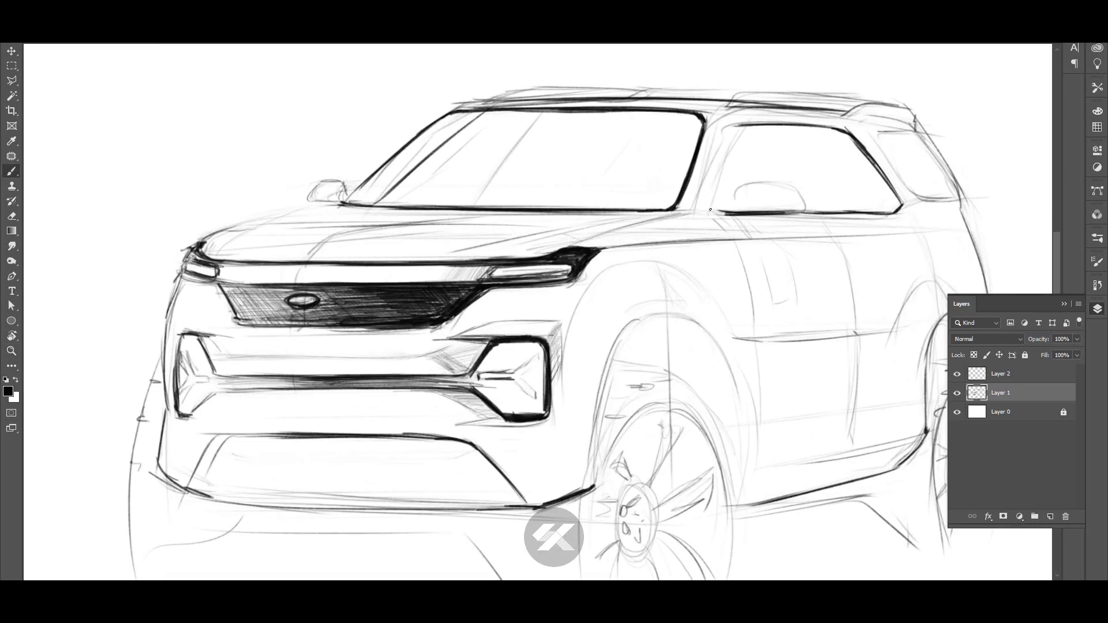
- Darken the top and rear side of the near front wheel arch
{"action": "left_click_drag", "start_coordinate": [597, 240], "coordinate": [491, 243]}
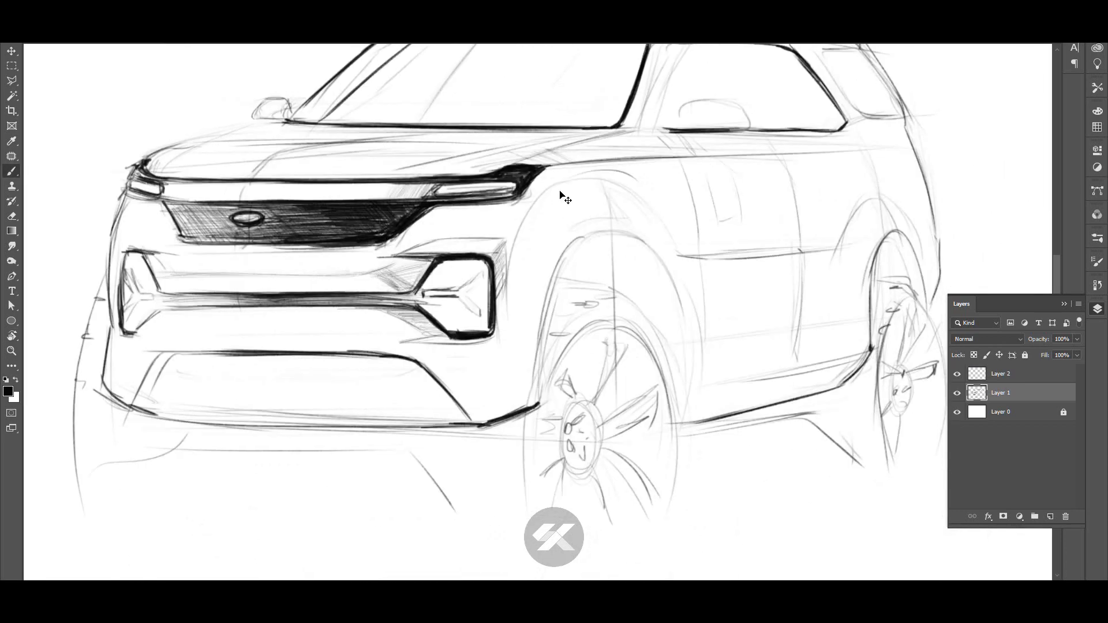
{"action": "mouse_move", "coordinate": [569, 257]}
{"action": "left_mouse_down"}
{"action": "mouse_move", "coordinate": [635, 234]}
{"action": "mouse_move", "coordinate": [669, 300]}
{"action": "left_mouse_up"}
{"action": "left_click_drag", "start_coordinate": [658, 254], "coordinate": [674, 378]}
- Darken the front side of the near front wheel arch down to the bumper corner
{"action": "key", "text": "r"}
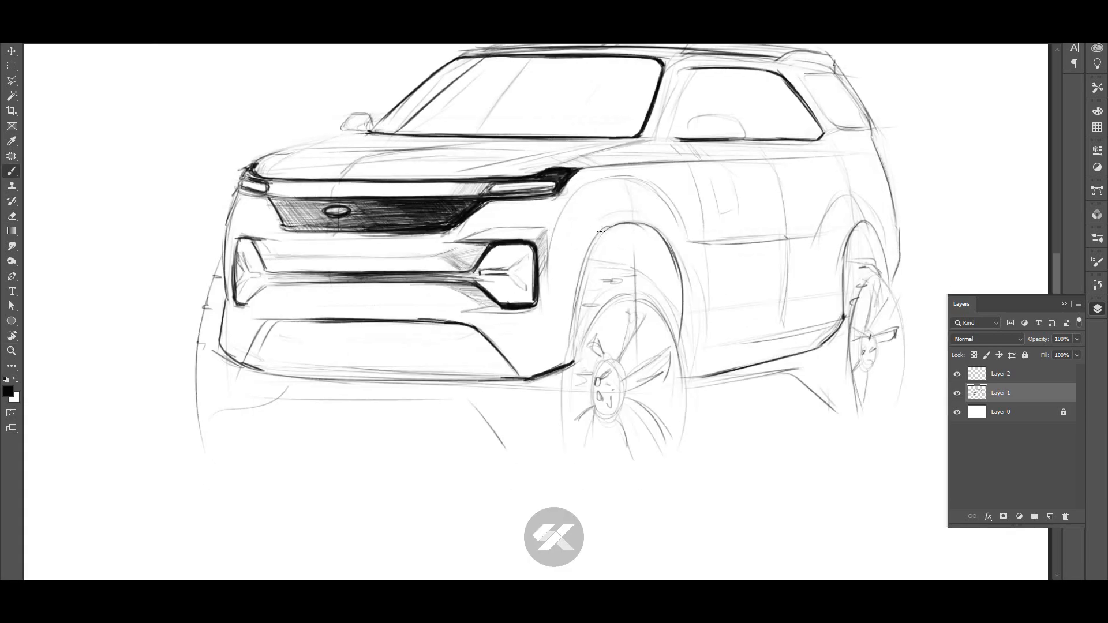
{"action": "mouse_move", "coordinate": [583, 240]}
{"action": "left_mouse_down"}
{"action": "mouse_move", "coordinate": [604, 312]}
{"action": "mouse_move", "coordinate": [578, 332]}
{"action": "left_mouse_up"}
{"action": "key", "text": "x"}
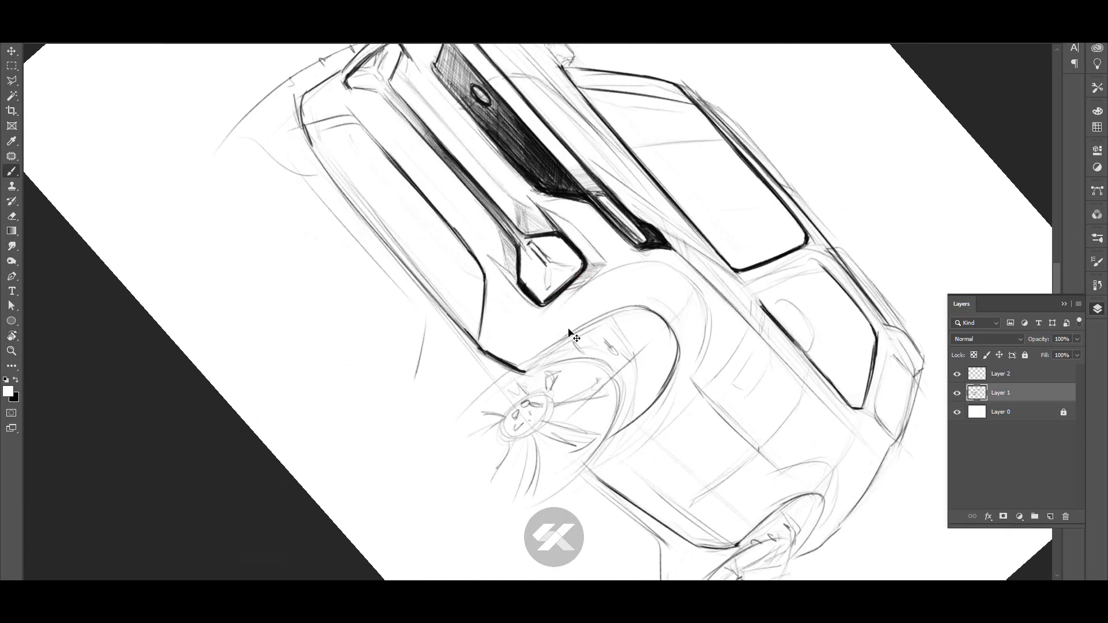
{"action": "key", "text": "ctrl+z"}
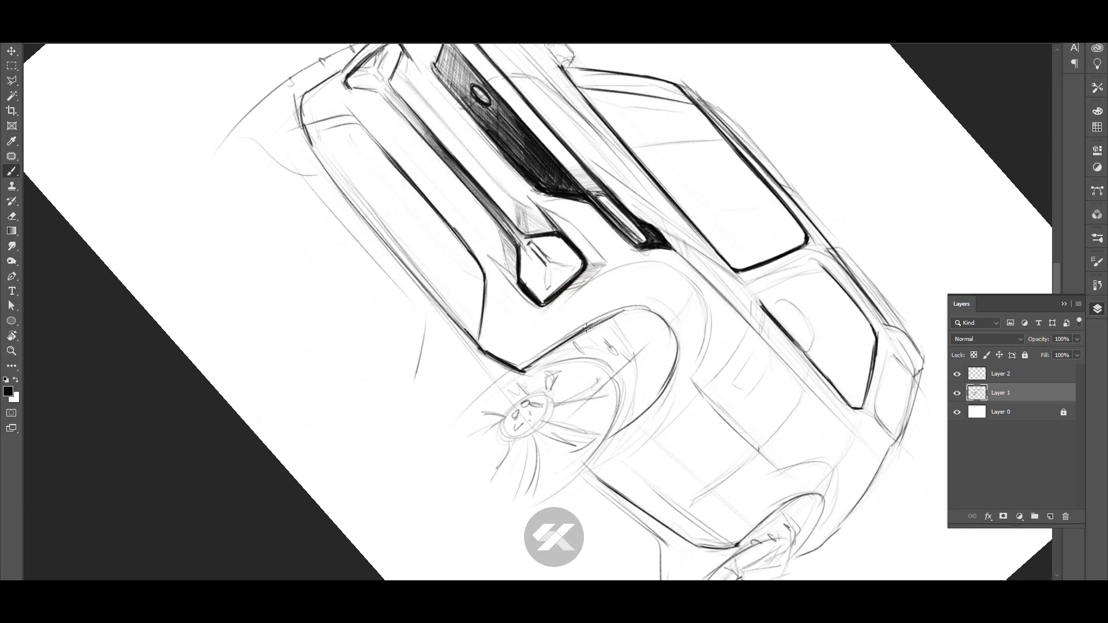
{"action": "key", "text": "Escape"}
{"action": "left_click_drag", "start_coordinate": [590, 256], "coordinate": [658, 234]}
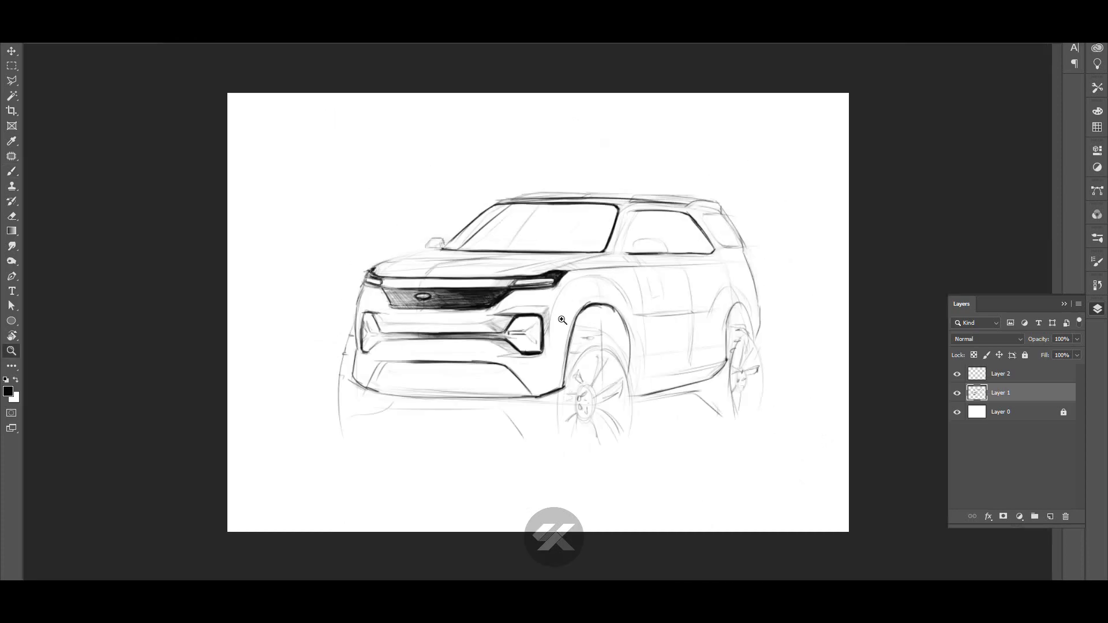
- Extend the centre line down the bumper and darken the lower edge of the bar linking the fog lamps
{"action": "key", "text": "ctrl+0"}
{"action": "scroll", "coordinate": [468, 214], "scroll_direction": "up", "scroll_amount": 3}
{"action": "scroll", "coordinate": [468, 214], "scroll_direction": "up", "scroll_amount": 3}
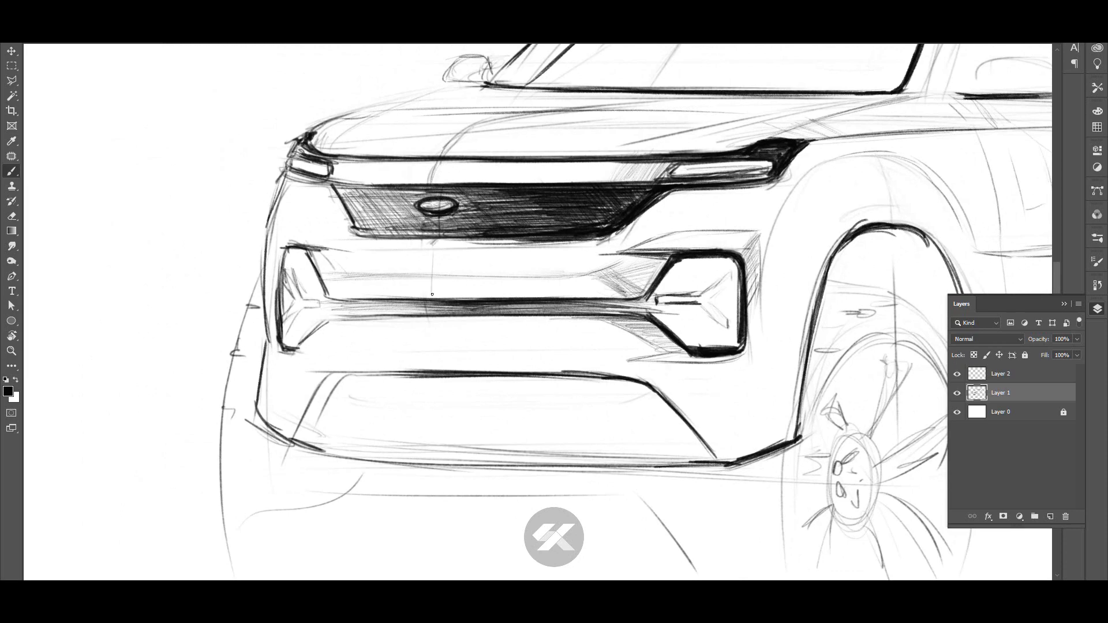
{"action": "left_click_drag", "start_coordinate": [440, 344], "coordinate": [477, 250]}
{"action": "left_click_drag", "start_coordinate": [354, 231], "coordinate": [612, 224]}
{"action": "left_click_drag", "start_coordinate": [514, 227], "coordinate": [690, 254]}
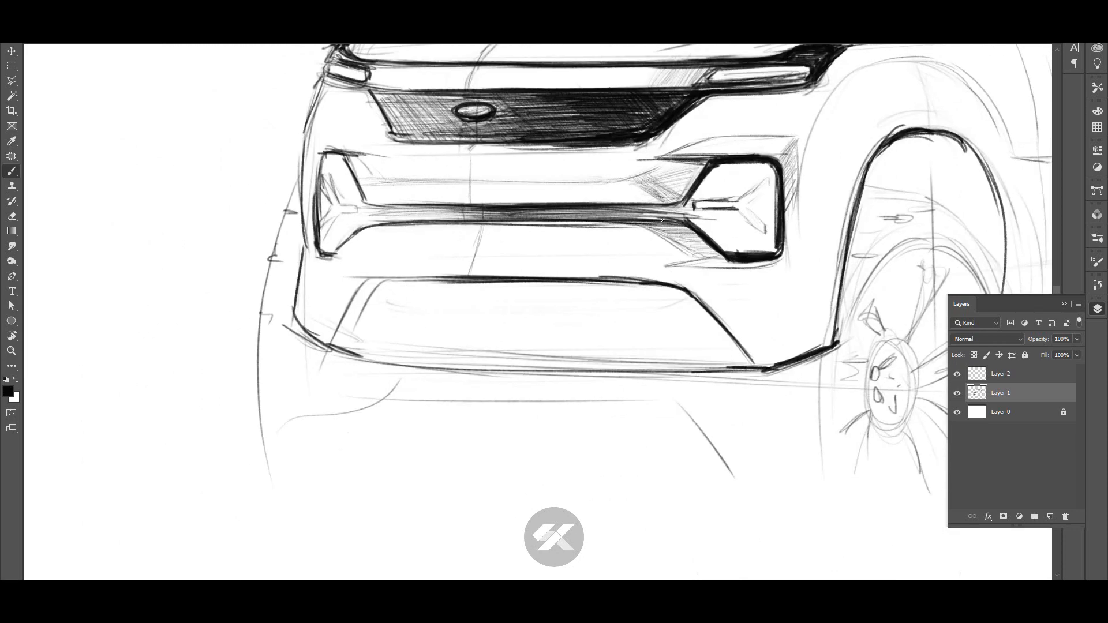
{"action": "left_click_drag", "start_coordinate": [610, 237], "coordinate": [701, 220]}
- Draw parallel strokes along the lower intake's upper edge to give it a shaded thickness
{"action": "left_click_drag", "start_coordinate": [370, 282], "coordinate": [471, 279]}
{"action": "left_click_drag", "start_coordinate": [390, 269], "coordinate": [596, 265]}
{"action": "left_click_drag", "start_coordinate": [487, 267], "coordinate": [613, 273]}
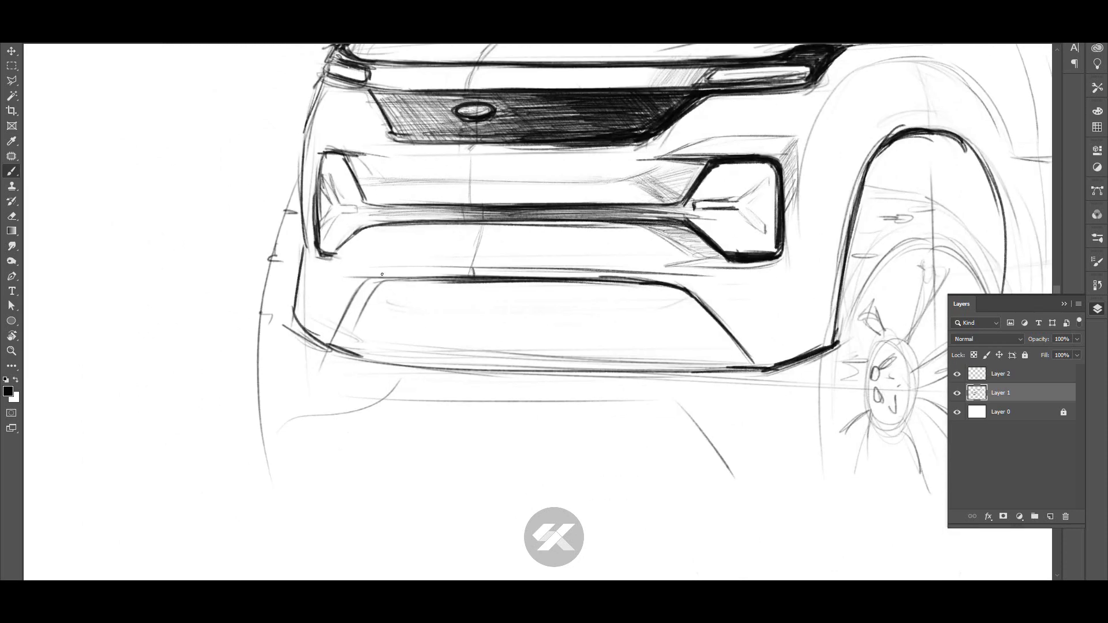
{"action": "left_click_drag", "start_coordinate": [388, 278], "coordinate": [603, 272]}
- Draw the lower intake's inner bottom edge and outline four skid plate tabs along the bumper base
{"action": "left_click_drag", "start_coordinate": [364, 336], "coordinate": [331, 348]}
{"action": "mouse_move", "coordinate": [358, 339]}
{"action": "left_mouse_down"}
{"action": "mouse_move", "coordinate": [677, 341]}
{"action": "mouse_move", "coordinate": [743, 370]}
{"action": "left_mouse_up"}
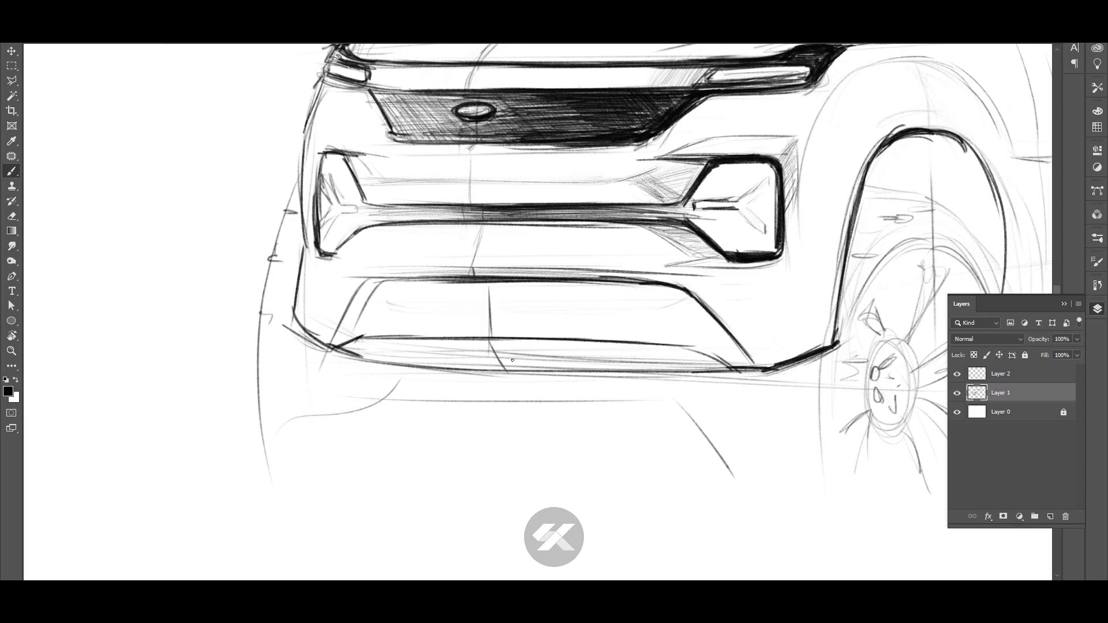
{"action": "mouse_move", "coordinate": [541, 370]}
{"action": "left_mouse_down"}
{"action": "mouse_move", "coordinate": [598, 353]}
{"action": "mouse_move", "coordinate": [622, 368]}
{"action": "left_mouse_up"}
{"action": "left_click_drag", "start_coordinate": [639, 370], "coordinate": [707, 358]}
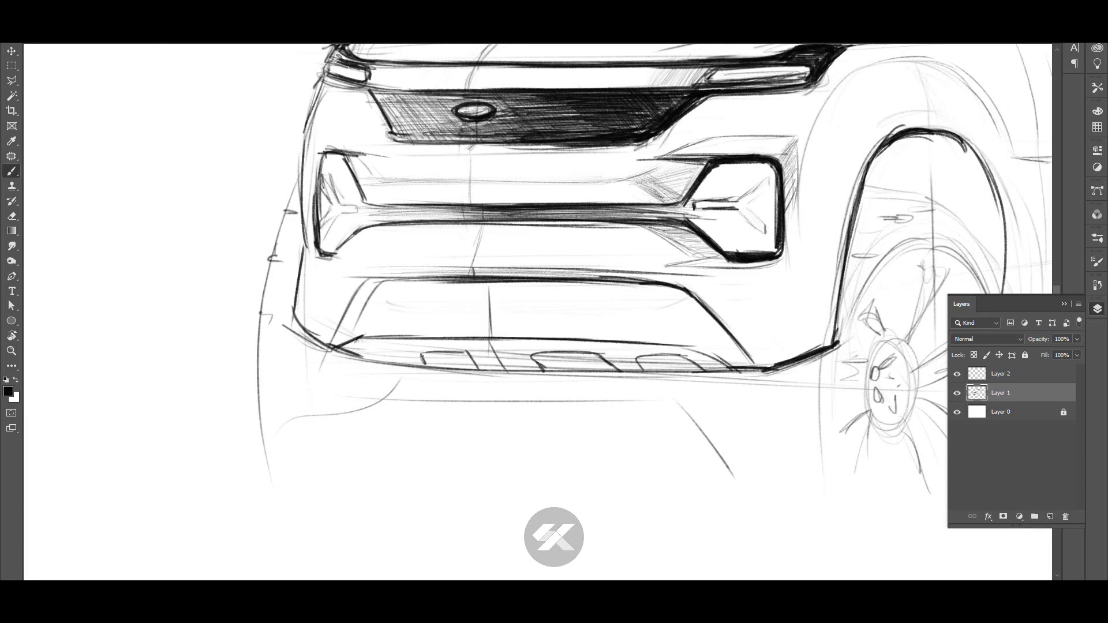
{"action": "mouse_move", "coordinate": [381, 352]}
{"action": "left_mouse_down"}
{"action": "mouse_move", "coordinate": [732, 388]}
{"action": "mouse_move", "coordinate": [730, 305]}
{"action": "mouse_move", "coordinate": [637, 309]}
{"action": "left_mouse_up"}
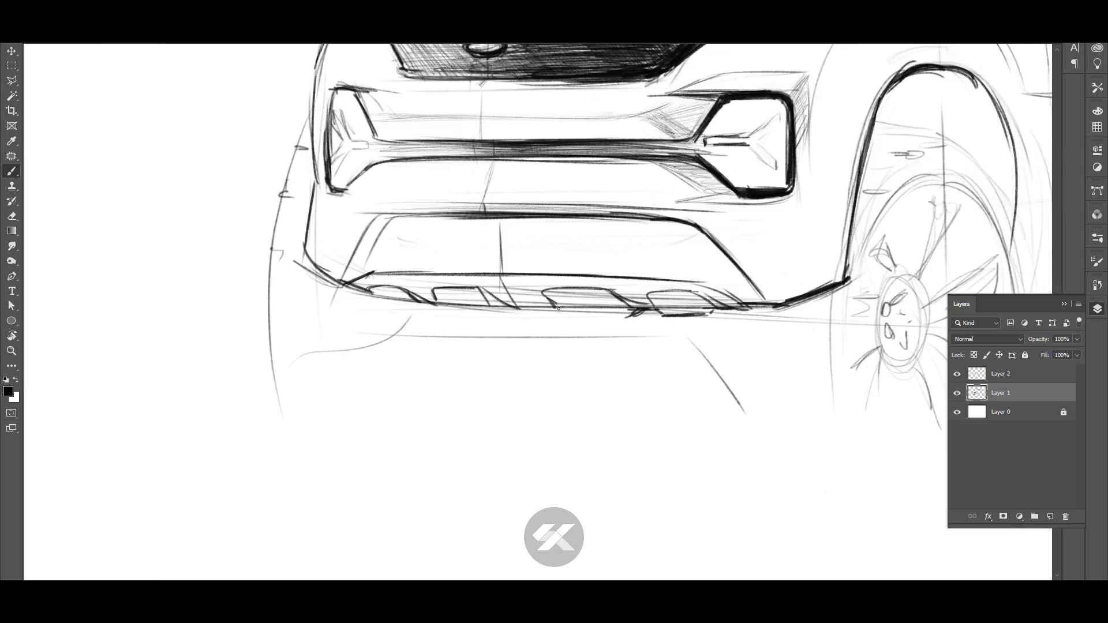
- Add lower faces to the four skid plate tabs and darken the bumper's bottom line around them
{"action": "mouse_move", "coordinate": [553, 306]}
{"action": "left_mouse_down"}
{"action": "mouse_move", "coordinate": [643, 315]}
{"action": "mouse_move", "coordinate": [477, 312]}
{"action": "left_mouse_up"}
{"action": "mouse_move", "coordinate": [448, 310]}
{"action": "left_mouse_down"}
{"action": "mouse_move", "coordinate": [590, 307]}
{"action": "mouse_move", "coordinate": [545, 295]}
{"action": "mouse_move", "coordinate": [673, 321]}
{"action": "left_mouse_up"}
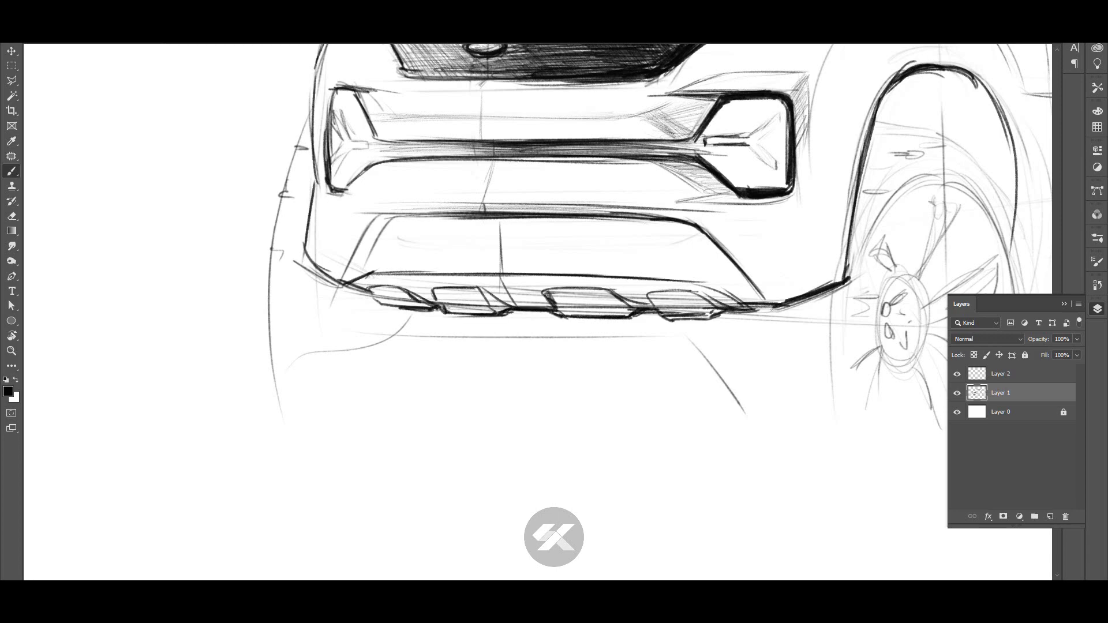
{"action": "left_click_drag", "start_coordinate": [741, 314], "coordinate": [803, 302]}
- Hatch the strip between the lower intake's inner edge and the skid plate tabs
{"action": "scroll", "coordinate": [419, 272], "scroll_direction": "down", "scroll_amount": 3}
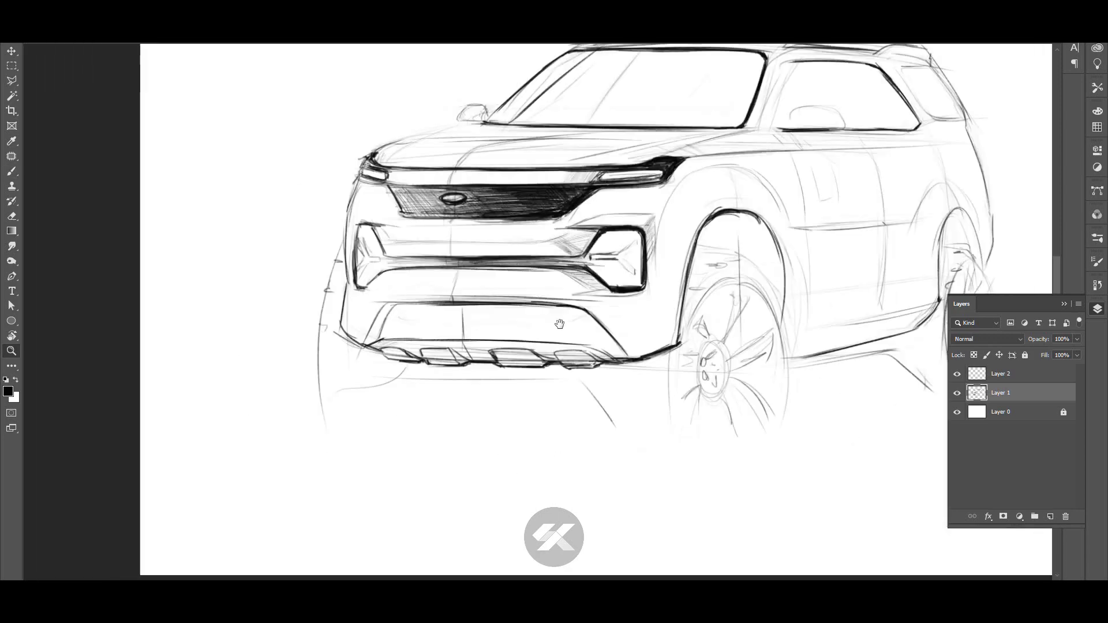
{"action": "scroll", "coordinate": [618, 277], "scroll_direction": "up", "scroll_amount": 3}
{"action": "mouse_move", "coordinate": [484, 310]}
{"action": "left_mouse_down"}
{"action": "mouse_move", "coordinate": [565, 303]}
{"action": "mouse_move", "coordinate": [569, 312]}
{"action": "mouse_move", "coordinate": [519, 335]}
{"action": "left_mouse_up"}
{"action": "left_click_drag", "start_coordinate": [502, 347], "coordinate": [598, 319]}
{"action": "mouse_move", "coordinate": [598, 319]}
{"action": "left_mouse_down"}
{"action": "mouse_move", "coordinate": [468, 306]}
{"action": "mouse_move", "coordinate": [504, 317]}
{"action": "left_mouse_up"}
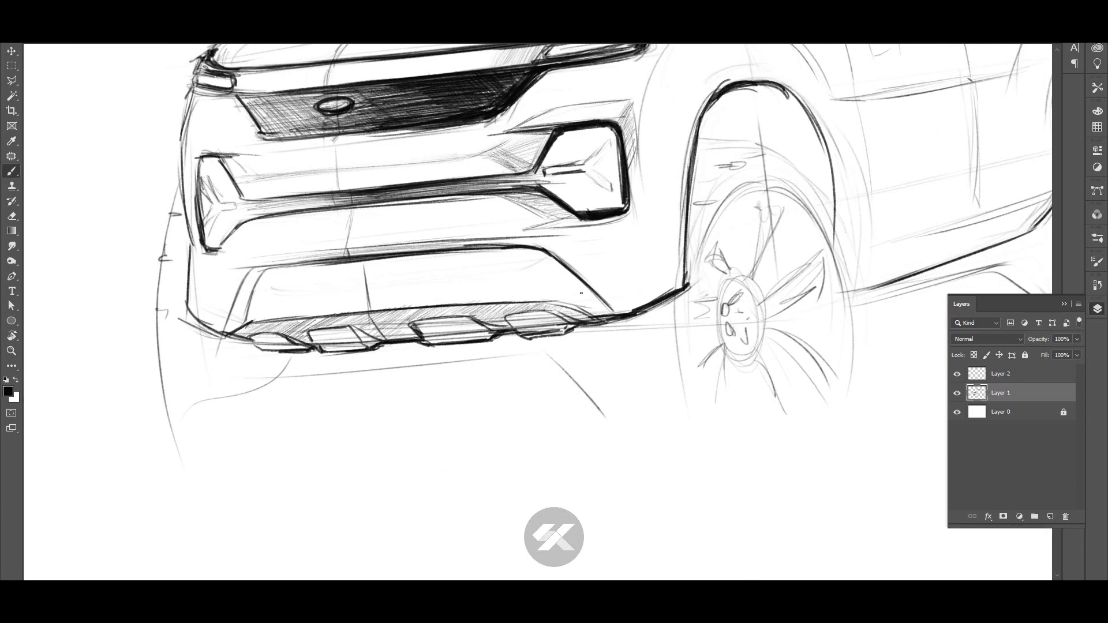
- Draw horizontal slat lines across the upper part of the lower intake
{"action": "scroll", "coordinate": [581, 294], "scroll_direction": "down", "scroll_amount": 5}
{"action": "scroll", "coordinate": [465, 296], "scroll_direction": "up", "scroll_amount": 4}
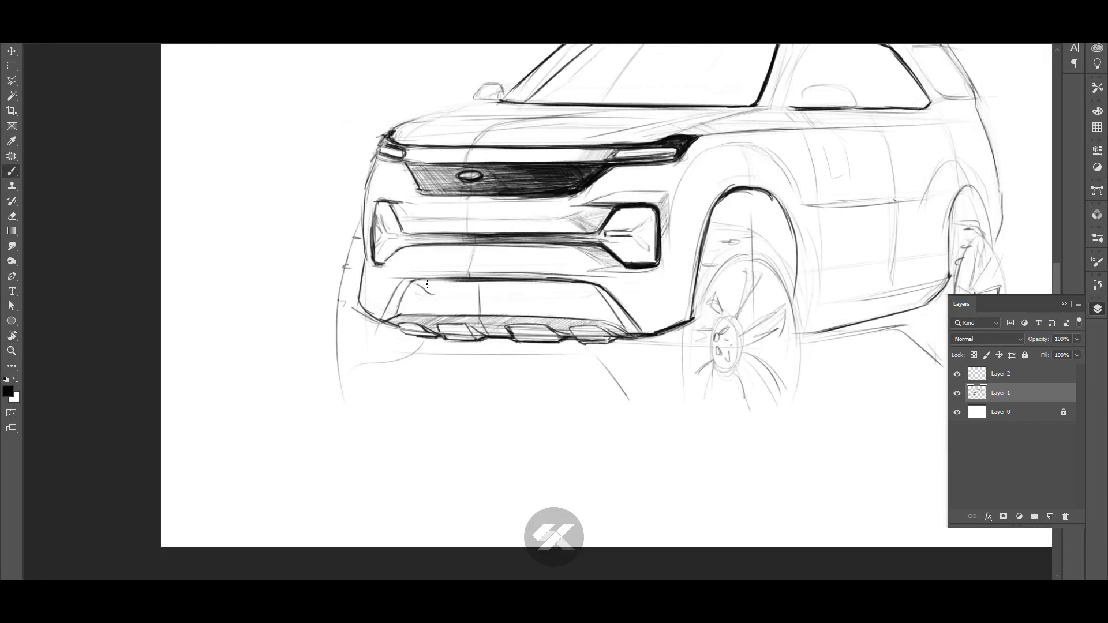
{"action": "left_click_drag", "start_coordinate": [439, 294], "coordinate": [565, 296]}
{"action": "mouse_move", "coordinate": [405, 287]}
{"action": "left_mouse_down"}
{"action": "mouse_move", "coordinate": [597, 285]}
{"action": "mouse_move", "coordinate": [617, 302]}
{"action": "left_mouse_up"}
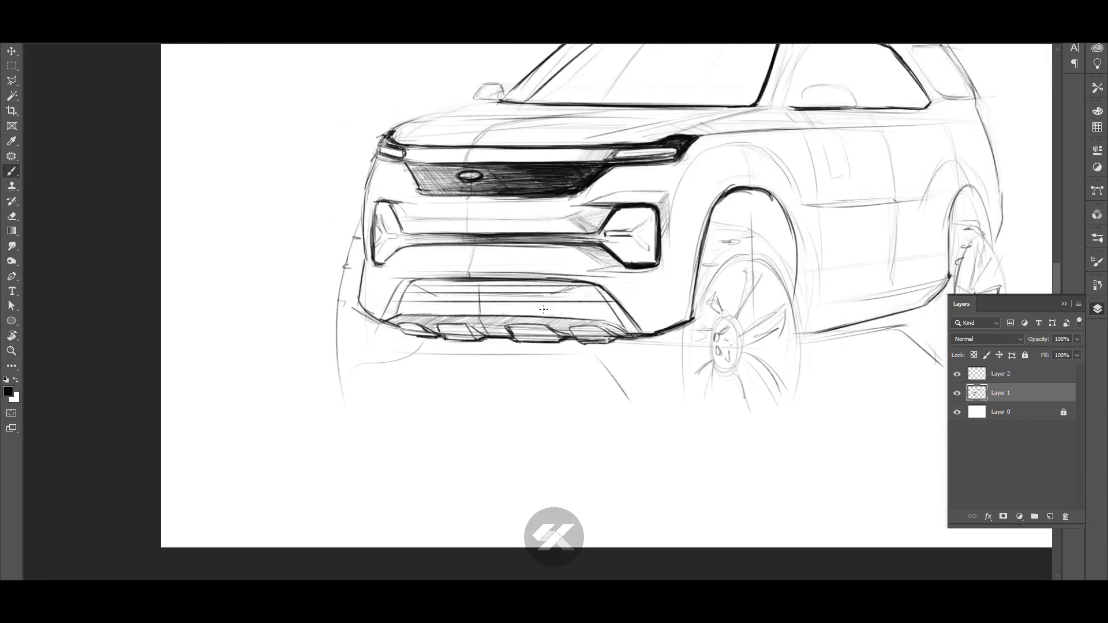
- Draw further horizontal slat lines across the lower part of the lower intake
{"action": "mouse_move", "coordinate": [404, 307]}
{"action": "left_mouse_down"}
{"action": "mouse_move", "coordinate": [590, 305]}
{"action": "mouse_move", "coordinate": [589, 293]}
{"action": "left_mouse_up"}
{"action": "left_click_drag", "start_coordinate": [429, 309], "coordinate": [620, 306]}
{"action": "scroll", "coordinate": [577, 306], "scroll_direction": "down", "scroll_amount": 4}
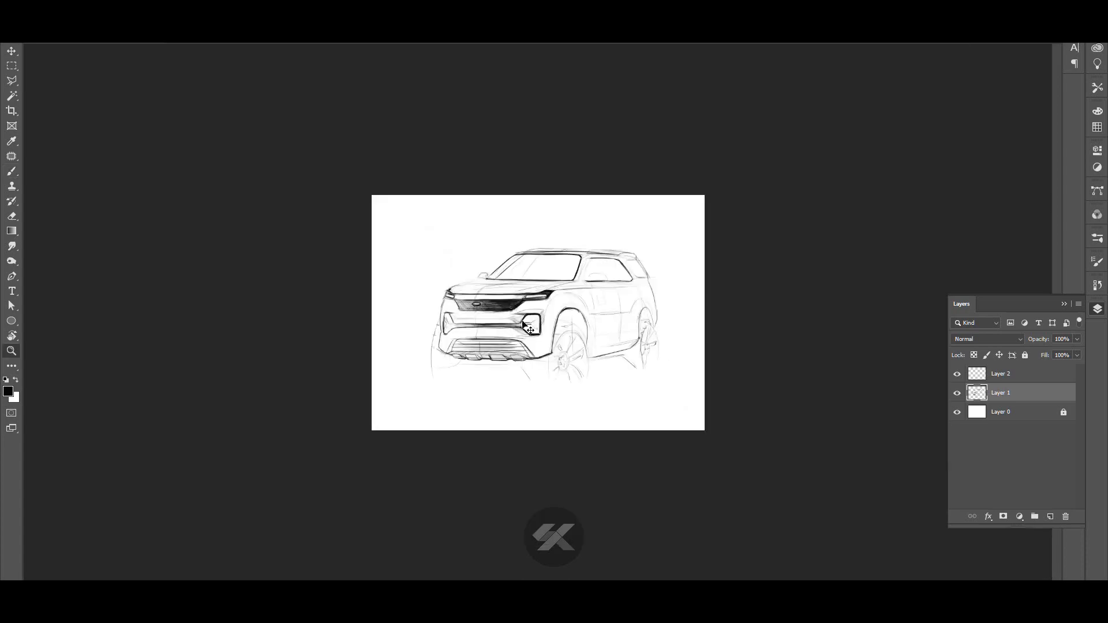
{"action": "scroll", "coordinate": [525, 297], "scroll_direction": "up", "scroll_amount": 6}
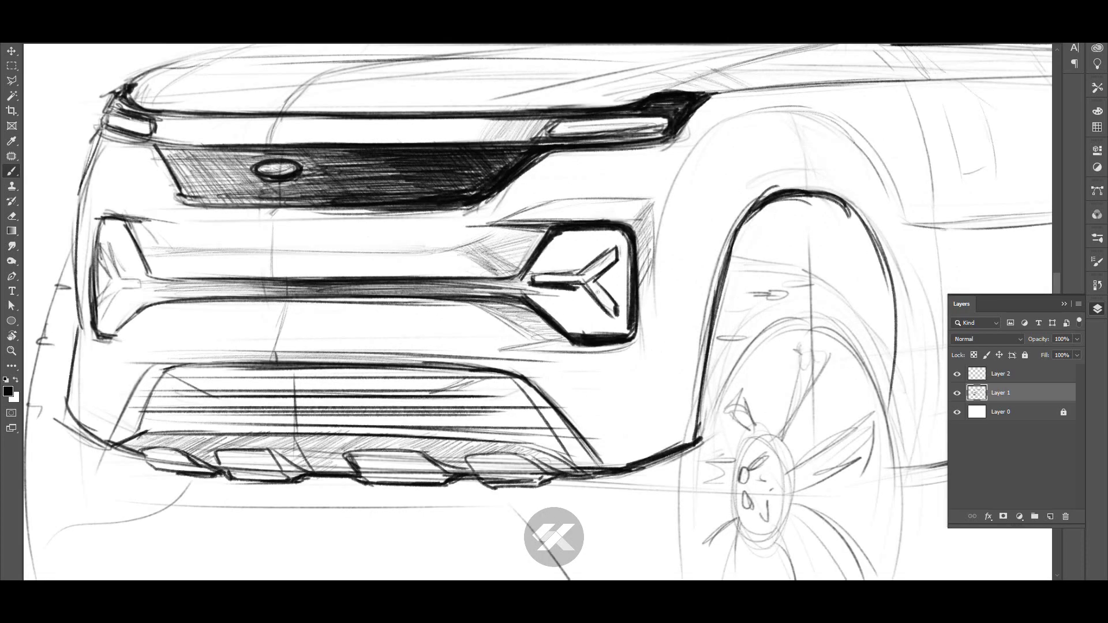
{"action": "scroll", "coordinate": [612, 277], "scroll_direction": "down", "scroll_amount": 4}
{"action": "scroll", "coordinate": [633, 232], "scroll_direction": "up", "scroll_amount": 4}
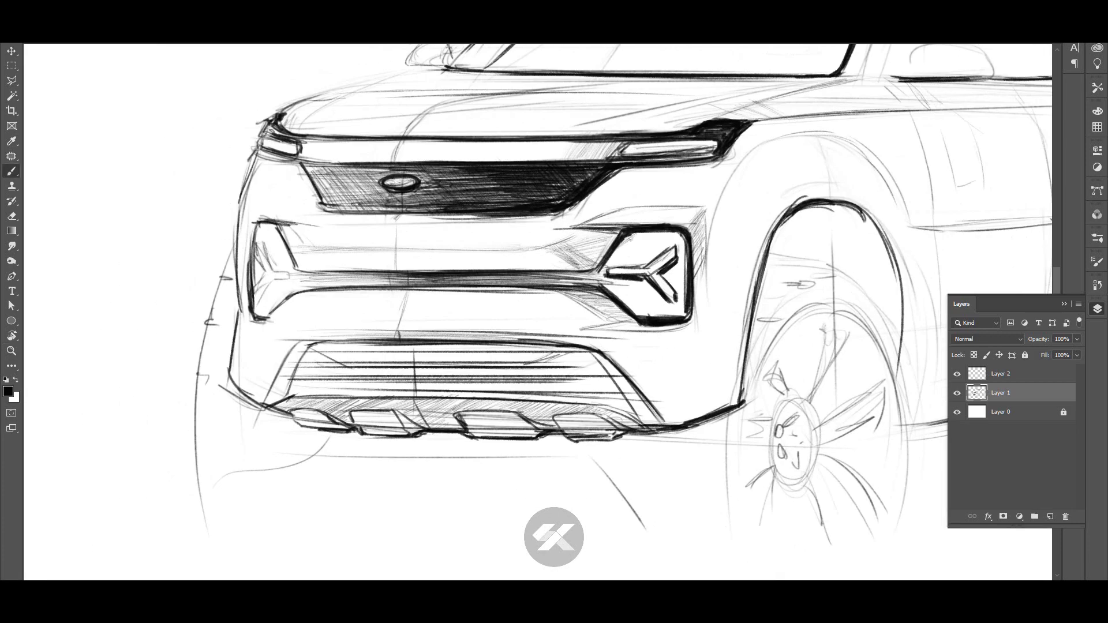
- Hatch the interior of the near fog lamp housing around its Y-shaped element
{"action": "mouse_move", "coordinate": [631, 238]}
{"action": "left_mouse_down"}
{"action": "mouse_move", "coordinate": [605, 265]}
{"action": "mouse_move", "coordinate": [675, 242]}
{"action": "left_mouse_up"}
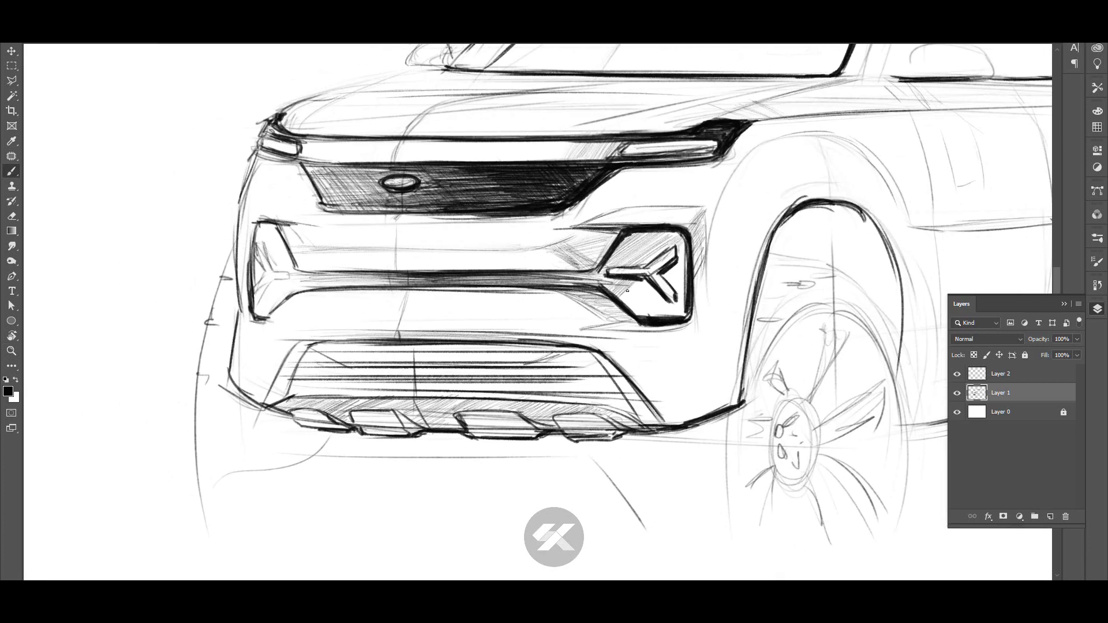
{"action": "mouse_move", "coordinate": [627, 290]}
{"action": "left_mouse_down"}
{"action": "mouse_move", "coordinate": [650, 309]}
{"action": "mouse_move", "coordinate": [672, 263]}
{"action": "left_mouse_up"}
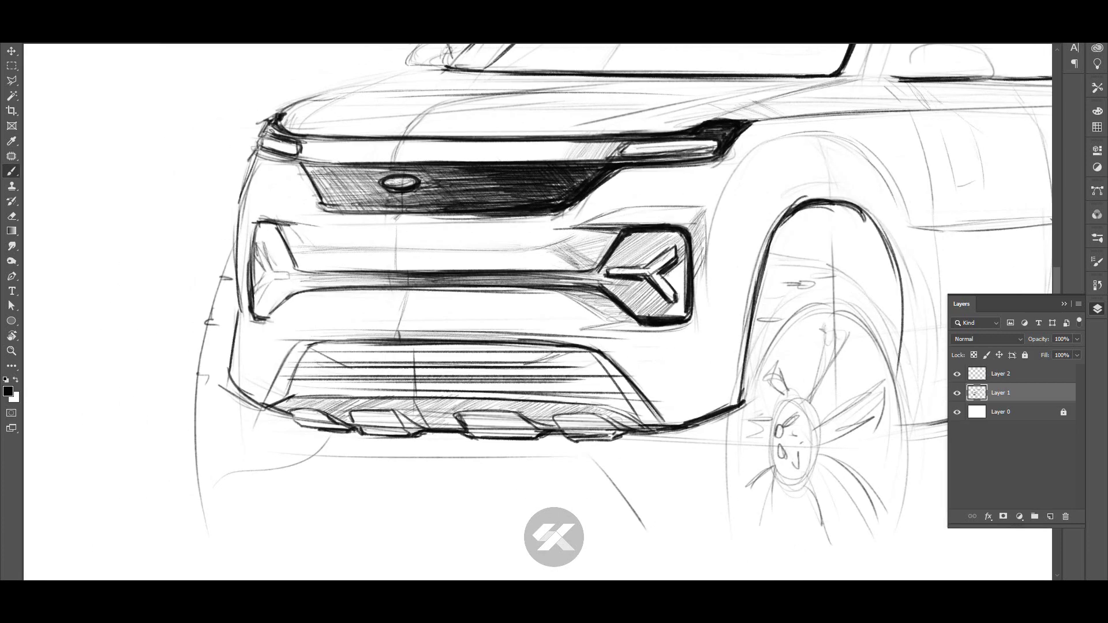
{"action": "scroll", "coordinate": [676, 289], "scroll_direction": "down", "scroll_amount": 6}
- Strengthen the bonnet's far edge and surface lines and darken the windshield's base line
{"action": "scroll", "coordinate": [415, 248], "scroll_direction": "up", "scroll_amount": 5}
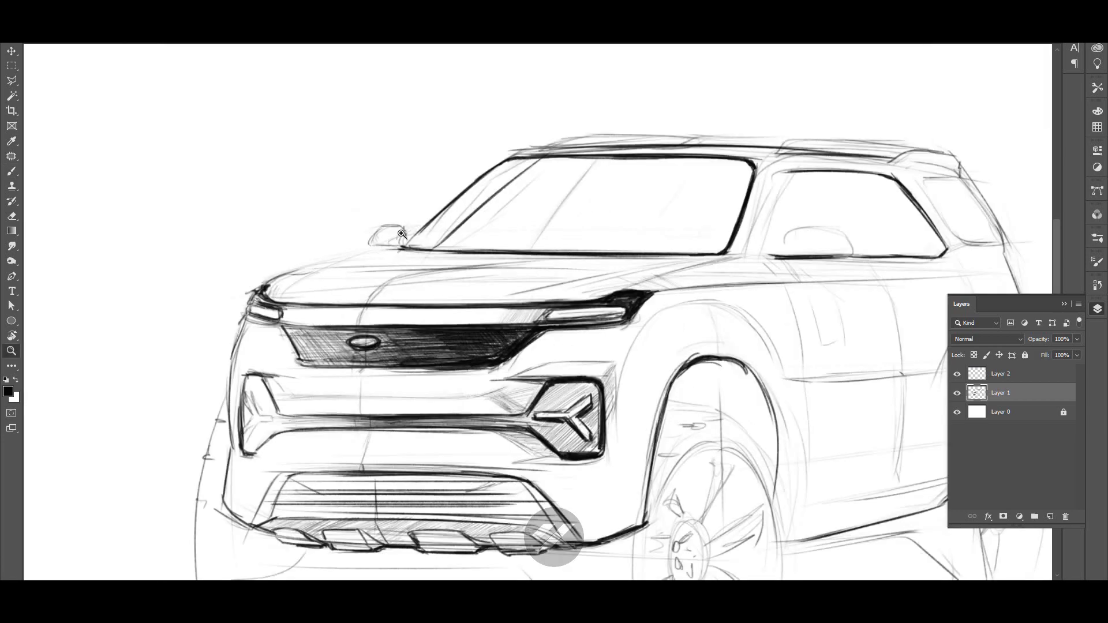
{"action": "mouse_move", "coordinate": [273, 287]}
{"action": "left_mouse_down"}
{"action": "mouse_move", "coordinate": [347, 256]}
{"action": "mouse_move", "coordinate": [270, 286]}
{"action": "left_mouse_up"}
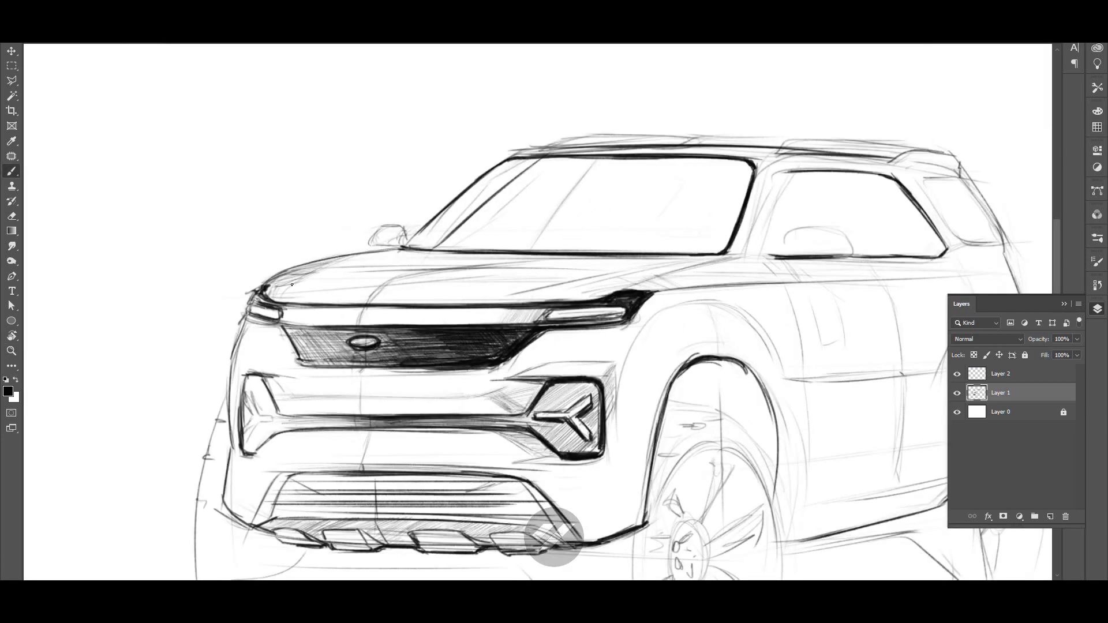
{"action": "mouse_move", "coordinate": [543, 272]}
{"action": "left_mouse_down"}
{"action": "mouse_move", "coordinate": [615, 270]}
{"action": "mouse_move", "coordinate": [536, 289]}
{"action": "left_mouse_up"}
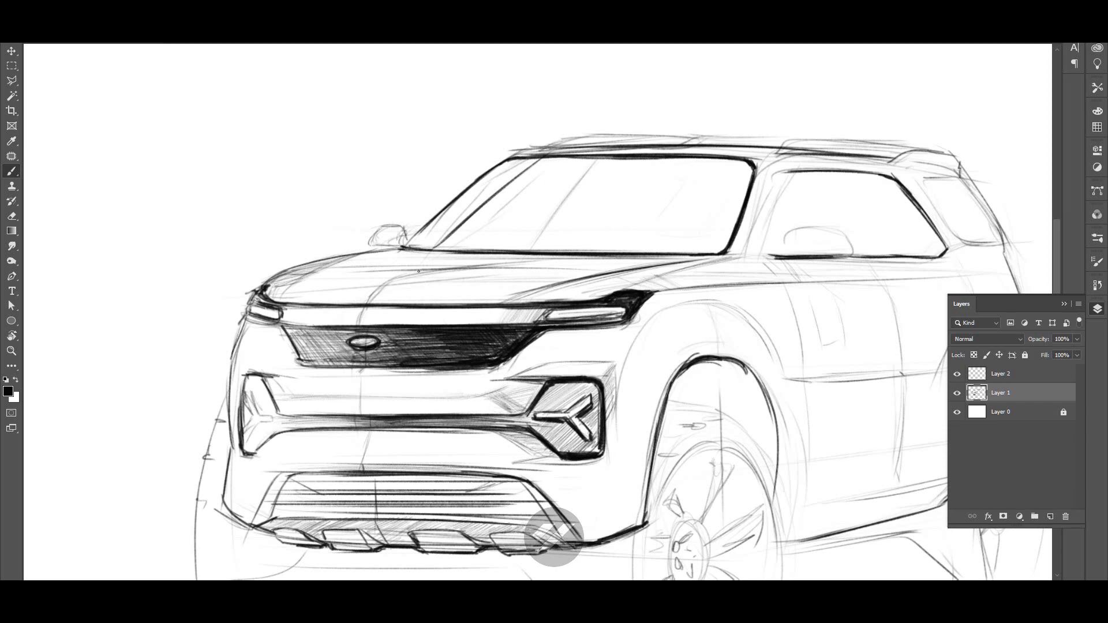
{"action": "left_click_drag", "start_coordinate": [407, 255], "coordinate": [698, 251]}
{"action": "left_click_drag", "start_coordinate": [618, 252], "coordinate": [726, 248]}
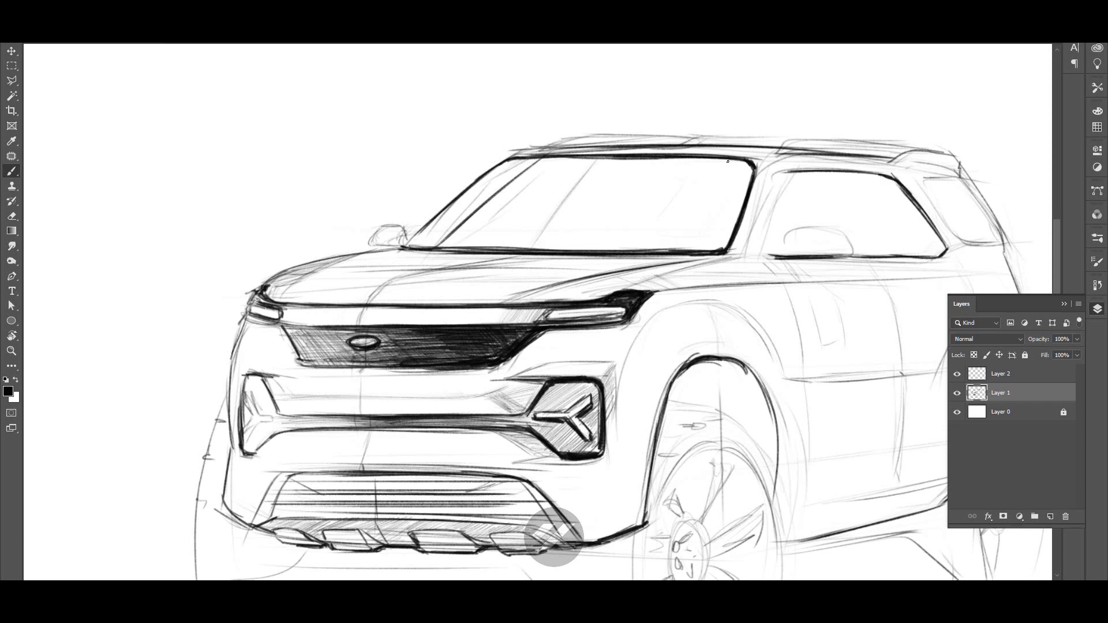
- Draw an inner line below the windshield's top edge and hatch the strip along its far pillar
{"action": "left_click_drag", "start_coordinate": [526, 170], "coordinate": [716, 168]}
{"action": "left_click_drag", "start_coordinate": [497, 171], "coordinate": [732, 164]}
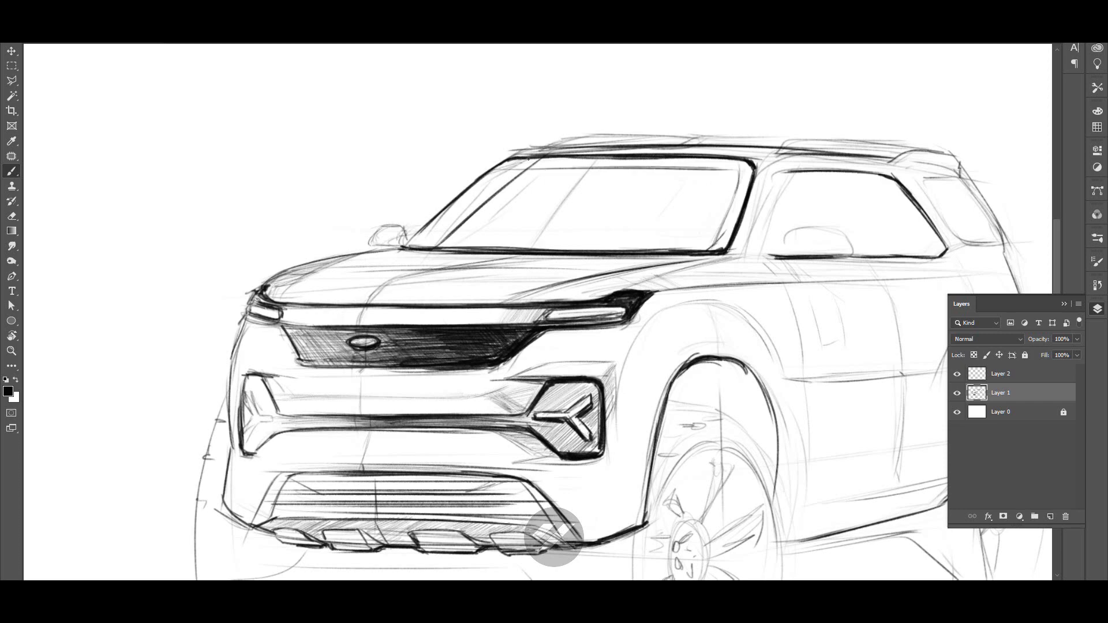
{"action": "mouse_move", "coordinate": [532, 156]}
{"action": "left_mouse_down"}
{"action": "mouse_move", "coordinate": [446, 212]}
{"action": "mouse_move", "coordinate": [470, 217]}
{"action": "left_mouse_up"}
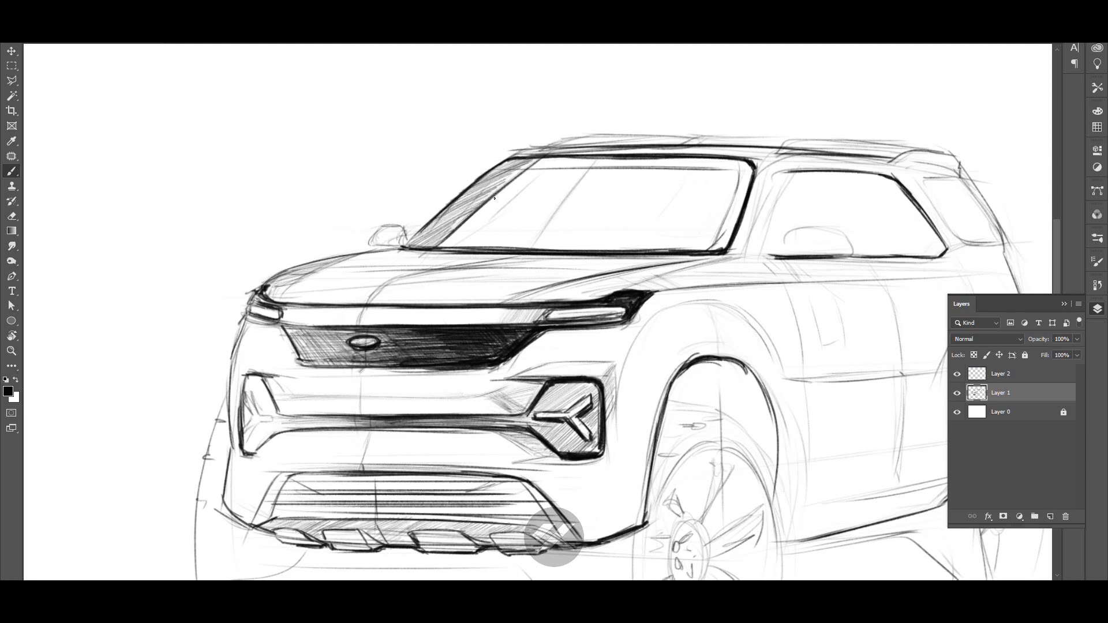
{"action": "mouse_move", "coordinate": [529, 165]}
{"action": "left_mouse_down"}
{"action": "mouse_move", "coordinate": [501, 166]}
{"action": "mouse_move", "coordinate": [430, 233]}
{"action": "left_mouse_up"}
{"action": "left_click_drag", "start_coordinate": [462, 197], "coordinate": [409, 242]}
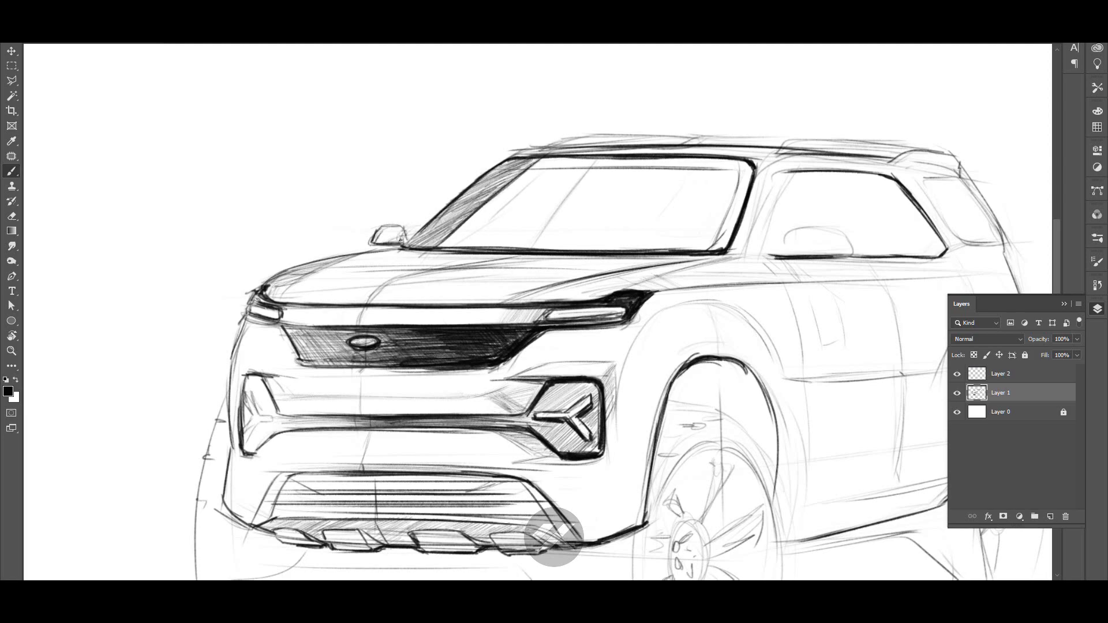
- Darken the outlines of both side mirrors
{"action": "left_click_drag", "start_coordinate": [788, 237], "coordinate": [768, 255]}
{"action": "mouse_move", "coordinate": [771, 256]}
{"action": "left_mouse_down"}
{"action": "mouse_move", "coordinate": [851, 256]}
{"action": "mouse_move", "coordinate": [672, 241]}
{"action": "left_mouse_up"}
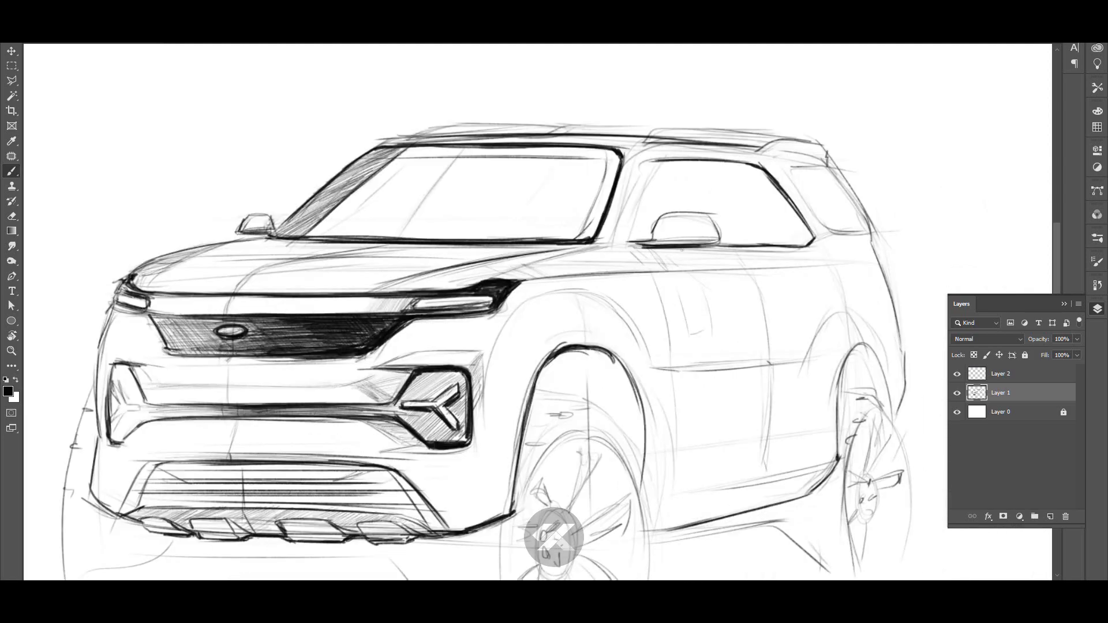
- Hatch the front wheel arch interior and the vent shape on the body side behind the front fender
{"action": "key", "text": "r"}
{"action": "key", "text": "ctrl+shift+alt+n"}
{"action": "mouse_move", "coordinate": [682, 324]}
{"action": "left_mouse_down"}
{"action": "mouse_move", "coordinate": [623, 199]}
{"action": "mouse_move", "coordinate": [547, 202]}
{"action": "left_mouse_up"}
{"action": "mouse_move", "coordinate": [512, 206]}
{"action": "left_mouse_down"}
{"action": "mouse_move", "coordinate": [595, 199]}
{"action": "mouse_move", "coordinate": [681, 309]}
{"action": "mouse_move", "coordinate": [646, 301]}
{"action": "mouse_move", "coordinate": [634, 278]}
{"action": "left_mouse_up"}
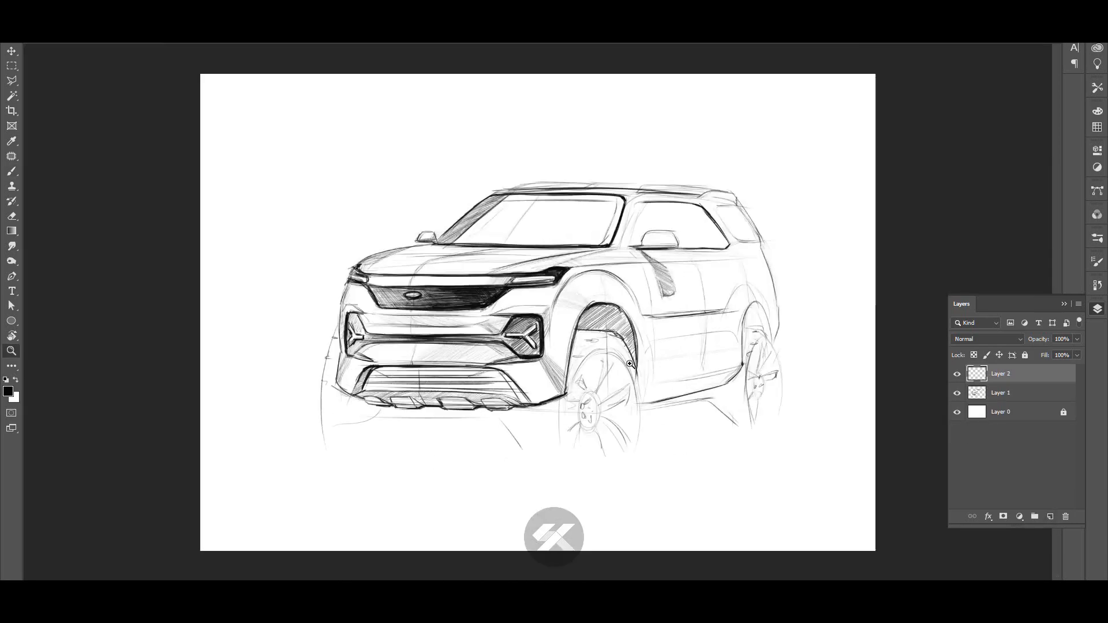
- Hatch the side sill panel and outline two raised tabs along its upper edge
{"action": "left_click_drag", "start_coordinate": [629, 364], "coordinate": [737, 289]}
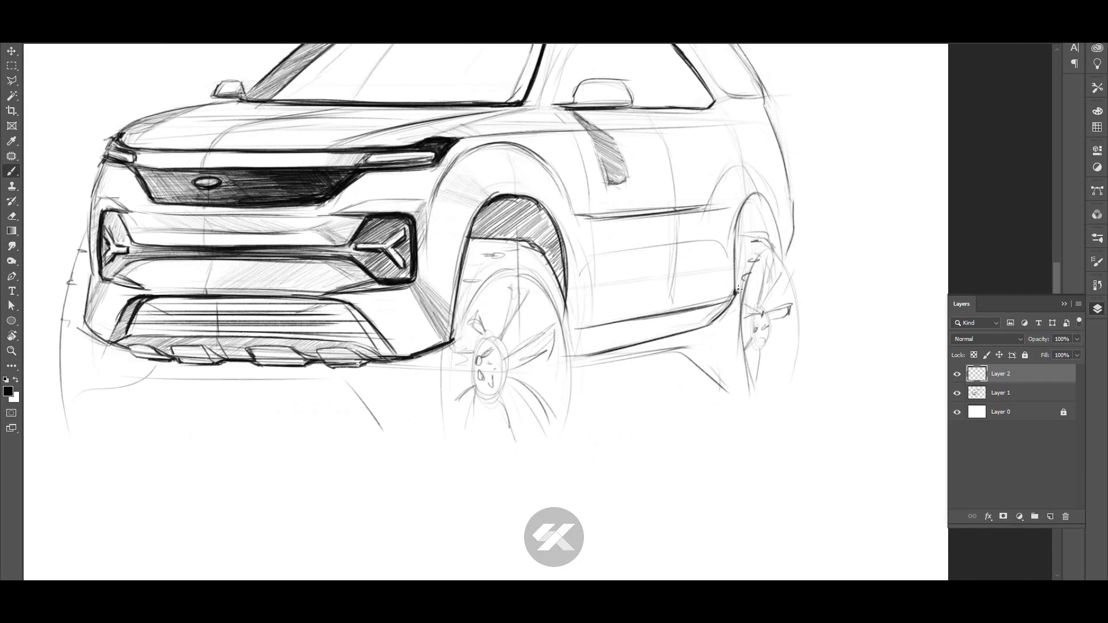
{"action": "mouse_move", "coordinate": [572, 349]}
{"action": "left_mouse_down"}
{"action": "mouse_move", "coordinate": [658, 340]}
{"action": "mouse_move", "coordinate": [722, 312]}
{"action": "mouse_move", "coordinate": [693, 320]}
{"action": "left_mouse_up"}
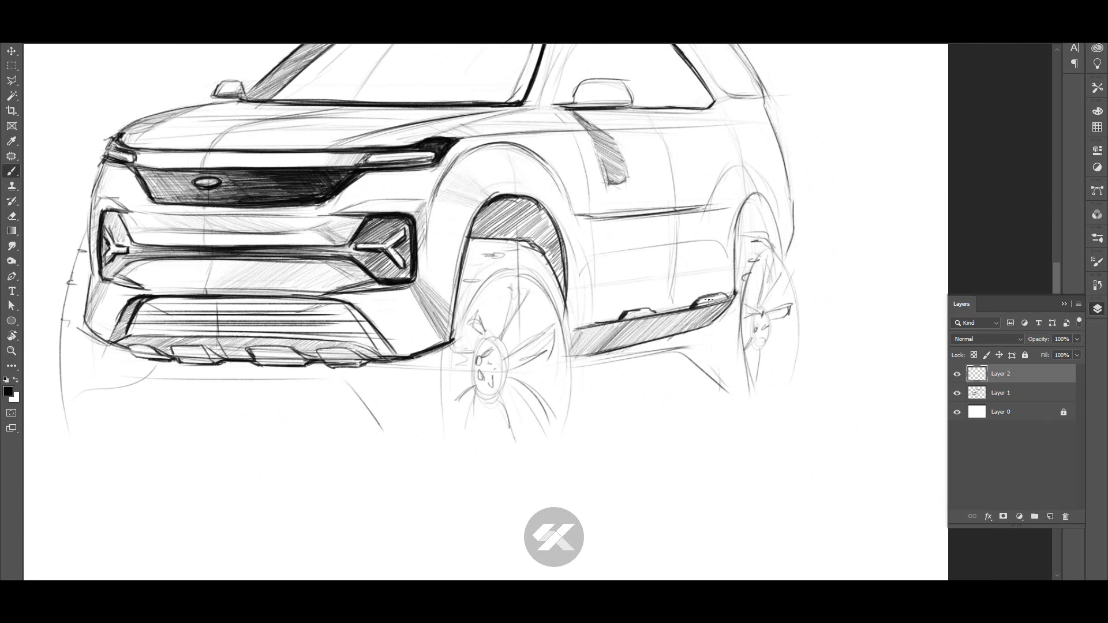
{"action": "mouse_move", "coordinate": [658, 338]}
{"action": "left_mouse_down"}
{"action": "mouse_move", "coordinate": [705, 247]}
{"action": "mouse_move", "coordinate": [665, 270]}
{"action": "mouse_move", "coordinate": [695, 338]}
{"action": "left_mouse_up"}
{"action": "mouse_move", "coordinate": [635, 285]}
{"action": "left_mouse_down"}
{"action": "mouse_move", "coordinate": [670, 280]}
{"action": "mouse_move", "coordinate": [646, 276]}
{"action": "mouse_move", "coordinate": [669, 270]}
{"action": "mouse_move", "coordinate": [690, 347]}
{"action": "left_mouse_up"}
- Hatch the rear wheel arch interior and draw the side window's front edge and door pillar divider
{"action": "key", "text": "ctrl+minus"}
{"action": "key", "text": "z"}
{"action": "left_click_drag", "start_coordinate": [491, 266], "coordinate": [530, 266]}
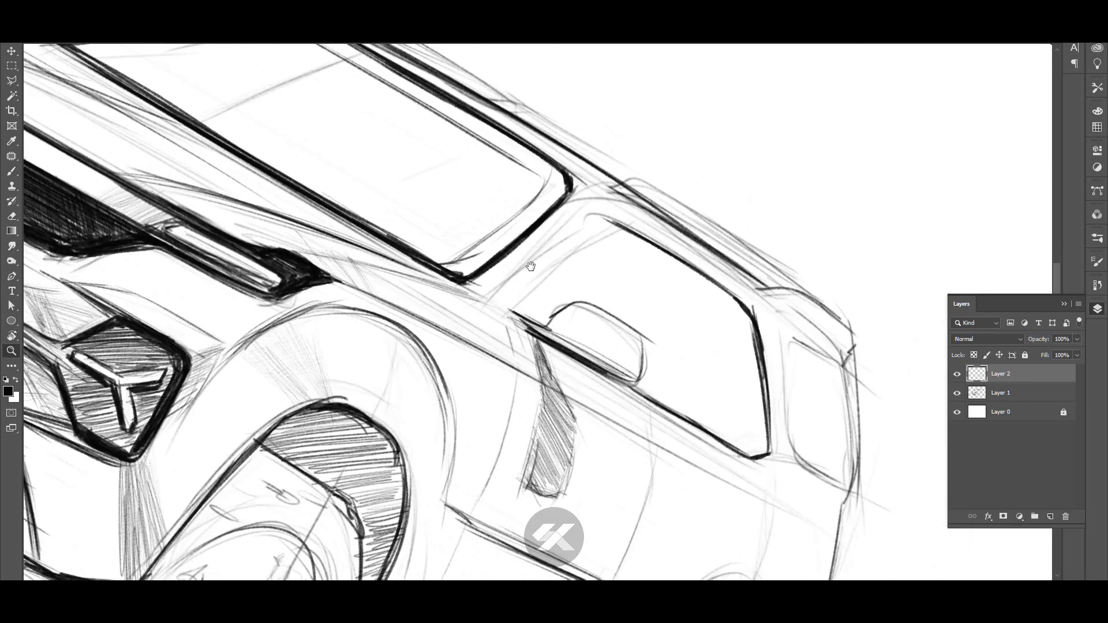
{"action": "key", "text": "ctrl+minus"}
{"action": "key", "text": "ctrl+minus"}
{"action": "key", "text": "ctrl+minus"}
{"action": "key", "text": "ctrl+minus"}
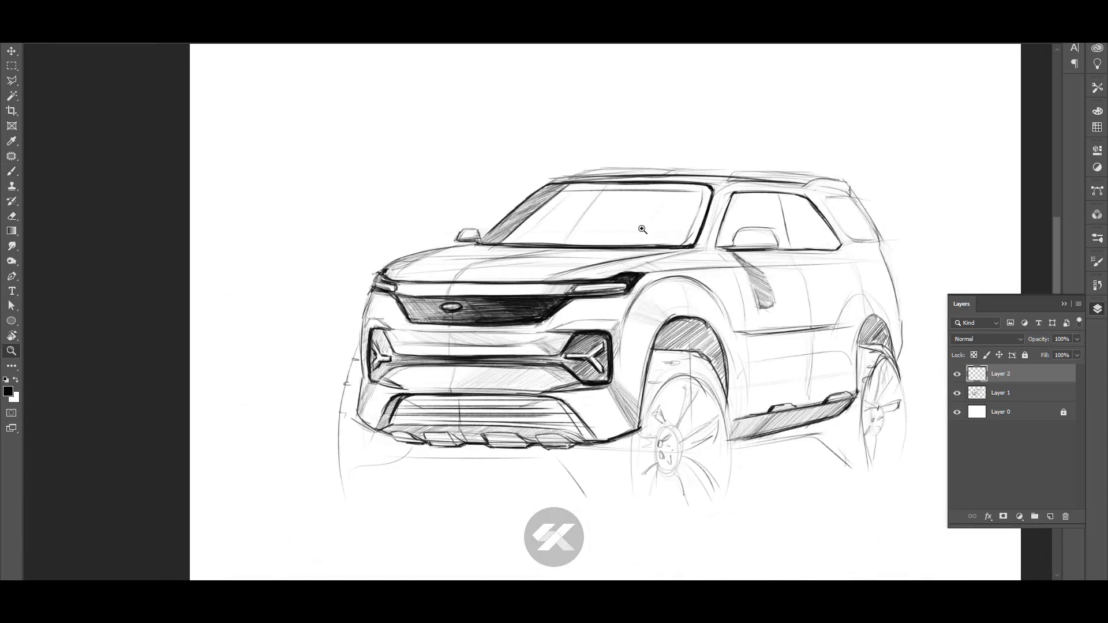
- Draw a long curved reflection outline running across the windshield and the side window
{"action": "key", "text": "b"}
{"action": "left_click_drag", "start_coordinate": [693, 226], "coordinate": [658, 235]}
{"action": "key", "text": "ctrl+minus"}
{"action": "scroll", "coordinate": [821, 265], "scroll_direction": "up", "scroll_amount": 3, "text": "alt"}
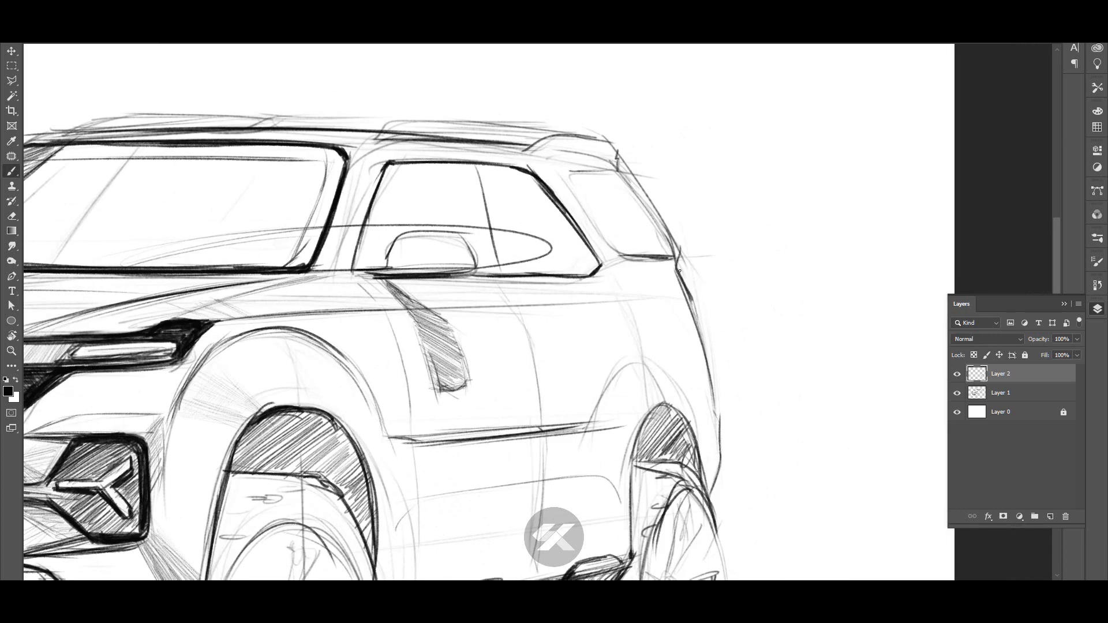
- Darken the rear body edge and outline the rear quarter window with a heavier line
{"action": "mouse_move", "coordinate": [680, 271]}
{"action": "left_mouse_down"}
{"action": "mouse_move", "coordinate": [683, 250]}
{"action": "mouse_move", "coordinate": [716, 421]}
{"action": "left_mouse_up"}
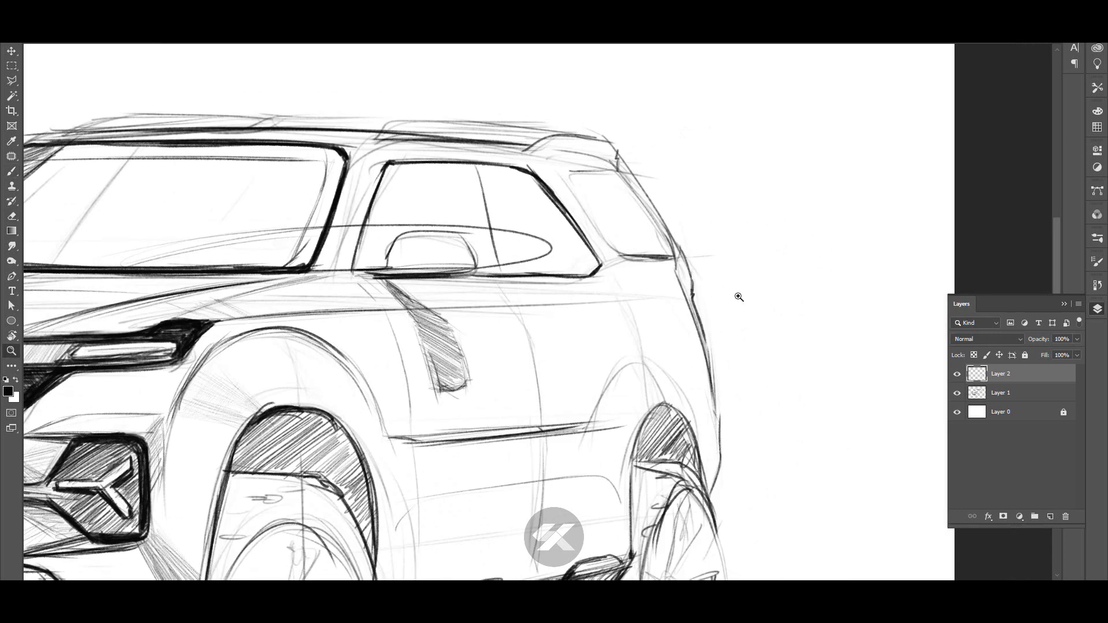
{"action": "scroll", "coordinate": [735, 296], "scroll_direction": "up", "scroll_amount": 1, "text": "alt"}
{"action": "mouse_move", "coordinate": [639, 171]}
{"action": "left_mouse_down"}
{"action": "mouse_move", "coordinate": [712, 166]}
{"action": "mouse_move", "coordinate": [635, 231]}
{"action": "mouse_move", "coordinate": [520, 259]}
{"action": "mouse_move", "coordinate": [554, 271]}
{"action": "left_mouse_up"}
{"action": "left_click_drag", "start_coordinate": [508, 243], "coordinate": [572, 265]}
{"action": "left_click_drag", "start_coordinate": [571, 266], "coordinate": [623, 332]}
{"action": "scroll", "coordinate": [623, 331], "scroll_direction": "down", "scroll_amount": 5}
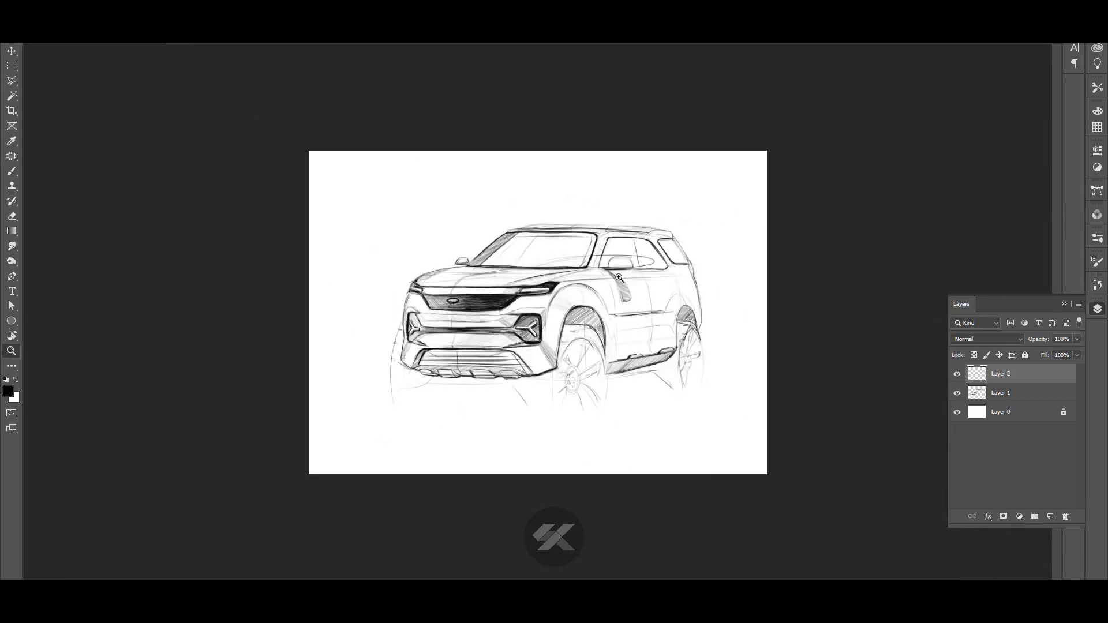
- Hatch the reflection areas in the side window around the mirror and in the windshield's lower near corner
{"action": "scroll", "coordinate": [529, 192], "scroll_direction": "up", "scroll_amount": 5}
{"action": "mouse_move", "coordinate": [540, 187]}
{"action": "left_mouse_down"}
{"action": "mouse_move", "coordinate": [560, 204]}
{"action": "mouse_move", "coordinate": [662, 216]}
{"action": "left_mouse_up"}
{"action": "mouse_move", "coordinate": [576, 192]}
{"action": "left_mouse_down"}
{"action": "mouse_move", "coordinate": [652, 178]}
{"action": "mouse_move", "coordinate": [641, 176]}
{"action": "left_mouse_up"}
{"action": "scroll", "coordinate": [665, 181], "scroll_direction": "down", "scroll_amount": 5}
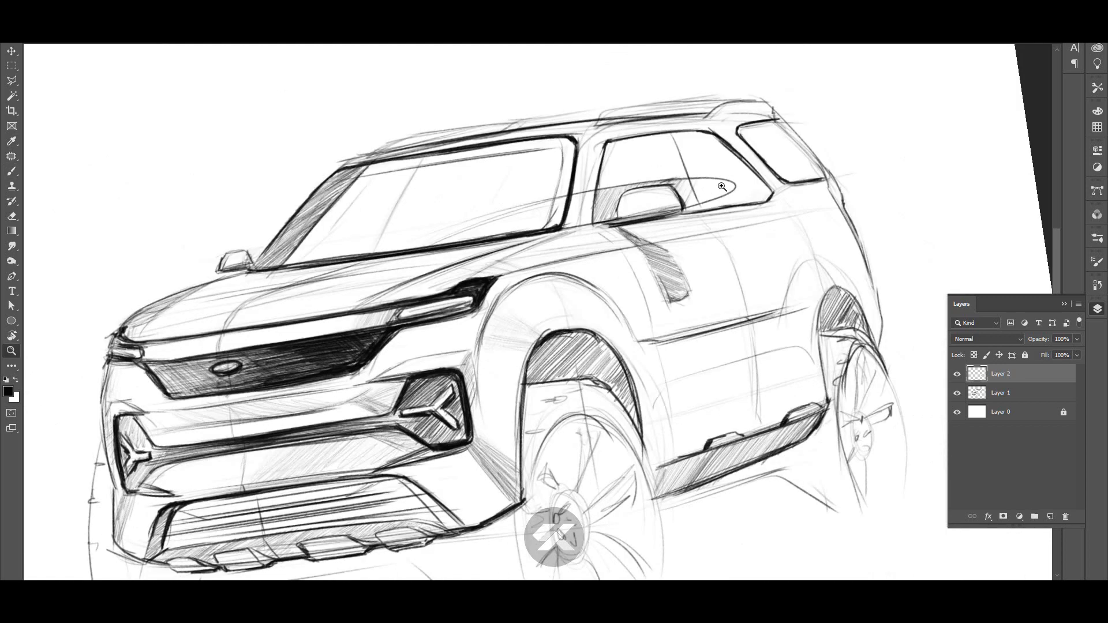
{"action": "scroll", "coordinate": [702, 228], "scroll_direction": "up", "scroll_amount": 4}
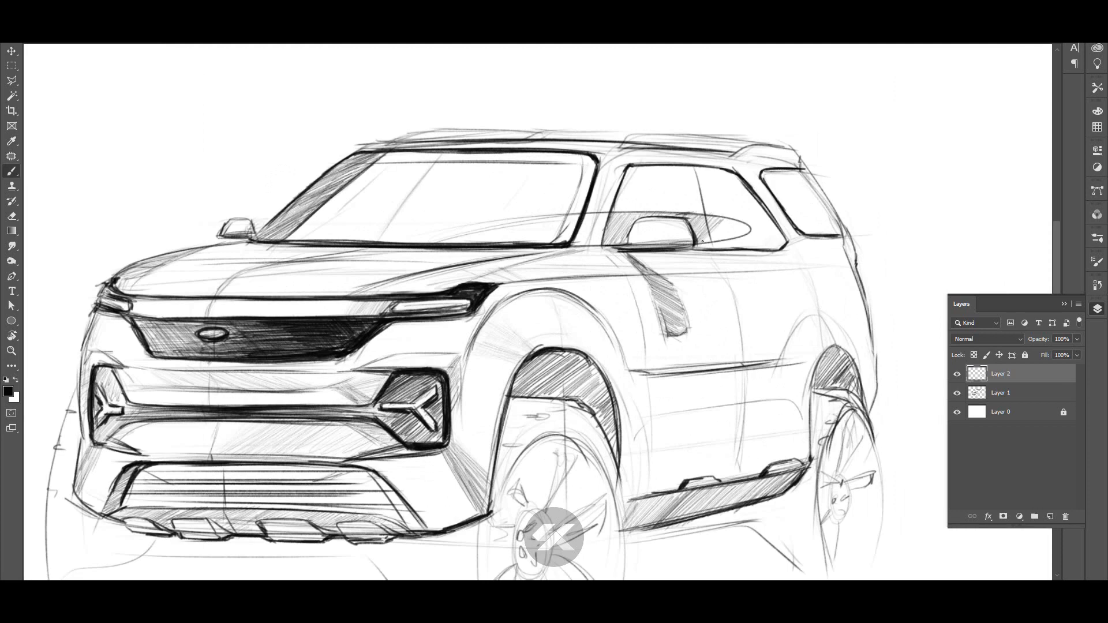
{"action": "left_click_drag", "start_coordinate": [710, 231], "coordinate": [759, 240]}
{"action": "mouse_move", "coordinate": [589, 230]}
{"action": "left_mouse_down"}
{"action": "mouse_move", "coordinate": [544, 252]}
{"action": "mouse_move", "coordinate": [616, 228]}
{"action": "left_mouse_up"}
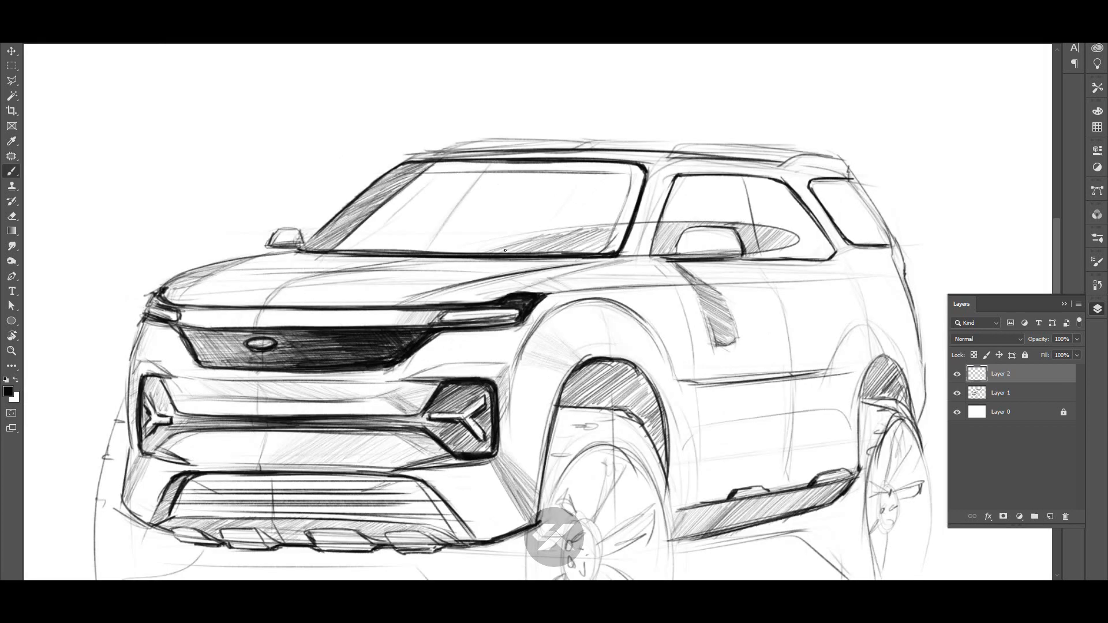
{"action": "left_click_drag", "start_coordinate": [496, 248], "coordinate": [622, 225]}
- Thicken the windshield's top frame line into a black band
{"action": "left_click_drag", "start_coordinate": [425, 163], "coordinate": [599, 168]}
{"action": "mouse_move", "coordinate": [480, 164]}
{"action": "left_mouse_down"}
{"action": "mouse_move", "coordinate": [635, 167]}
{"action": "mouse_move", "coordinate": [627, 193]}
{"action": "left_mouse_up"}
{"action": "key", "text": "r"}
{"action": "mouse_move", "coordinate": [627, 194]}
{"action": "left_mouse_down"}
{"action": "mouse_move", "coordinate": [646, 312]}
{"action": "mouse_move", "coordinate": [693, 286]}
{"action": "left_mouse_up"}
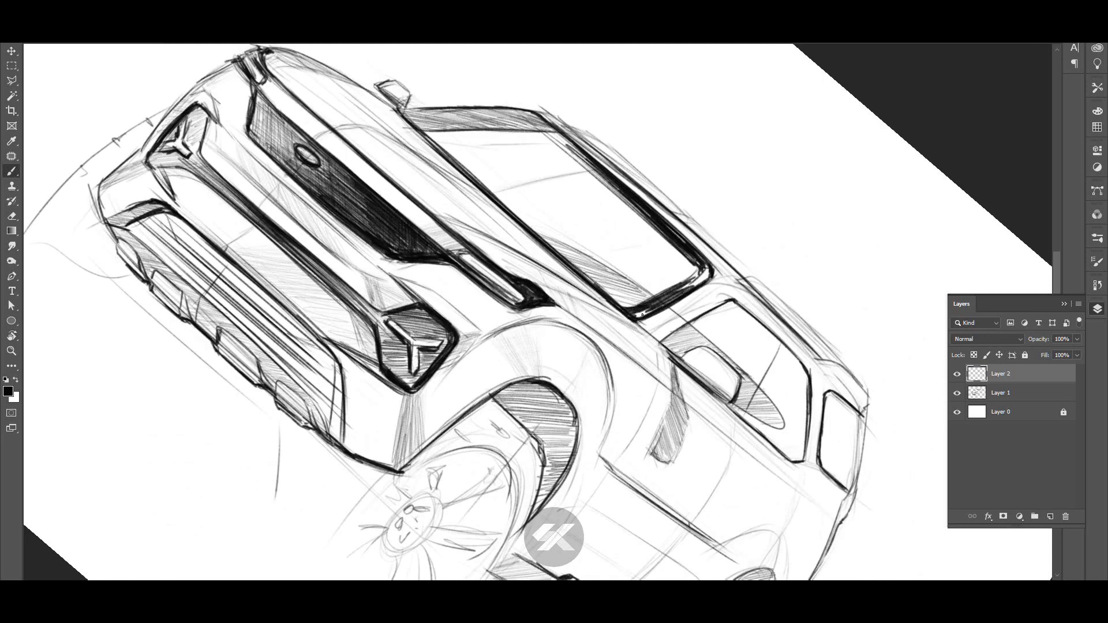
- Thicken the windshield's near pillar edge and upper corner into a solid black band
{"action": "left_click_drag", "start_coordinate": [635, 314], "coordinate": [704, 276]}
{"action": "key", "text": "r"}
{"action": "key", "text": "Escape"}
{"action": "key", "text": "r"}
{"action": "left_click_drag", "start_coordinate": [634, 185], "coordinate": [606, 194]}
{"action": "left_click_drag", "start_coordinate": [440, 173], "coordinate": [577, 135]}
{"action": "left_click_drag", "start_coordinate": [552, 239], "coordinate": [594, 228]}
{"action": "key", "text": "r"}
{"action": "key", "text": "Escape"}
{"action": "key", "text": "ctrl+space"}
{"action": "mouse_move", "coordinate": [683, 231]}
{"action": "left_mouse_down"}
{"action": "mouse_move", "coordinate": [625, 265]}
{"action": "mouse_move", "coordinate": [652, 260]}
{"action": "mouse_move", "coordinate": [670, 225]}
{"action": "left_mouse_up"}
- Thicken the front and top edges of the side window frame
{"action": "key", "text": "r"}
{"action": "left_click_drag", "start_coordinate": [715, 179], "coordinate": [757, 289]}
{"action": "key", "text": "space"}
{"action": "left_click_drag", "start_coordinate": [687, 260], "coordinate": [534, 224]}
{"action": "left_click_drag", "start_coordinate": [475, 290], "coordinate": [530, 233]}
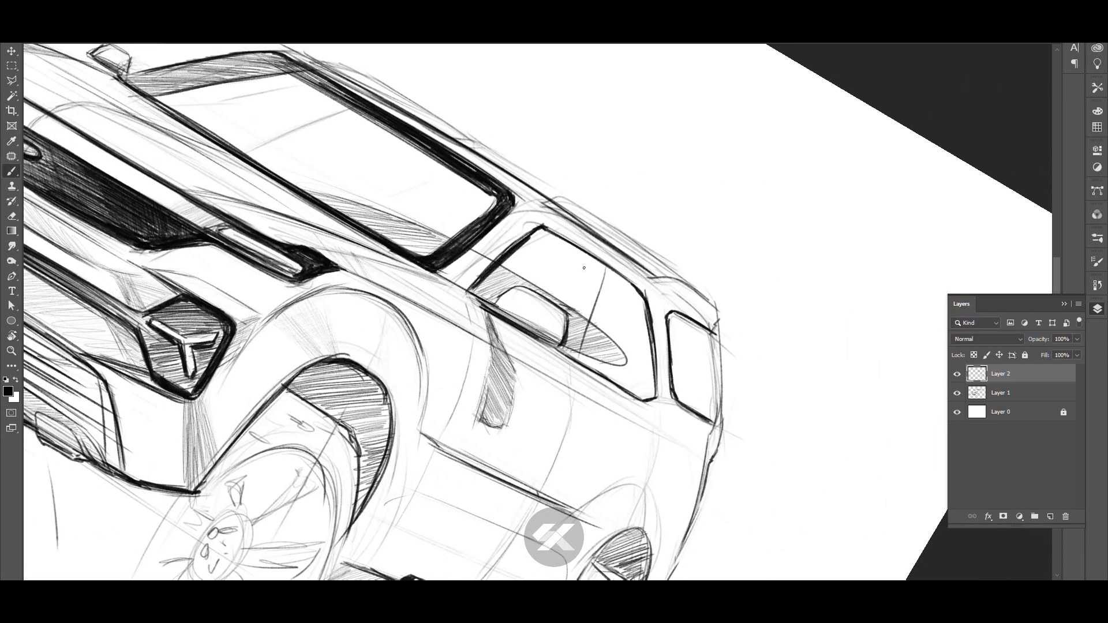
{"action": "key", "text": "r"}
{"action": "mouse_move", "coordinate": [587, 268]}
{"action": "left_mouse_down"}
{"action": "mouse_move", "coordinate": [526, 247]}
{"action": "mouse_move", "coordinate": [563, 216]}
{"action": "left_mouse_up"}
{"action": "key", "text": "ctrl+z"}
{"action": "left_click_drag", "start_coordinate": [471, 268], "coordinate": [557, 217]}
{"action": "left_click_drag", "start_coordinate": [508, 239], "coordinate": [569, 214]}
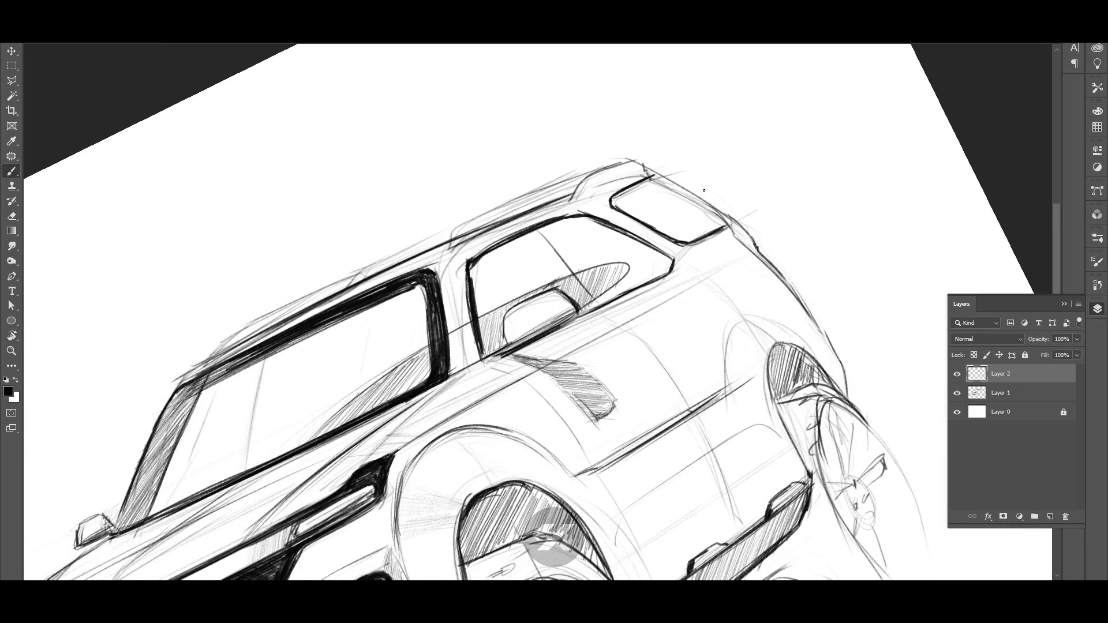
{"action": "left_click_drag", "start_coordinate": [705, 191], "coordinate": [595, 114]}
{"action": "left_click_drag", "start_coordinate": [507, 216], "coordinate": [601, 188]}
- Thicken the bottom and rear edges of the side window frame into a heavy black outline
{"action": "key", "text": "r"}
{"action": "key", "text": "Escape"}
{"action": "mouse_move", "coordinate": [681, 314]}
{"action": "left_mouse_down"}
{"action": "mouse_move", "coordinate": [582, 332]}
{"action": "mouse_move", "coordinate": [460, 333]}
{"action": "left_mouse_up"}
{"action": "left_click_drag", "start_coordinate": [671, 328], "coordinate": [605, 334]}
{"action": "left_click_drag", "start_coordinate": [593, 237], "coordinate": [608, 239]}
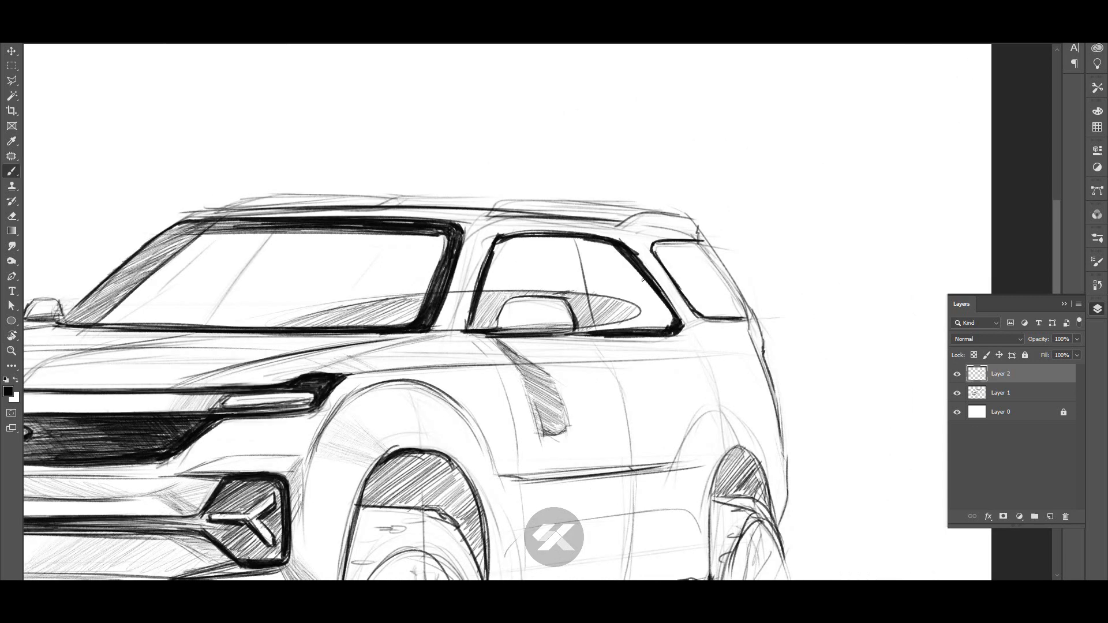
{"action": "left_click_drag", "start_coordinate": [642, 279], "coordinate": [676, 312]}
- Hatch the bonnet surface above the near headlamp and reinforce the line at the windshield's base
{"action": "key", "text": "ctrl+0"}
{"action": "scroll", "coordinate": [717, 272], "scroll_direction": "up", "scroll_amount": 4}
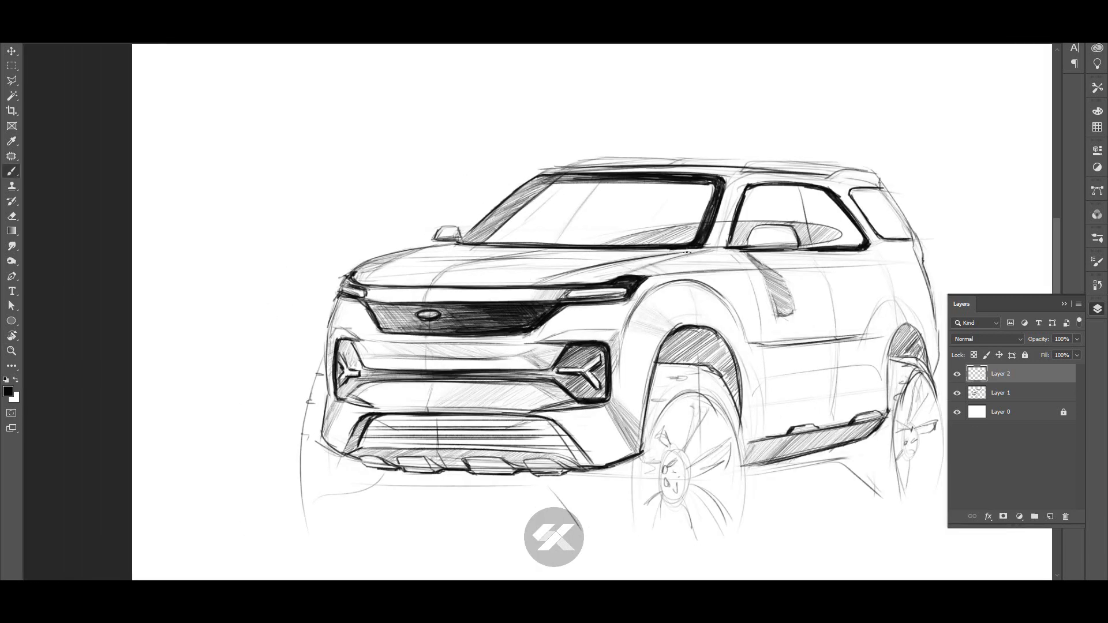
{"action": "left_click_drag", "start_coordinate": [659, 257], "coordinate": [551, 282]}
{"action": "scroll", "coordinate": [519, 266], "scroll_direction": "down", "scroll_amount": 3}
{"action": "scroll", "coordinate": [474, 245], "scroll_direction": "up", "scroll_amount": 2}
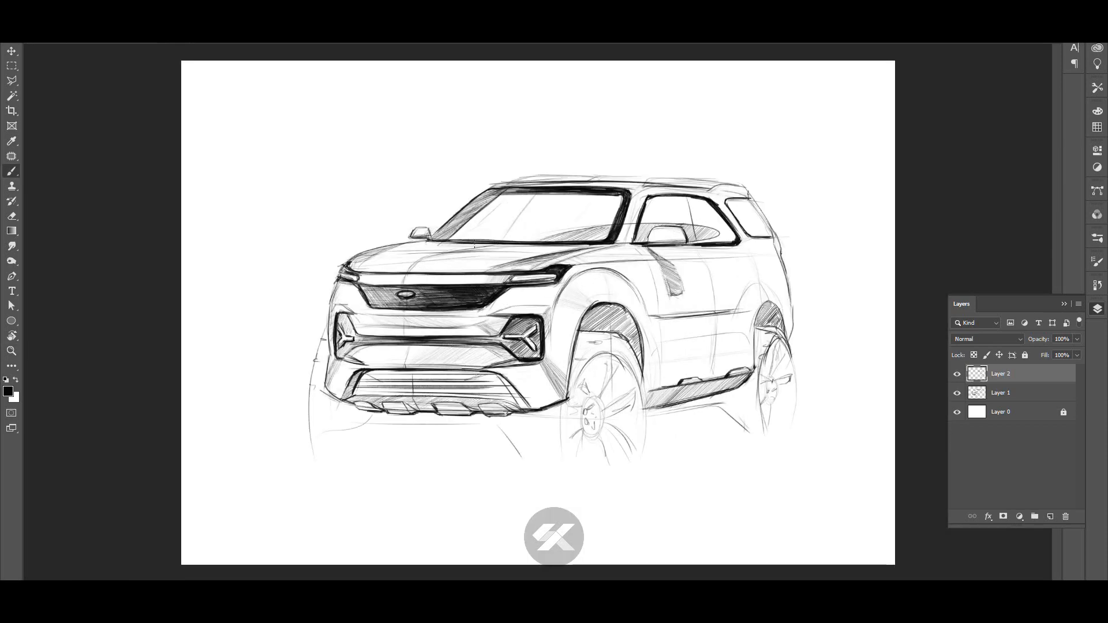
{"action": "left_click_drag", "start_coordinate": [430, 241], "coordinate": [598, 243]}
{"action": "left_click_drag", "start_coordinate": [501, 242], "coordinate": [604, 243]}
- Draw a long shoulder line along the body side below the windows, extending past the rear edge
{"action": "key", "text": "ctrl+space"}
{"action": "left_click_drag", "start_coordinate": [740, 475], "coordinate": [771, 475]}
{"action": "mouse_move", "coordinate": [489, 240]}
{"action": "left_mouse_down"}
{"action": "mouse_move", "coordinate": [571, 191]}
{"action": "mouse_move", "coordinate": [786, 171]}
{"action": "left_mouse_up"}
{"action": "left_click_drag", "start_coordinate": [734, 249], "coordinate": [800, 268]}
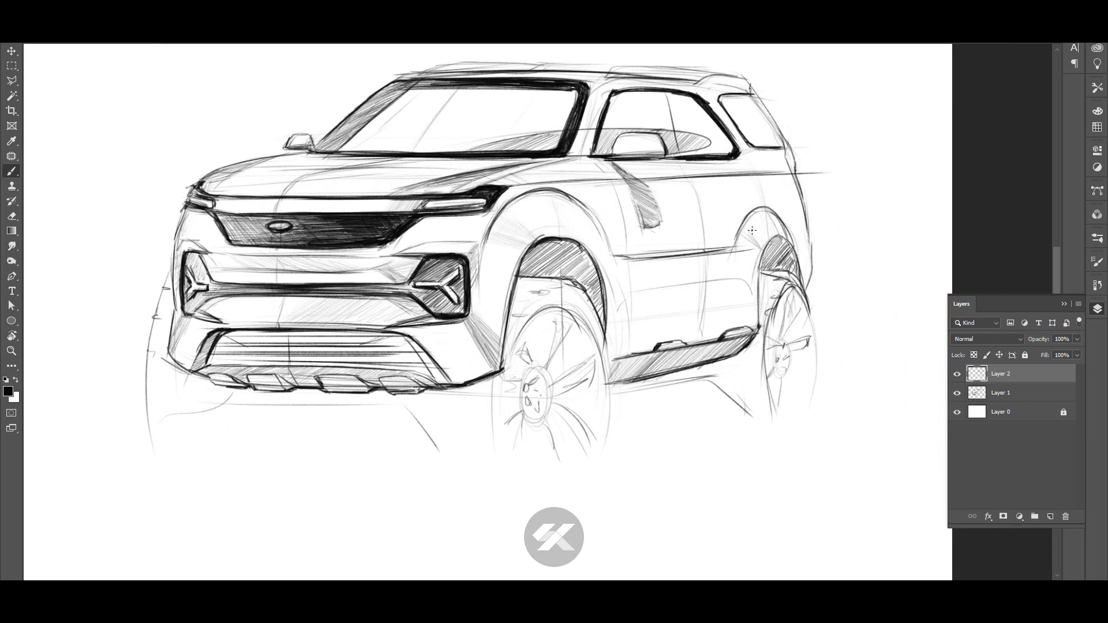
{"action": "key", "text": "ctrl+z"}
- Darken the lower door crease line and add flare lines around the front and rear wheel arches
{"action": "mouse_move", "coordinate": [578, 202]}
{"action": "left_mouse_down"}
{"action": "mouse_move", "coordinate": [609, 270]}
{"action": "mouse_move", "coordinate": [716, 252]}
{"action": "left_mouse_up"}
{"action": "mouse_move", "coordinate": [606, 259]}
{"action": "left_mouse_down"}
{"action": "mouse_move", "coordinate": [747, 241]}
{"action": "mouse_move", "coordinate": [691, 289]}
{"action": "left_mouse_up"}
{"action": "left_click_drag", "start_coordinate": [606, 257], "coordinate": [622, 257]}
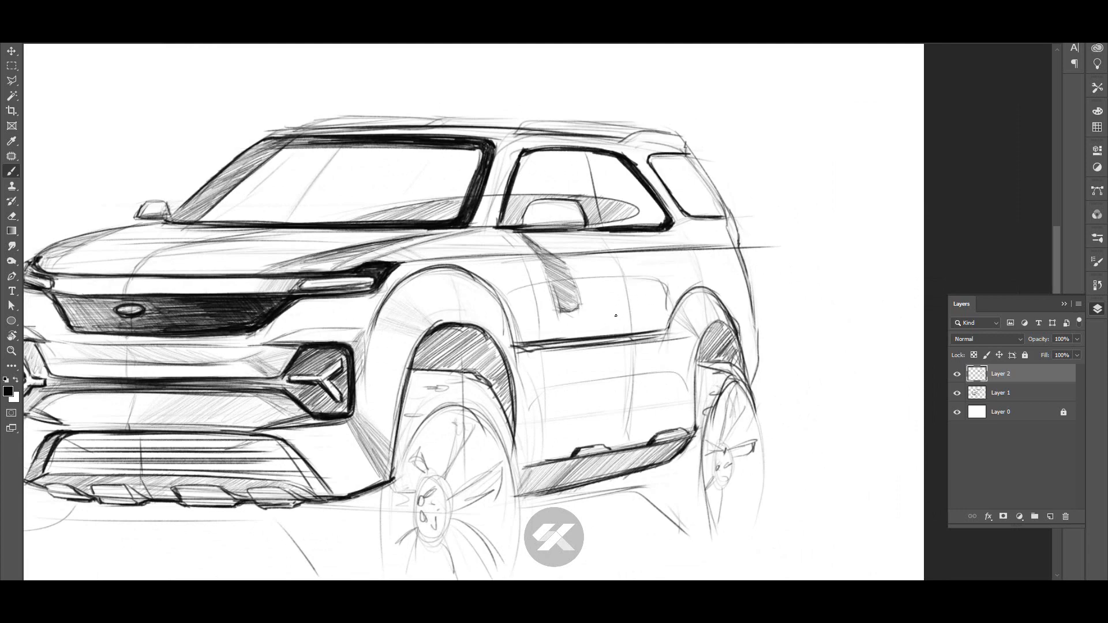
{"action": "mouse_move", "coordinate": [494, 300]}
{"action": "left_mouse_down"}
{"action": "mouse_move", "coordinate": [617, 251]}
{"action": "mouse_move", "coordinate": [501, 269]}
{"action": "left_mouse_up"}
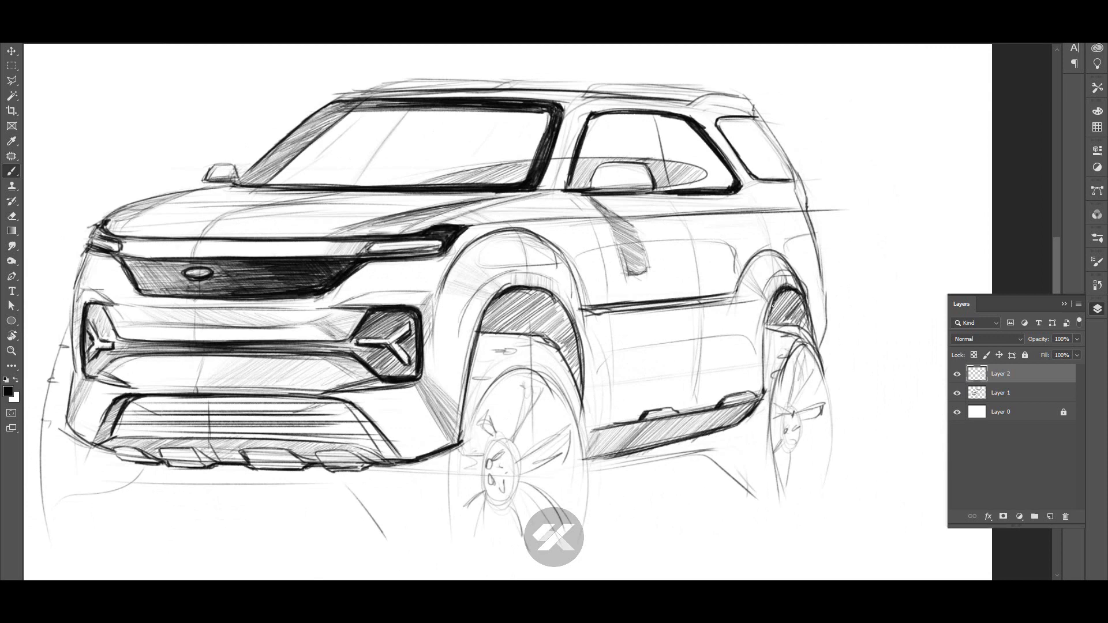
- Darken the upper outer curve of the far front tyre beside the bumper
{"action": "scroll", "coordinate": [509, 304], "scroll_direction": "down", "scroll_amount": 3}
{"action": "scroll", "coordinate": [508, 304], "scroll_direction": "up", "scroll_amount": 2}
{"action": "key", "text": "z"}
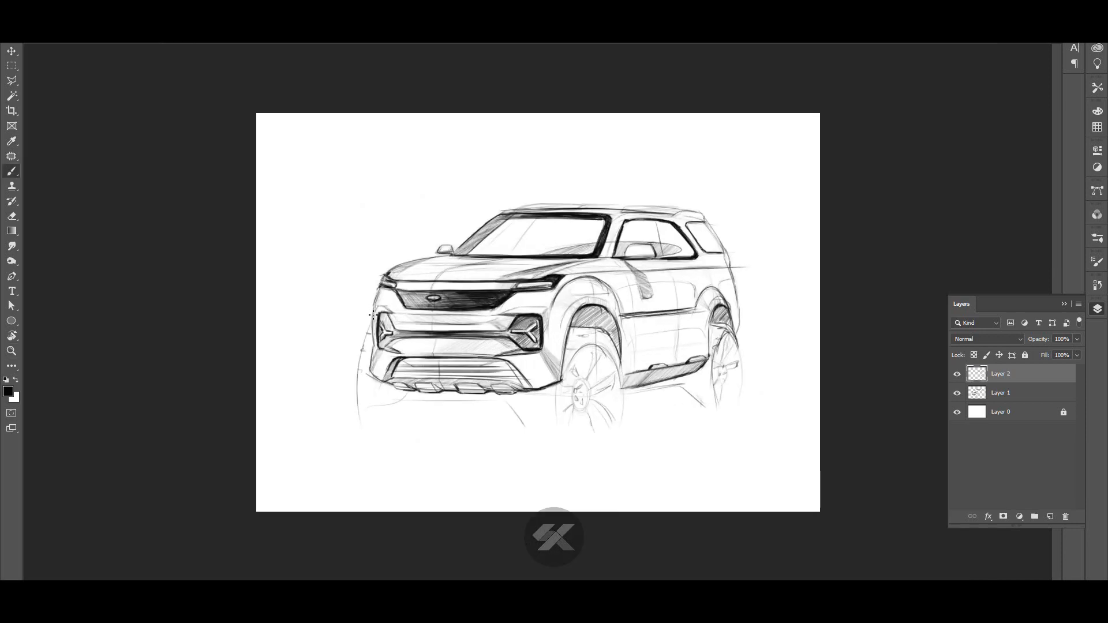
{"action": "left_click", "coordinate": [388, 296]}
{"action": "key", "text": "r"}
{"action": "left_click_drag", "start_coordinate": [388, 296], "coordinate": [390, 282]}
{"action": "key", "text": "b"}
{"action": "left_click_drag", "start_coordinate": [268, 342], "coordinate": [292, 287]}
{"action": "left_click_drag", "start_coordinate": [271, 343], "coordinate": [283, 299]}
{"action": "key", "text": "Escape"}
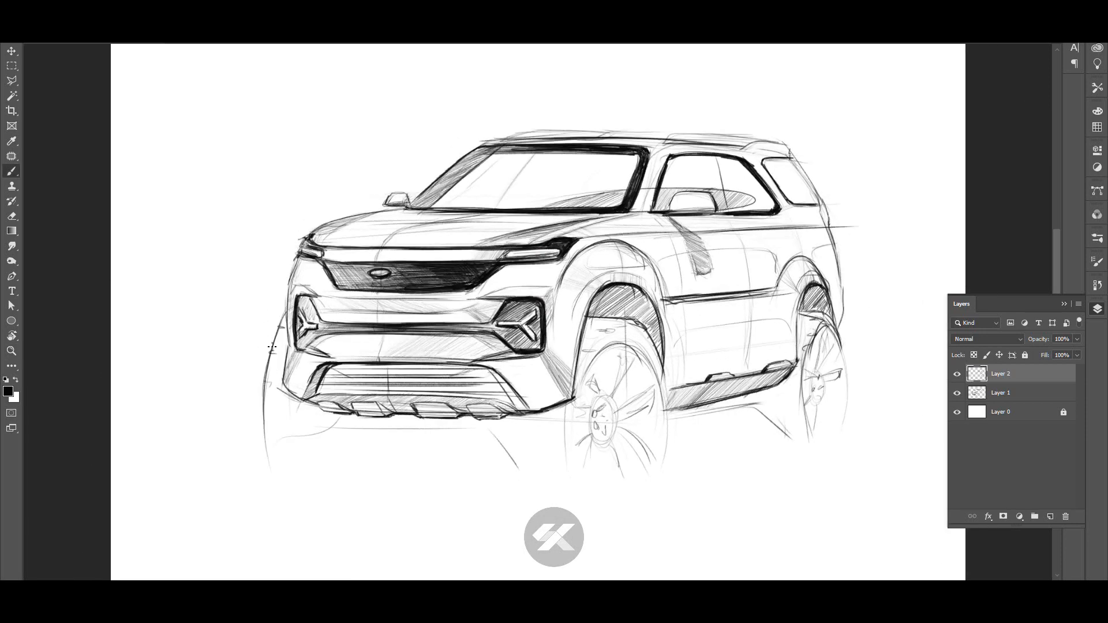
- Draw ground shadow lines below the front bumper and darken the spokes and hub of the near front wheel
{"action": "left_click_drag", "start_coordinate": [282, 437], "coordinate": [505, 427]}
{"action": "left_click_drag", "start_coordinate": [495, 436], "coordinate": [522, 466]}
{"action": "left_click_drag", "start_coordinate": [618, 413], "coordinate": [652, 390]}
{"action": "left_click_drag", "start_coordinate": [615, 429], "coordinate": [647, 459]}
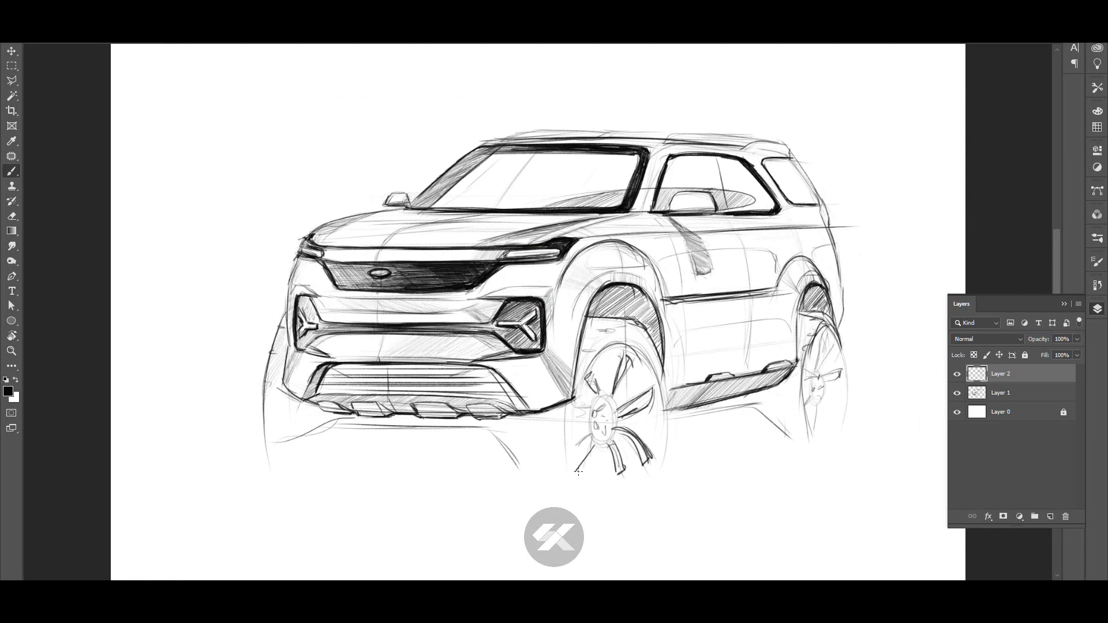
{"action": "left_click_drag", "start_coordinate": [579, 473], "coordinate": [595, 446]}
{"action": "left_click_drag", "start_coordinate": [598, 398], "coordinate": [594, 407]}
{"action": "key", "text": "ctrl+z"}
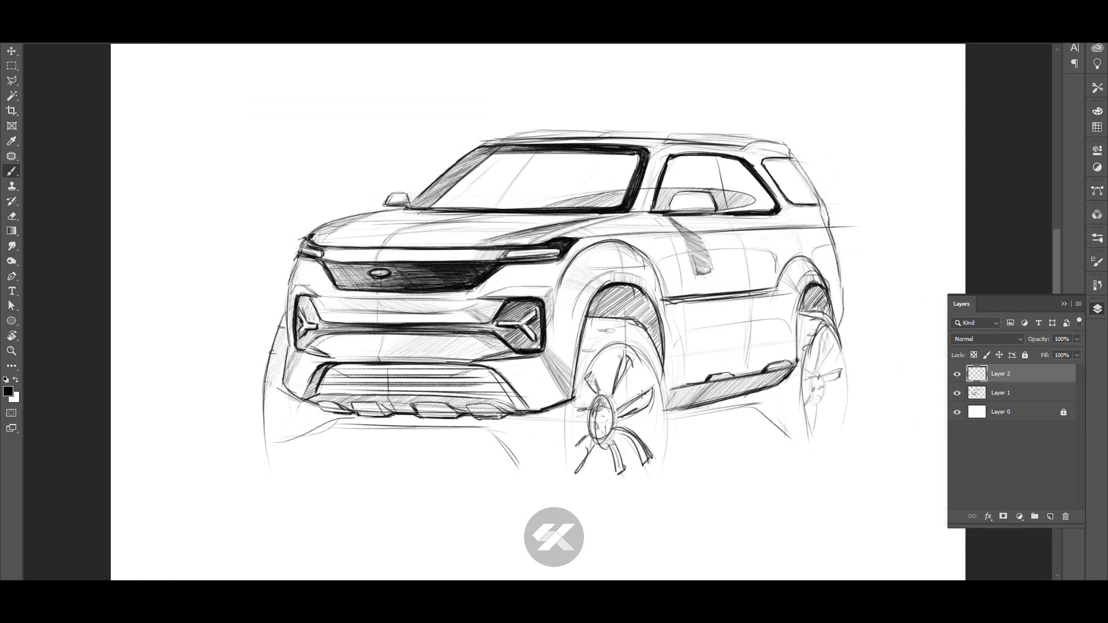
- Outline the ground shadow beneath the front bumper and add short ground lines beside the wheels
{"action": "left_click_drag", "start_coordinate": [661, 382], "coordinate": [565, 357]}
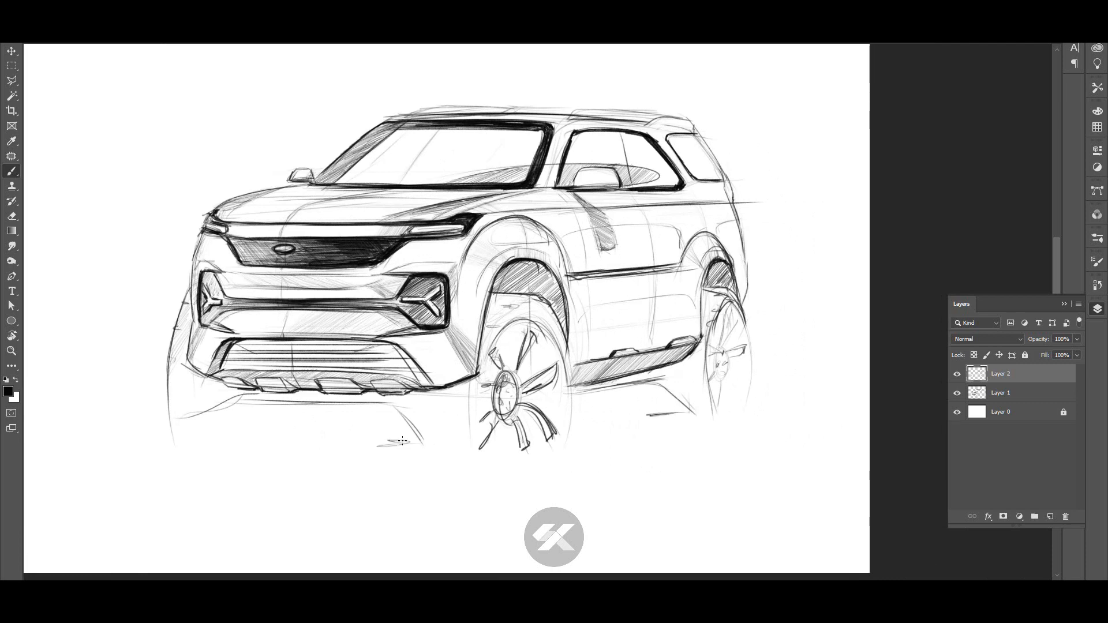
{"action": "key", "text": "ctrl+z"}
{"action": "left_click_drag", "start_coordinate": [291, 449], "coordinate": [422, 448]}
{"action": "left_click_drag", "start_coordinate": [125, 439], "coordinate": [300, 448]}
{"action": "left_click_drag", "start_coordinate": [278, 254], "coordinate": [447, 243]}
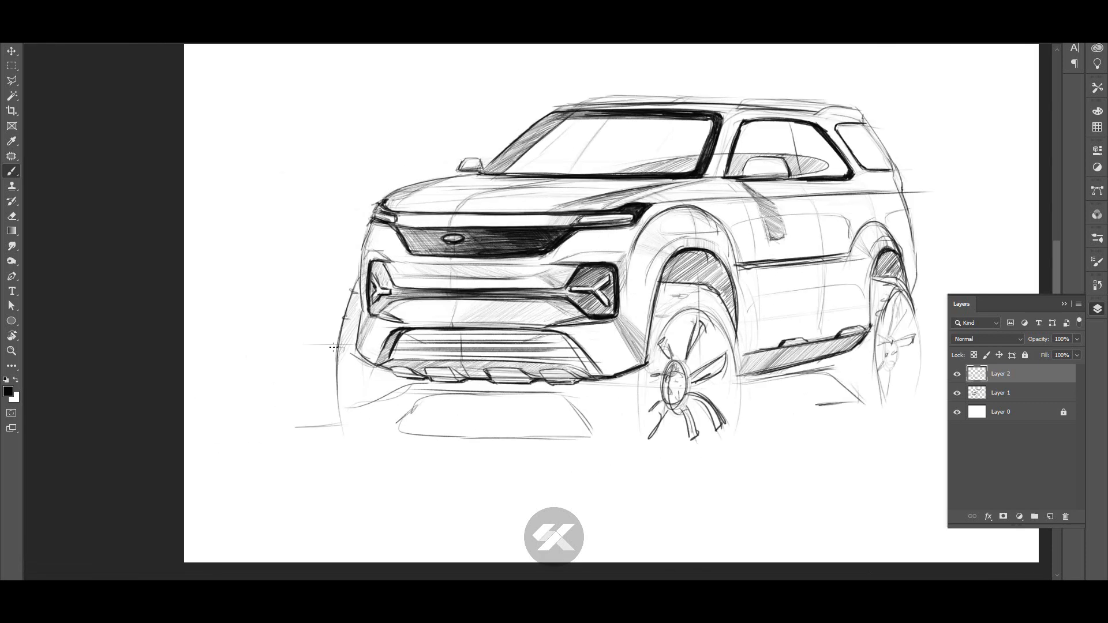
{"action": "left_click_drag", "start_coordinate": [636, 374], "coordinate": [717, 371]}
{"action": "left_click_drag", "start_coordinate": [717, 371], "coordinate": [560, 358]}
- Draw curved contour lines on the lower doors between the wheel arches
{"action": "left_click_drag", "start_coordinate": [581, 307], "coordinate": [714, 282]}
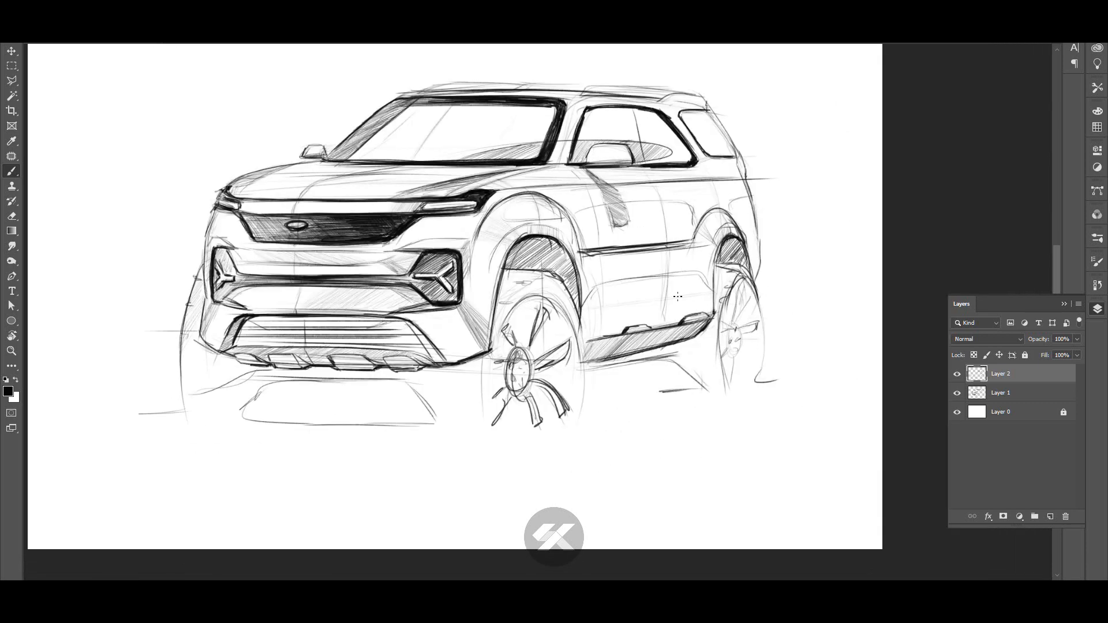
{"action": "mouse_move", "coordinate": [591, 310]}
{"action": "left_mouse_down"}
{"action": "mouse_move", "coordinate": [713, 285]}
{"action": "mouse_move", "coordinate": [673, 274]}
{"action": "left_mouse_up"}
{"action": "scroll", "coordinate": [635, 289], "scroll_direction": "up", "scroll_amount": 1}
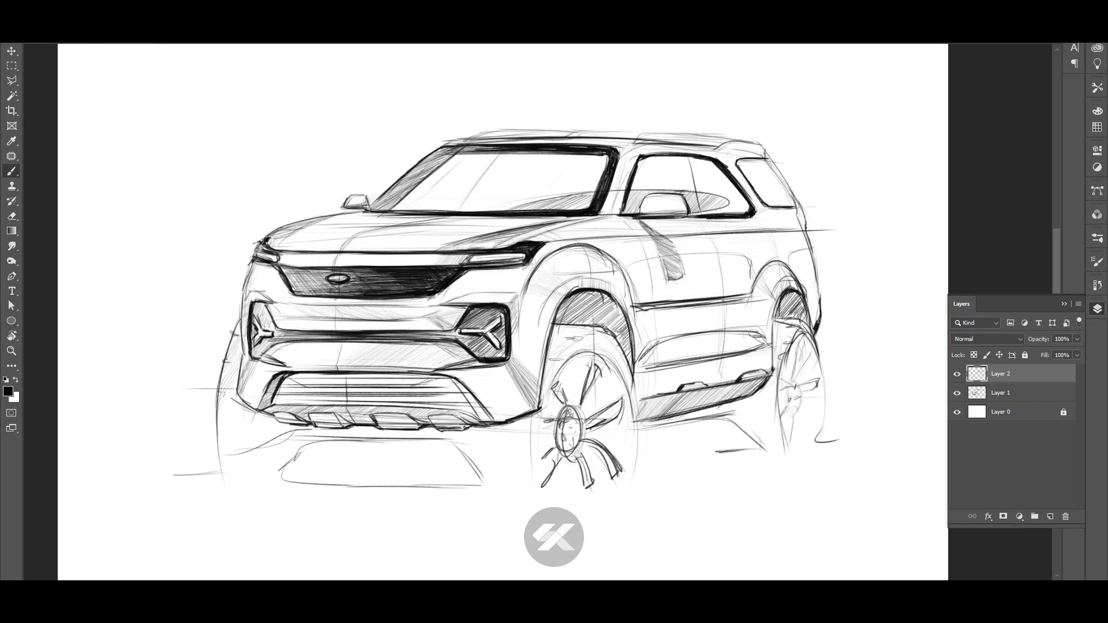
- Fill the lower bumper intake with dense dark strokes along its length
{"action": "scroll", "coordinate": [538, 359], "scroll_direction": "down", "scroll_amount": 2}
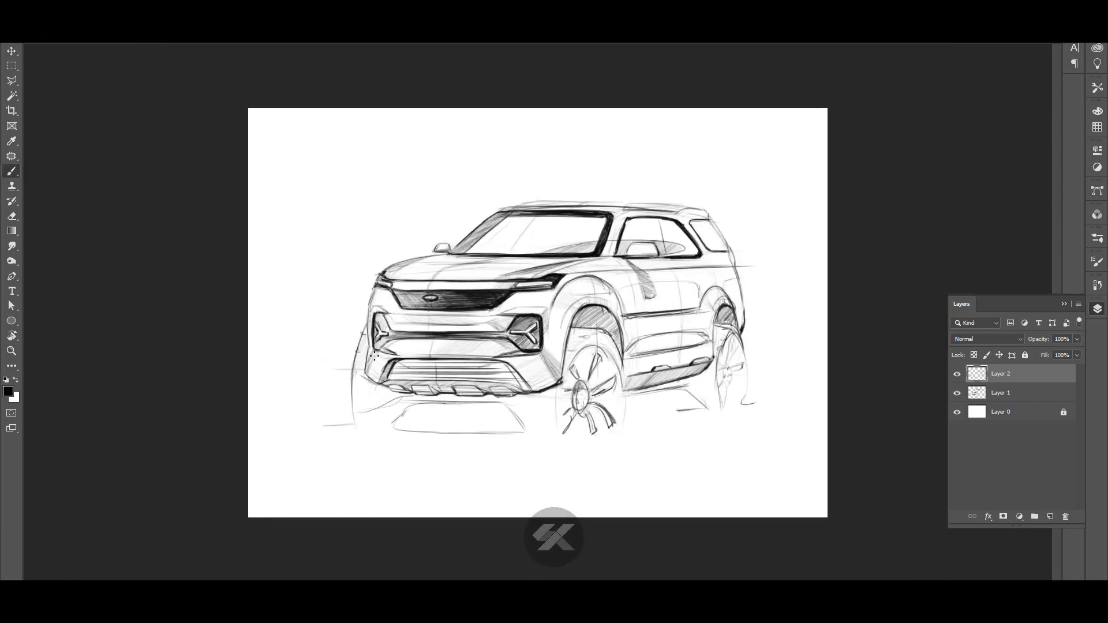
{"action": "scroll", "coordinate": [410, 405], "scroll_direction": "down", "scroll_amount": 1}
{"action": "scroll", "coordinate": [410, 405], "scroll_direction": "up", "scroll_amount": 4}
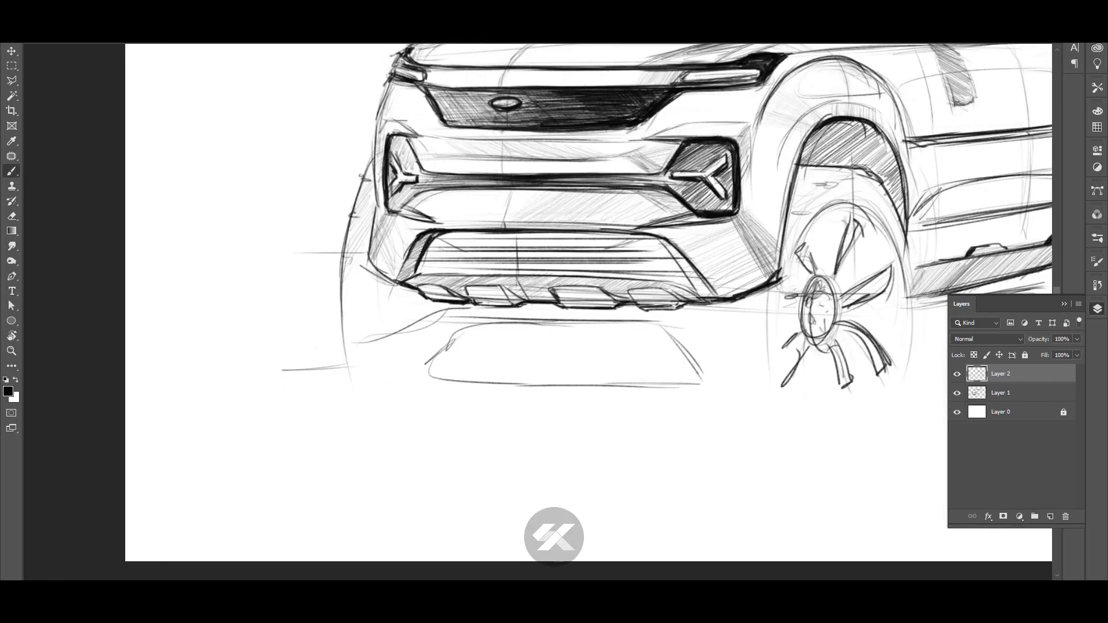
{"action": "left_click_drag", "start_coordinate": [553, 313], "coordinate": [735, 295]}
{"action": "scroll", "coordinate": [734, 296], "scroll_direction": "down", "scroll_amount": 4}
{"action": "key", "text": "r"}
{"action": "mouse_move", "coordinate": [635, 312]}
{"action": "left_mouse_down"}
{"action": "mouse_move", "coordinate": [478, 325]}
{"action": "mouse_move", "coordinate": [663, 232]}
{"action": "mouse_move", "coordinate": [652, 240]}
{"action": "left_mouse_up"}
{"action": "scroll", "coordinate": [478, 322], "scroll_direction": "up", "scroll_amount": 4}
{"action": "key", "text": "b"}
{"action": "mouse_move", "coordinate": [381, 329]}
{"action": "left_mouse_down"}
{"action": "mouse_move", "coordinate": [626, 275]}
{"action": "mouse_move", "coordinate": [722, 283]}
{"action": "left_mouse_up"}
{"action": "left_click_drag", "start_coordinate": [589, 320], "coordinate": [727, 272]}
{"action": "mouse_move", "coordinate": [369, 355]}
{"action": "left_mouse_down"}
{"action": "mouse_move", "coordinate": [710, 292]}
{"action": "mouse_move", "coordinate": [667, 285]}
{"action": "left_mouse_up"}
{"action": "mouse_move", "coordinate": [369, 312]}
{"action": "left_mouse_down"}
{"action": "mouse_move", "coordinate": [275, 351]}
{"action": "mouse_move", "coordinate": [404, 323]}
{"action": "left_mouse_up"}
{"action": "mouse_move", "coordinate": [266, 375]}
{"action": "left_mouse_down"}
{"action": "mouse_move", "coordinate": [416, 338]}
{"action": "mouse_move", "coordinate": [554, 335]}
{"action": "left_mouse_up"}
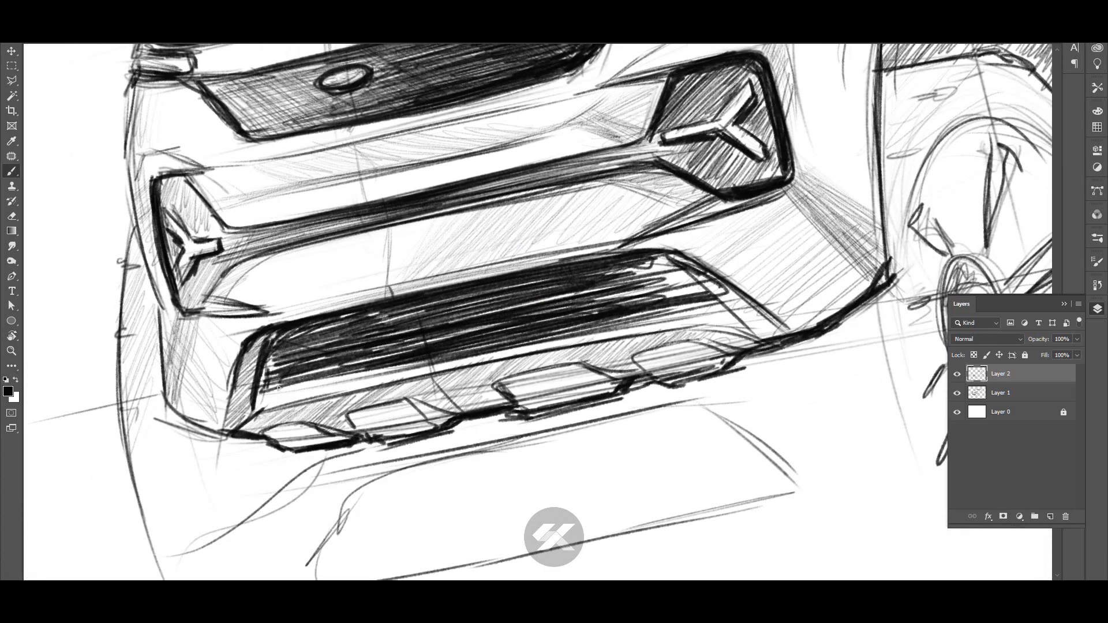
- Darken the upper edge and both slanted ends of the lower bumper intake
{"action": "mouse_move", "coordinate": [387, 352]}
{"action": "left_mouse_down"}
{"action": "mouse_move", "coordinate": [267, 374]}
{"action": "mouse_move", "coordinate": [329, 319]}
{"action": "left_mouse_up"}
{"action": "left_click_drag", "start_coordinate": [289, 341], "coordinate": [528, 280]}
{"action": "left_click_drag", "start_coordinate": [620, 285], "coordinate": [721, 263]}
{"action": "left_click_drag", "start_coordinate": [664, 309], "coordinate": [730, 267]}
- Draw the roof rail outline above the side windows towards the rear of the roof
{"action": "key", "text": "z"}
{"action": "scroll", "coordinate": [487, 149], "scroll_direction": "down", "scroll_amount": 4}
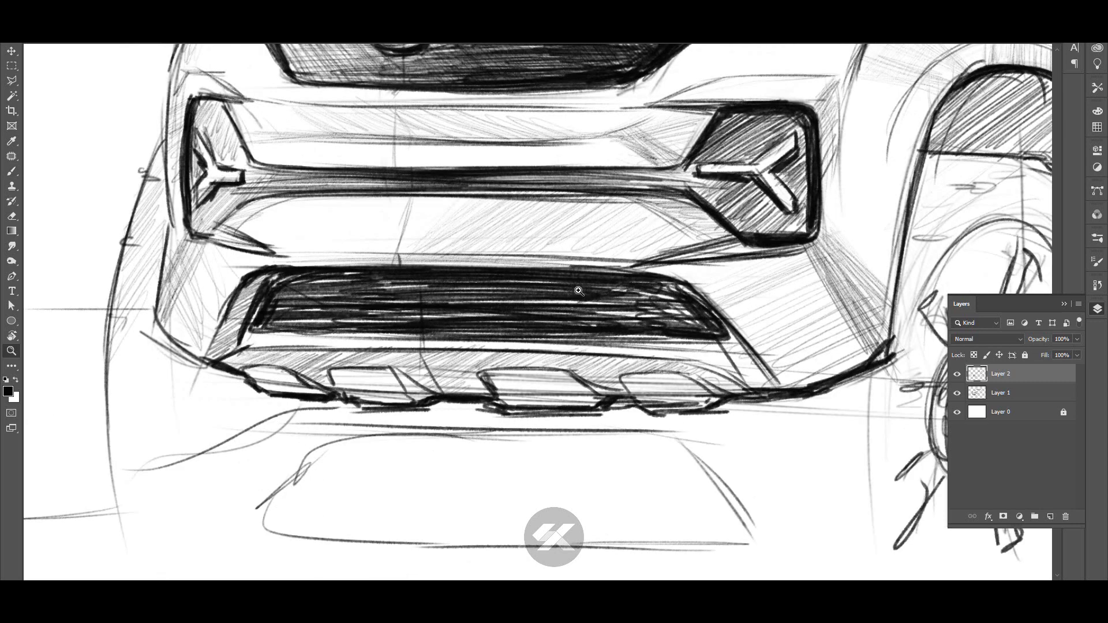
{"action": "scroll", "coordinate": [488, 162], "scroll_direction": "down", "scroll_amount": 6}
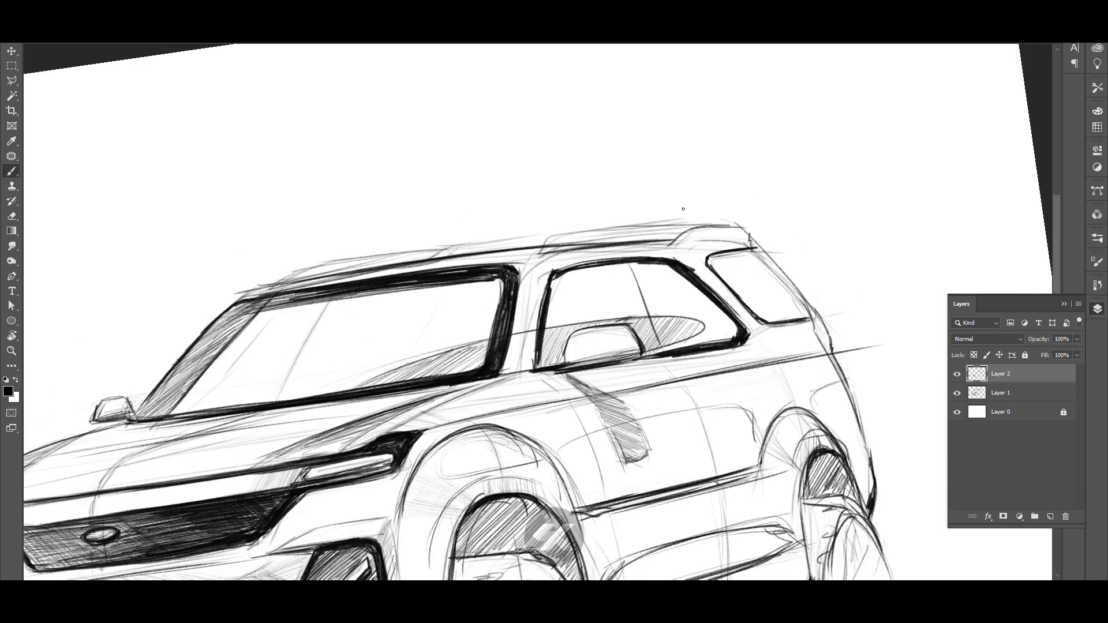
{"action": "mouse_move", "coordinate": [551, 248]}
{"action": "left_mouse_down"}
{"action": "mouse_move", "coordinate": [687, 234]}
{"action": "mouse_move", "coordinate": [555, 238]}
{"action": "mouse_move", "coordinate": [693, 224]}
{"action": "mouse_move", "coordinate": [680, 226]}
{"action": "left_mouse_up"}
{"action": "left_click_drag", "start_coordinate": [679, 232], "coordinate": [733, 223]}
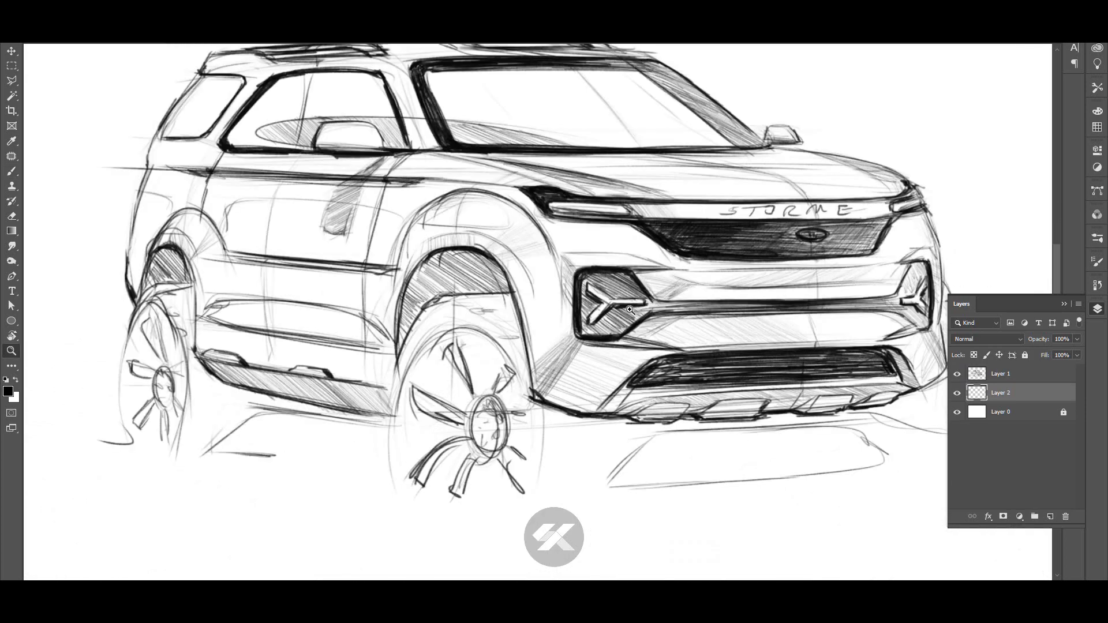
- Set the brush colour to grey a4a4a4 and shade the windshield and side windows
{"action": "key", "text": "ctrl+0"}
{"action": "key", "text": "b"}
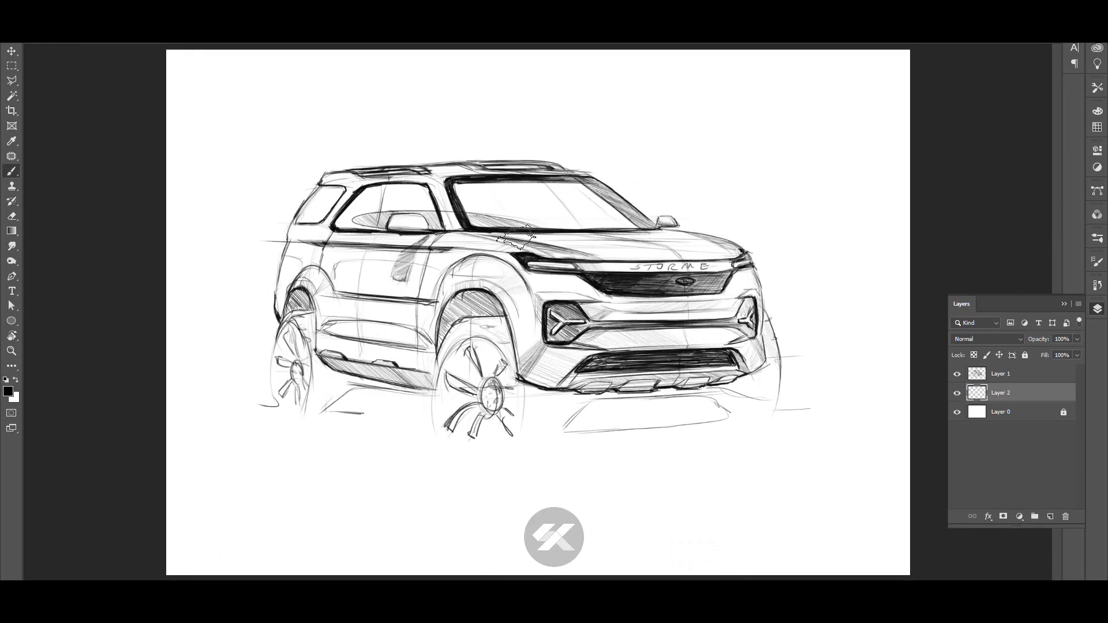
{"action": "left_click", "coordinate": [282, 312], "text": "alt"}
{"action": "left_click", "coordinate": [8, 392]}
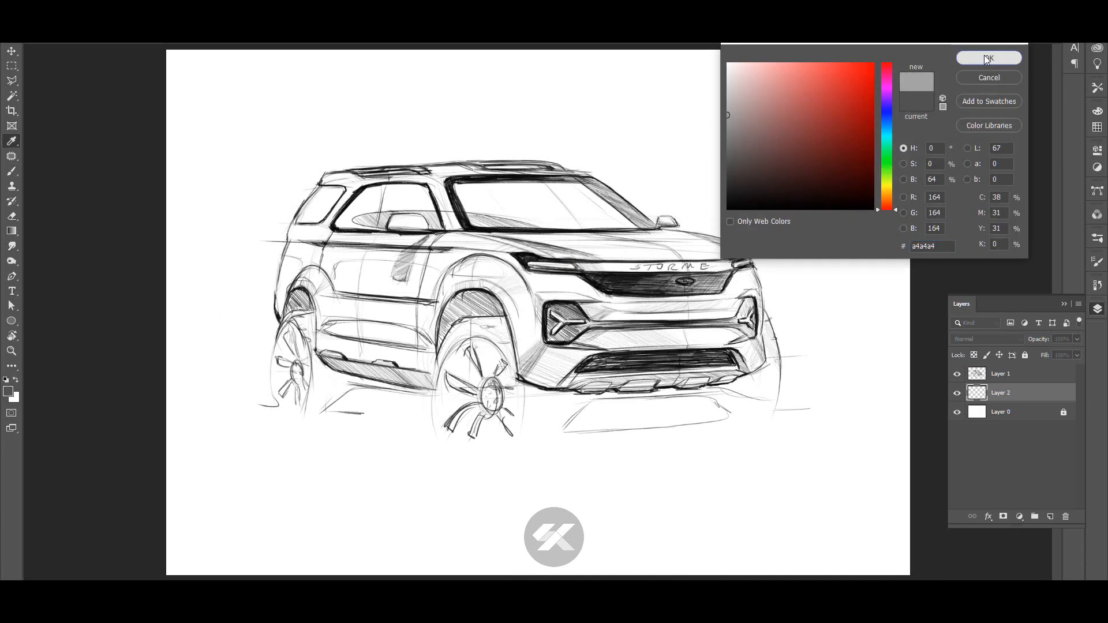
{"action": "left_click", "coordinate": [988, 58]}
{"action": "key", "text": "b"}
{"action": "mouse_move", "coordinate": [482, 190]}
{"action": "left_mouse_down"}
{"action": "mouse_move", "coordinate": [465, 222]}
{"action": "mouse_move", "coordinate": [635, 222]}
{"action": "mouse_move", "coordinate": [470, 203]}
{"action": "mouse_move", "coordinate": [612, 210]}
{"action": "mouse_move", "coordinate": [635, 225]}
{"action": "mouse_move", "coordinate": [594, 190]}
{"action": "left_mouse_up"}
{"action": "mouse_move", "coordinate": [369, 199]}
{"action": "left_mouse_down"}
{"action": "mouse_move", "coordinate": [425, 207]}
{"action": "mouse_move", "coordinate": [314, 207]}
{"action": "left_mouse_up"}
- Shade the underbody beside the rear wheel, the near front wheel arch and the mirror's shadow on the door in grey
{"action": "mouse_move", "coordinate": [303, 323]}
{"action": "left_mouse_down"}
{"action": "mouse_move", "coordinate": [325, 406]}
{"action": "mouse_move", "coordinate": [347, 399]}
{"action": "left_mouse_up"}
{"action": "mouse_move", "coordinate": [441, 326]}
{"action": "left_mouse_down"}
{"action": "mouse_move", "coordinate": [465, 358]}
{"action": "mouse_move", "coordinate": [502, 335]}
{"action": "left_mouse_up"}
{"action": "left_click_drag", "start_coordinate": [479, 323], "coordinate": [514, 376]}
{"action": "left_click_drag", "start_coordinate": [444, 295], "coordinate": [493, 341]}
{"action": "mouse_move", "coordinate": [439, 300]}
{"action": "left_mouse_down"}
{"action": "mouse_move", "coordinate": [508, 312]}
{"action": "mouse_move", "coordinate": [502, 341]}
{"action": "left_mouse_up"}
{"action": "left_click_drag", "start_coordinate": [398, 277], "coordinate": [434, 233]}
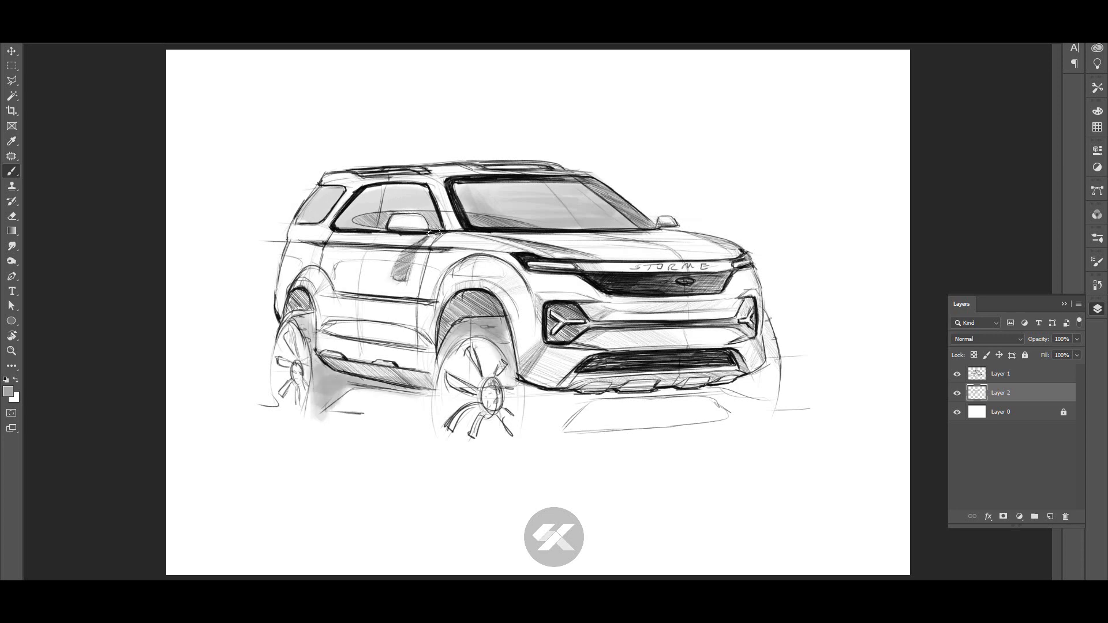
- Shade the ground below the front bumper, the far front tyre, the sill and the windshield area in grey
{"action": "mouse_move", "coordinate": [549, 361]}
{"action": "left_mouse_down"}
{"action": "mouse_move", "coordinate": [526, 394]}
{"action": "mouse_move", "coordinate": [597, 383]}
{"action": "mouse_move", "coordinate": [556, 425]}
{"action": "mouse_move", "coordinate": [751, 386]}
{"action": "mouse_move", "coordinate": [765, 404]}
{"action": "mouse_move", "coordinate": [773, 369]}
{"action": "mouse_move", "coordinate": [777, 398]}
{"action": "left_mouse_up"}
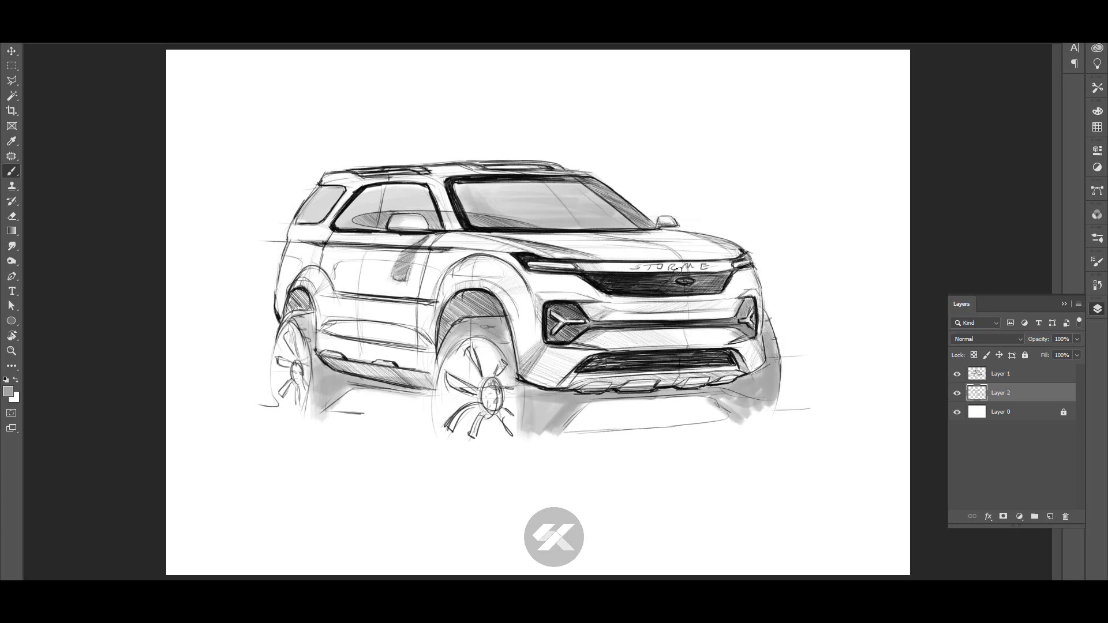
{"action": "mouse_move", "coordinate": [678, 269]}
{"action": "left_mouse_down"}
{"action": "mouse_move", "coordinate": [450, 320]}
{"action": "mouse_move", "coordinate": [347, 369]}
{"action": "mouse_move", "coordinate": [436, 375]}
{"action": "left_mouse_up"}
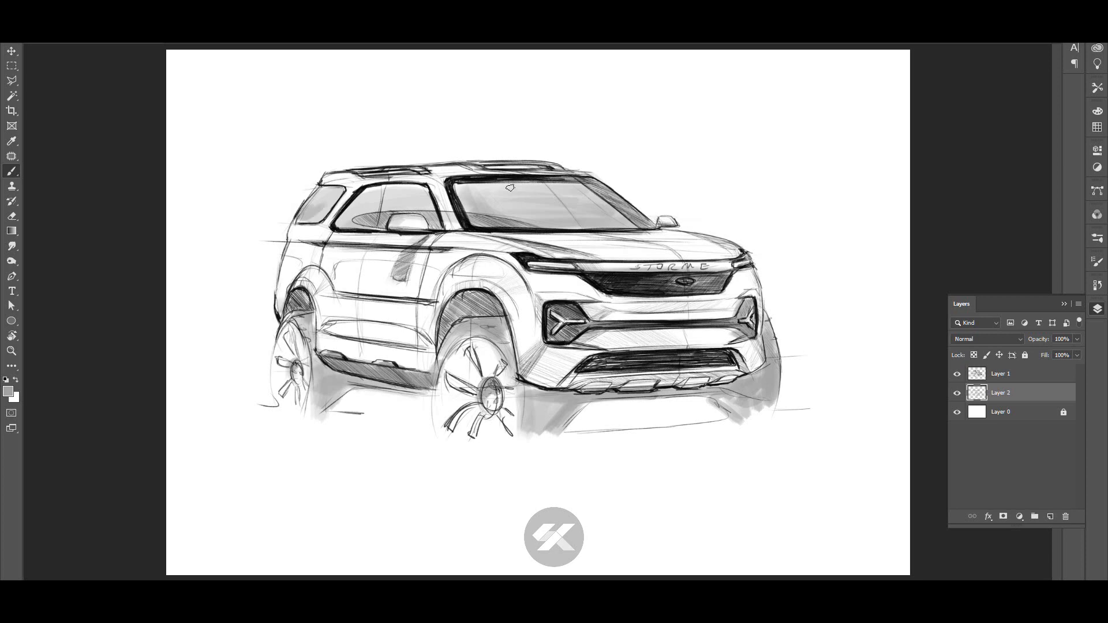
{"action": "mouse_move", "coordinate": [510, 188]}
{"action": "left_mouse_down"}
{"action": "mouse_move", "coordinate": [405, 173]}
{"action": "mouse_move", "coordinate": [369, 196]}
{"action": "mouse_move", "coordinate": [335, 196]}
{"action": "mouse_move", "coordinate": [457, 182]}
{"action": "mouse_move", "coordinate": [643, 221]}
{"action": "left_mouse_up"}
- On a new layer, darken the windshield pillar, the lower window reflections and the roof rails with dark grey
{"action": "key", "text": "ctrl+shift+alt+n"}
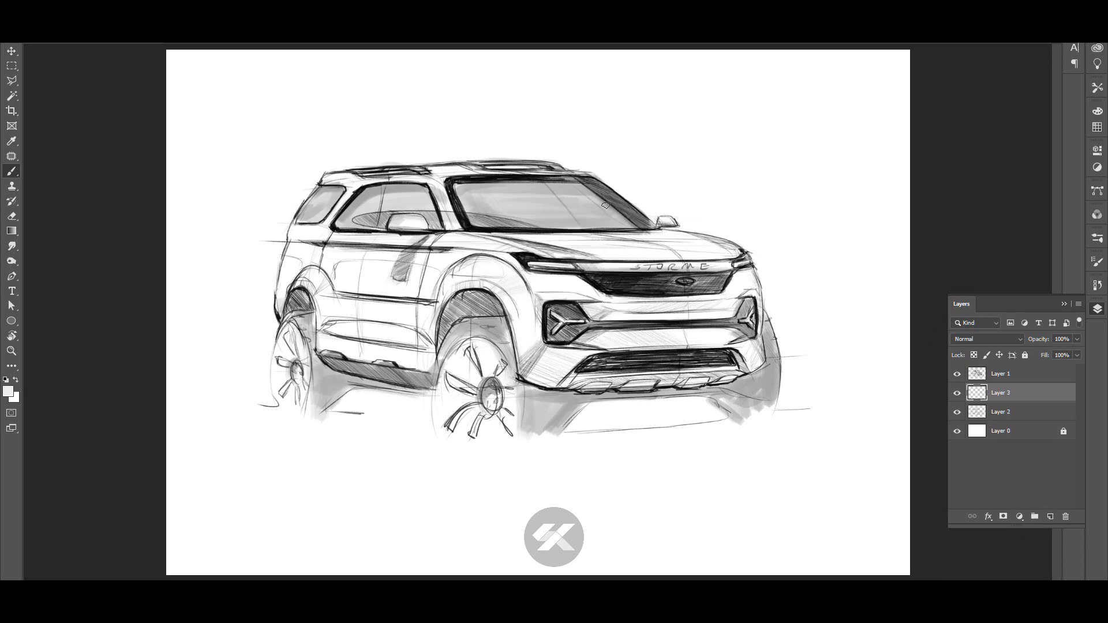
{"action": "left_click_drag", "start_coordinate": [354, 231], "coordinate": [428, 173]}
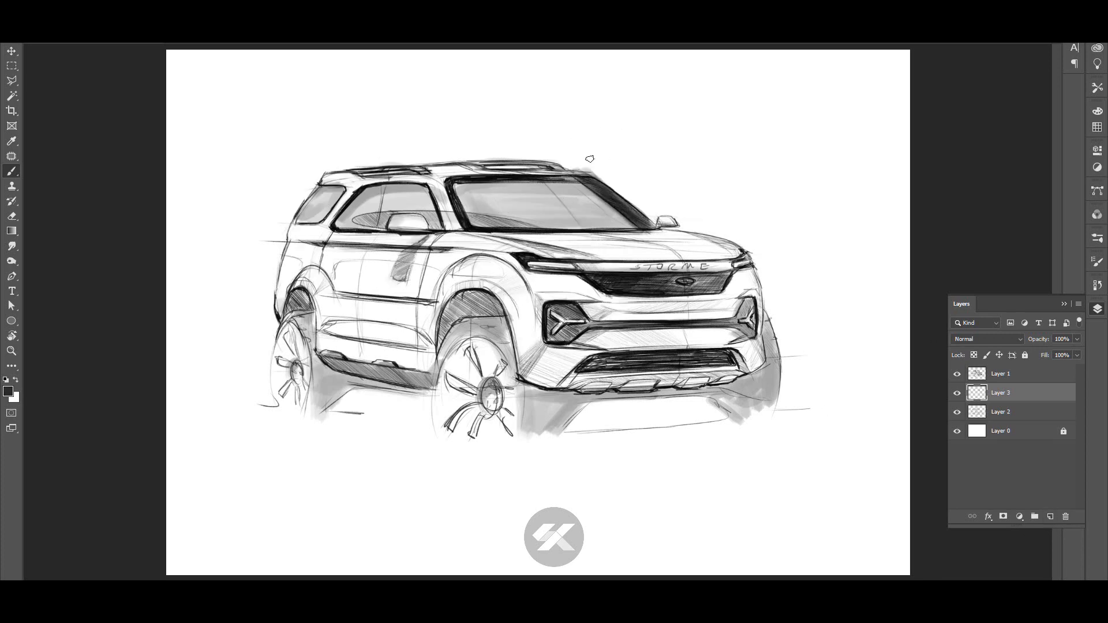
{"action": "key", "text": "z"}
{"action": "left_click", "coordinate": [519, 221]}
{"action": "key", "text": "b"}
{"action": "mouse_move", "coordinate": [447, 226]}
{"action": "left_mouse_down"}
{"action": "mouse_move", "coordinate": [516, 223]}
{"action": "mouse_move", "coordinate": [462, 226]}
{"action": "left_mouse_up"}
{"action": "left_click_drag", "start_coordinate": [323, 210], "coordinate": [407, 222]}
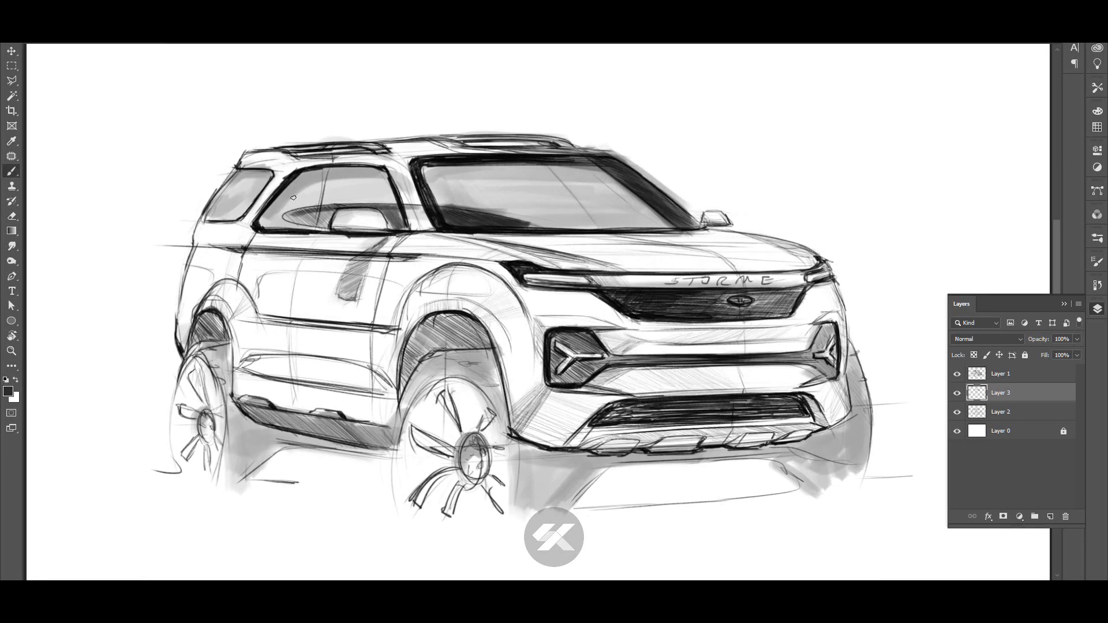
{"action": "mouse_move", "coordinate": [277, 151]}
{"action": "left_mouse_down"}
{"action": "mouse_move", "coordinate": [514, 136]}
{"action": "mouse_move", "coordinate": [568, 146]}
{"action": "left_mouse_up"}
- Darken the interior of the near front wheel arch and the front bumper's intakes with dark grey
{"action": "scroll", "coordinate": [251, 175], "scroll_direction": "down", "scroll_amount": 2}
{"action": "scroll", "coordinate": [251, 174], "scroll_direction": "left", "scroll_amount": 2}
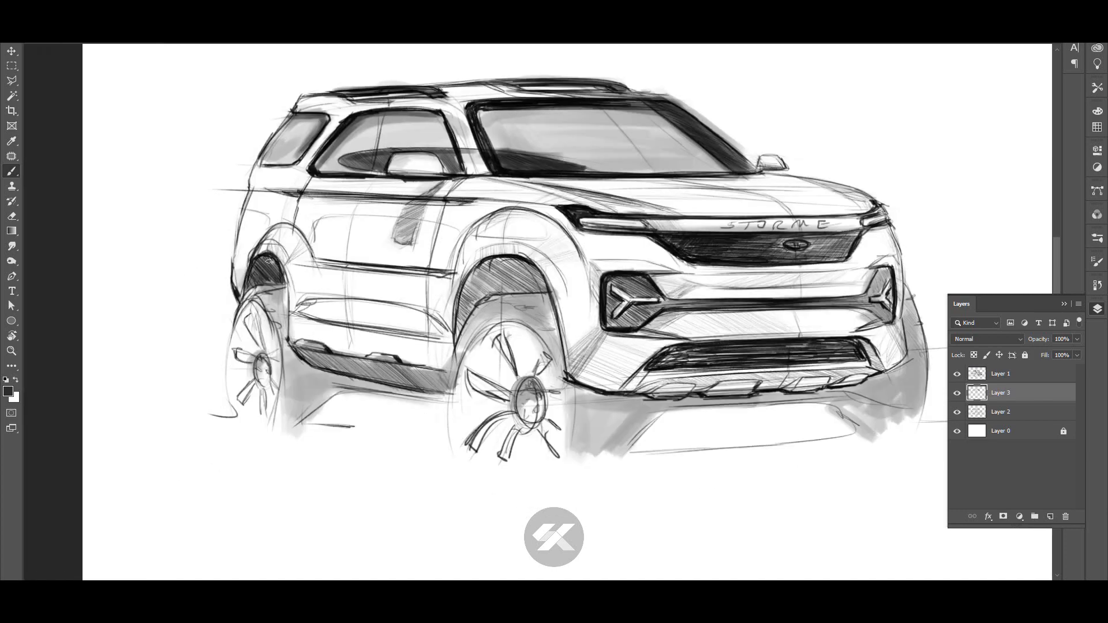
{"action": "mouse_move", "coordinate": [477, 271]}
{"action": "left_mouse_down"}
{"action": "mouse_move", "coordinate": [459, 326]}
{"action": "mouse_move", "coordinate": [496, 263]}
{"action": "mouse_move", "coordinate": [527, 285]}
{"action": "mouse_move", "coordinate": [459, 321]}
{"action": "mouse_move", "coordinate": [543, 266]}
{"action": "left_mouse_up"}
{"action": "key", "text": "ctrl+0"}
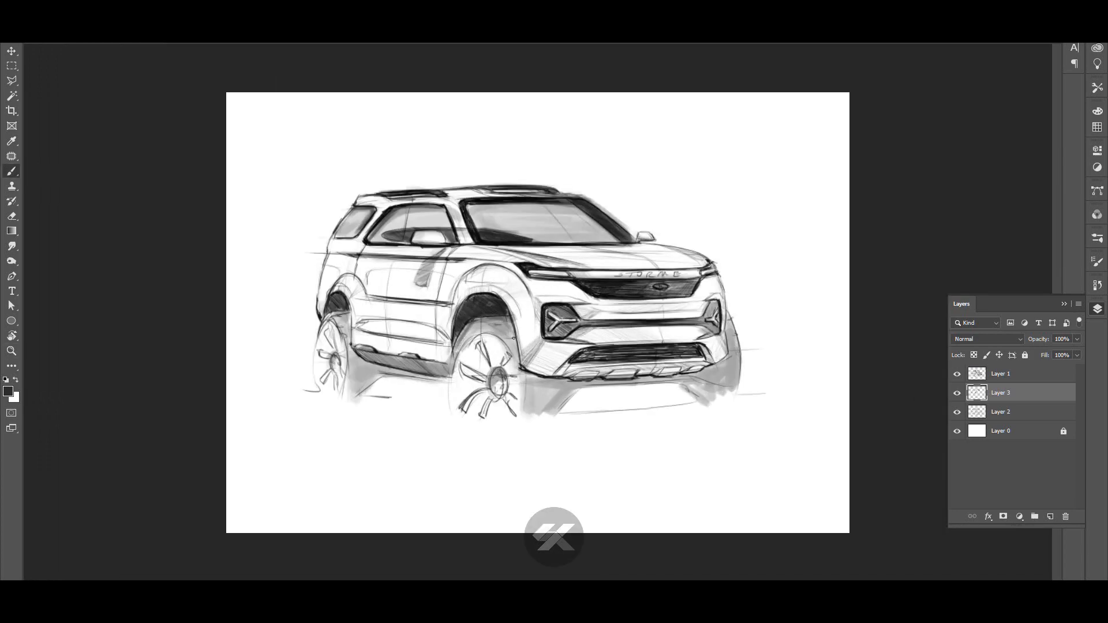
{"action": "left_click_drag", "start_coordinate": [583, 358], "coordinate": [685, 348]}
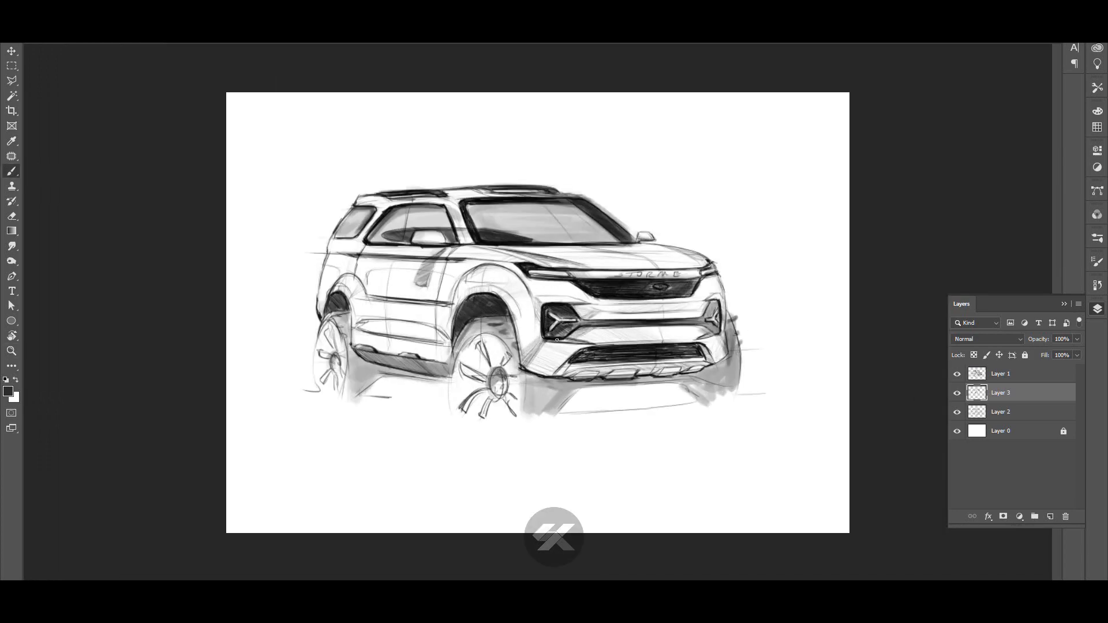
{"action": "mouse_move", "coordinate": [557, 340]}
{"action": "left_mouse_down"}
{"action": "mouse_move", "coordinate": [610, 322]}
{"action": "mouse_move", "coordinate": [660, 325]}
{"action": "left_mouse_up"}
- On another new layer, shade the doors, front wheel arch flare and front bumper surfaces with grey
{"action": "left_click", "coordinate": [1046, 515]}
{"action": "left_click", "coordinate": [413, 281], "text": "alt"}
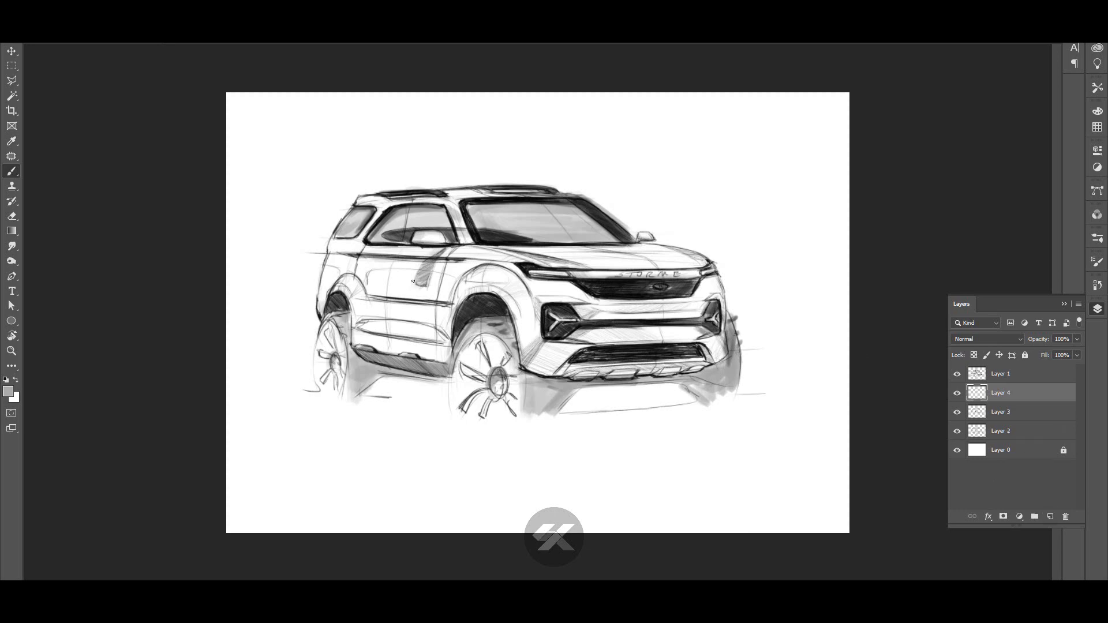
{"action": "mouse_move", "coordinate": [337, 287]}
{"action": "left_mouse_down"}
{"action": "mouse_move", "coordinate": [356, 320]}
{"action": "mouse_move", "coordinate": [421, 314]}
{"action": "mouse_move", "coordinate": [376, 343]}
{"action": "mouse_move", "coordinate": [448, 351]}
{"action": "left_mouse_up"}
{"action": "mouse_move", "coordinate": [470, 291]}
{"action": "left_mouse_down"}
{"action": "mouse_move", "coordinate": [537, 361]}
{"action": "mouse_move", "coordinate": [562, 352]}
{"action": "mouse_move", "coordinate": [531, 368]}
{"action": "left_mouse_up"}
{"action": "mouse_move", "coordinate": [370, 308]}
{"action": "left_mouse_down"}
{"action": "mouse_move", "coordinate": [339, 266]}
{"action": "mouse_move", "coordinate": [383, 273]}
{"action": "left_mouse_up"}
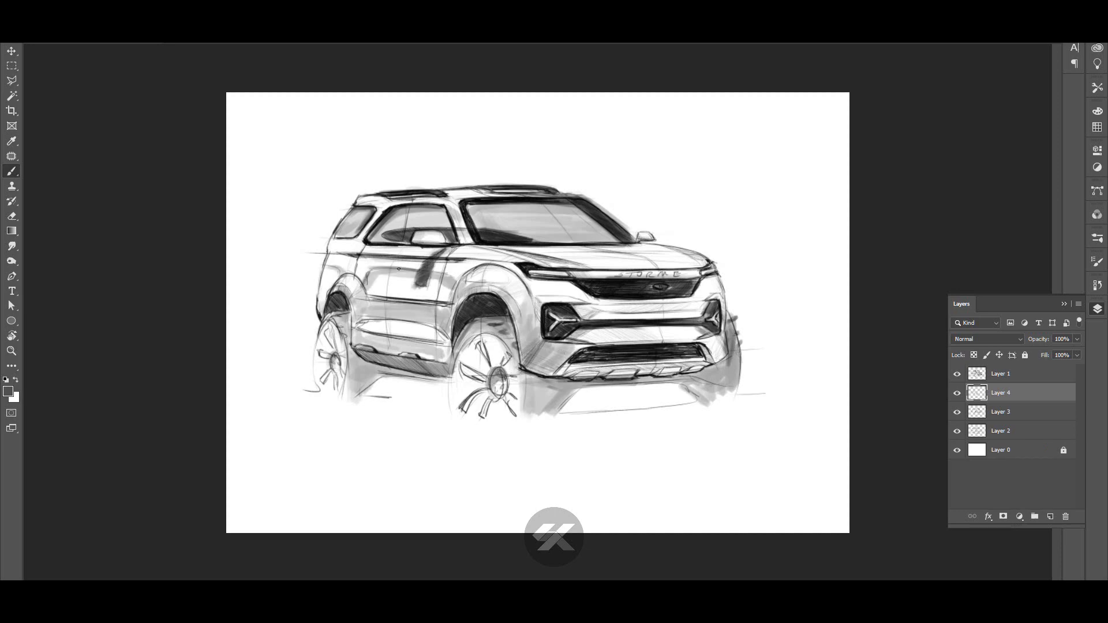
{"action": "left_click_drag", "start_coordinate": [643, 301], "coordinate": [698, 307]}
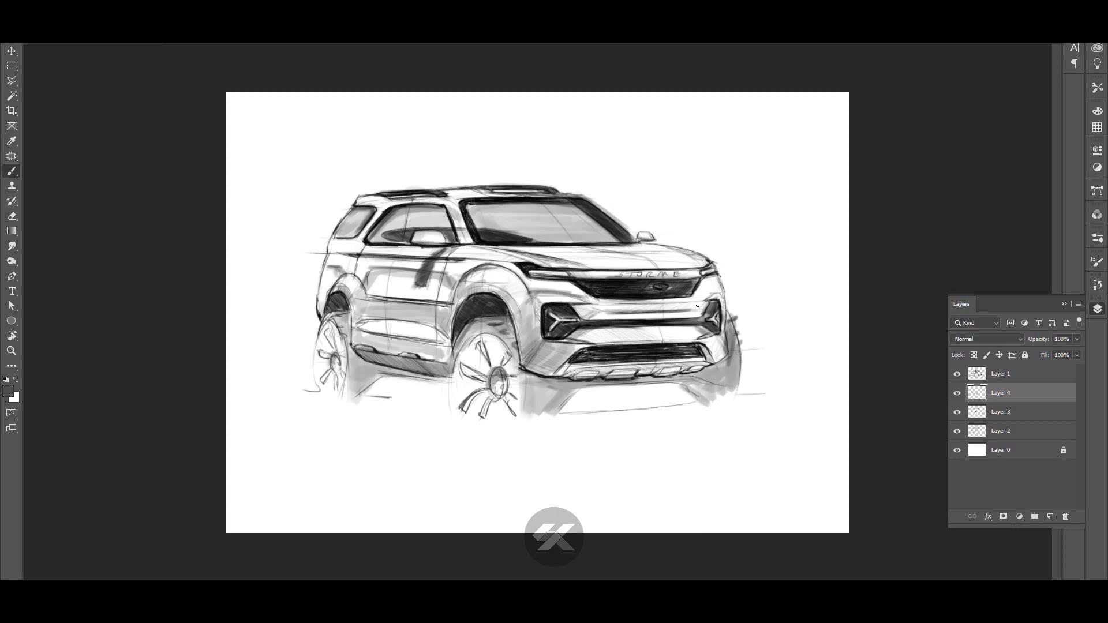
- Sample a light grey from the lower body side as the brush colour
{"action": "scroll", "coordinate": [658, 306], "scroll_direction": "down", "scroll_amount": 2}
{"action": "key", "text": "e"}
{"action": "right_click", "coordinate": [534, 145]}
{"action": "key", "text": "Escape"}
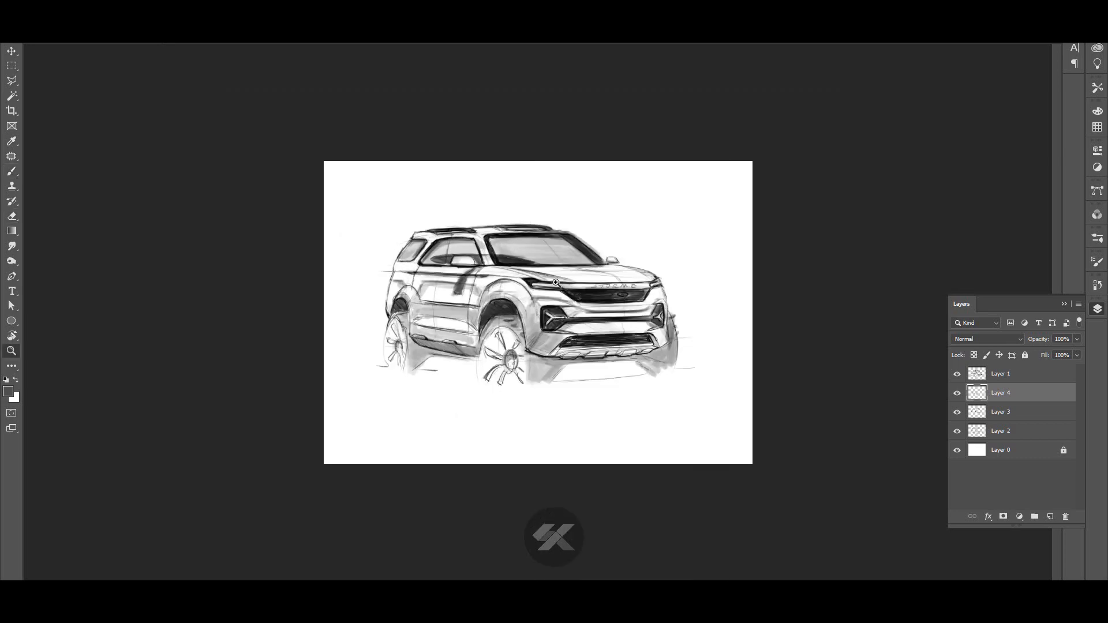
{"action": "scroll", "coordinate": [488, 345], "scroll_direction": "up", "scroll_amount": 2}
{"action": "key", "text": "b"}
{"action": "left_click", "coordinate": [447, 305], "text": "alt"}
{"action": "right_click", "coordinate": [491, 306]}
{"action": "key", "text": "Escape"}
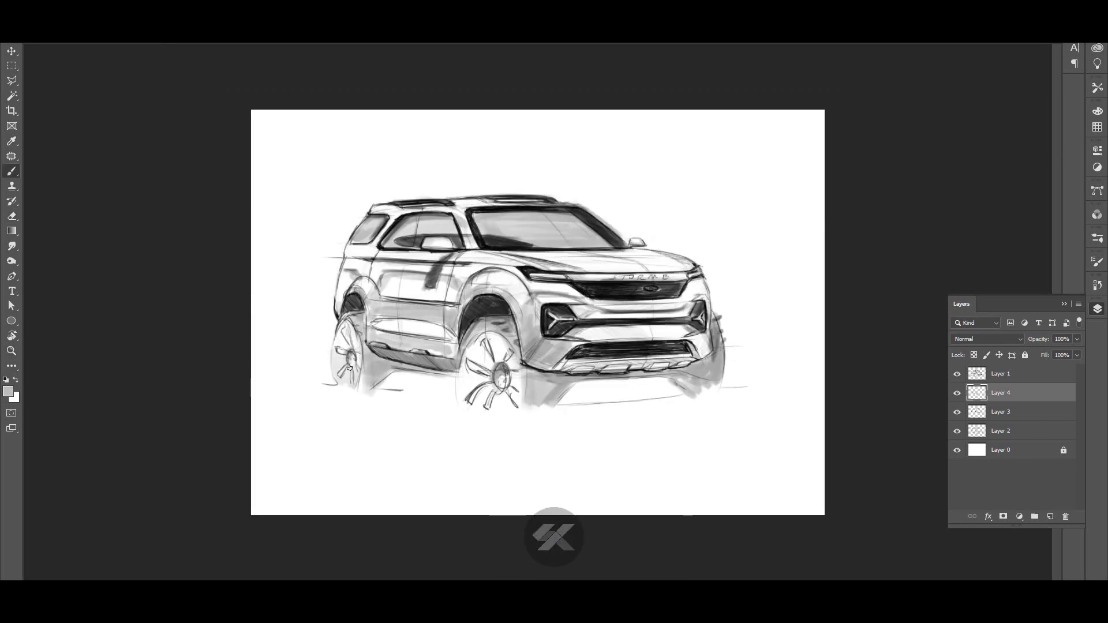
- Set the opacity of Layers 2, 3 and 4 to 85%
{"action": "key", "text": "z"}
{"action": "left_click", "coordinate": [479, 371], "text": "alt"}
{"action": "left_click", "coordinate": [469, 355]}
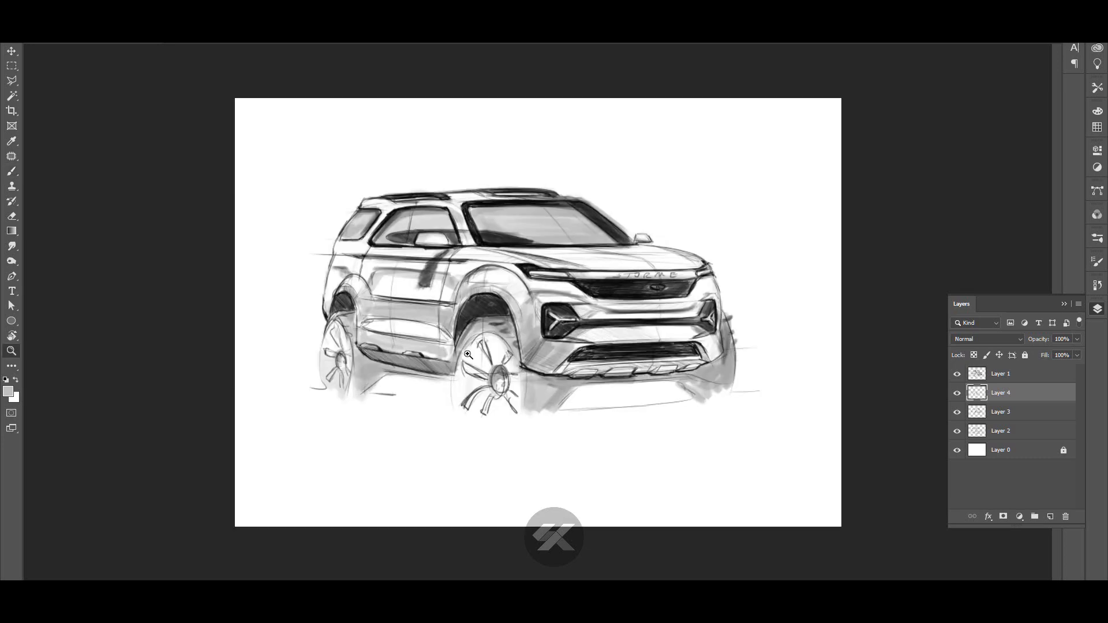
{"action": "key", "text": "ctrl+minus"}
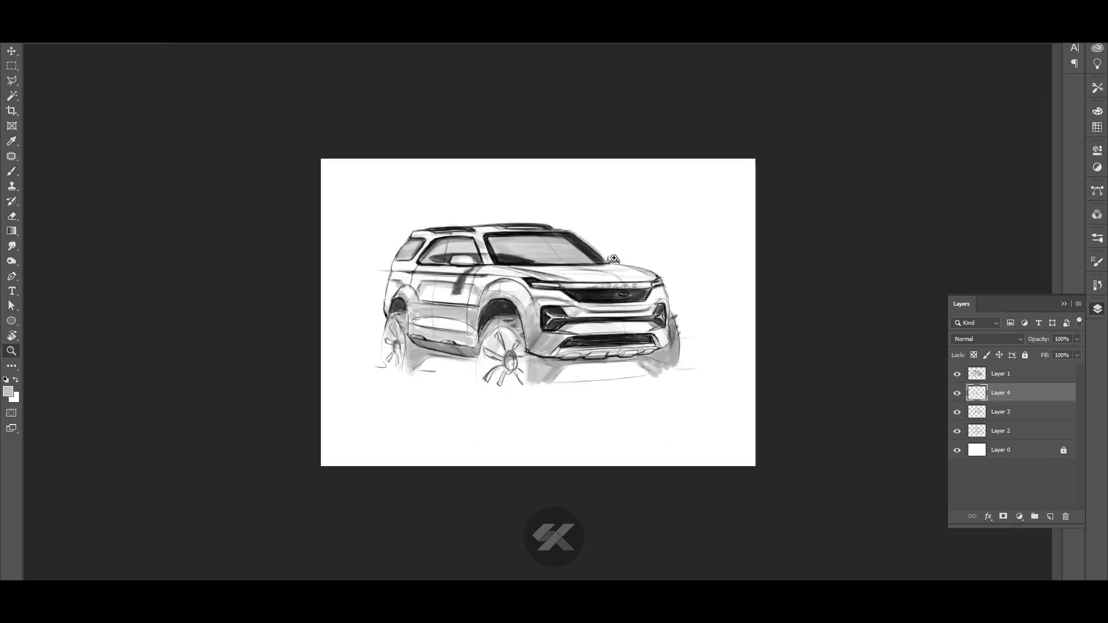
{"action": "key", "text": "ctrl+plus"}
{"action": "left_click", "coordinate": [1001, 431], "text": "shift"}
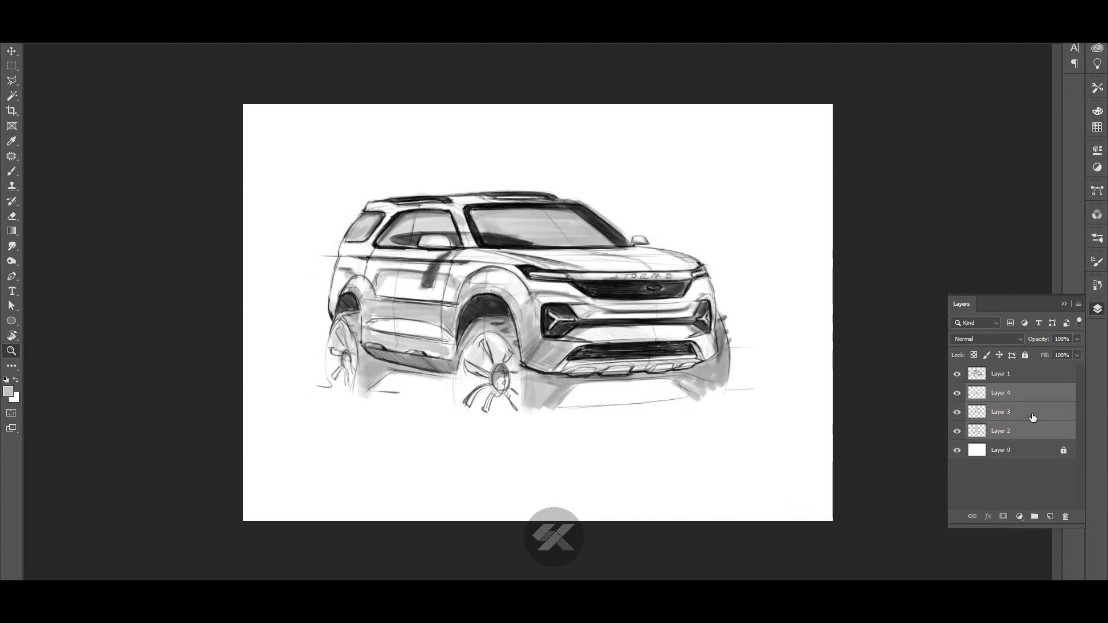
{"action": "key", "text": "8"}
{"action": "key", "text": "5"}
- Duplicate Layer 1 and set the copy's blend mode to Multiply with 57% opacity
{"action": "key", "text": "ctrl+minus"}
{"action": "key", "text": "alt+]"}
{"action": "key", "text": "ctrl+j"}
{"action": "key", "text": "shift+alt+m"}
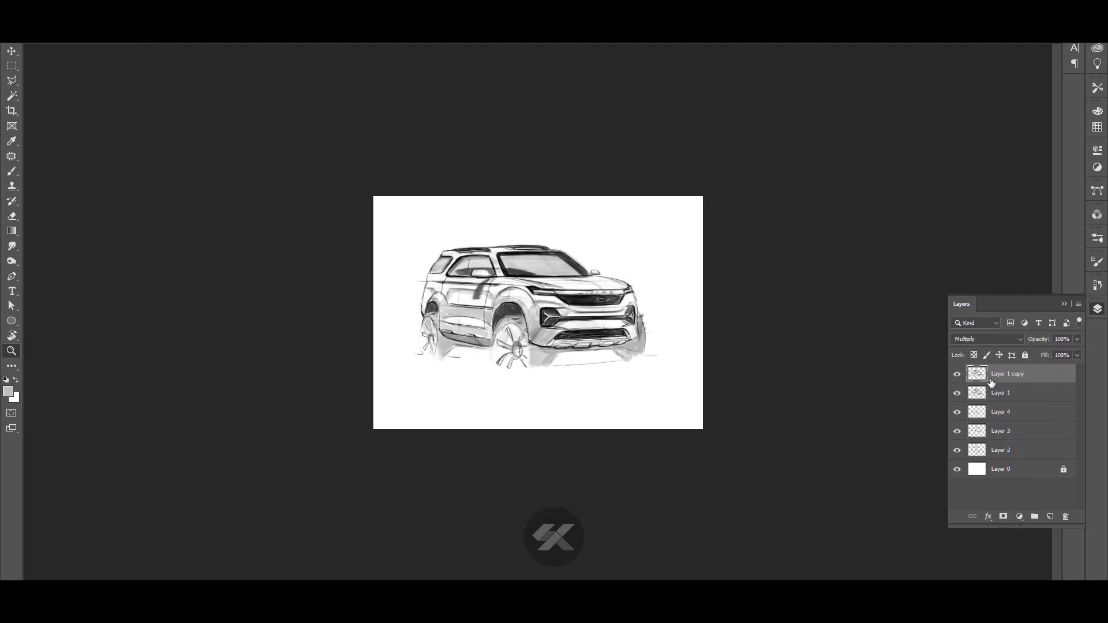
{"action": "key", "text": "ctrl+plus"}
{"action": "key", "text": "ctrl+plus"}
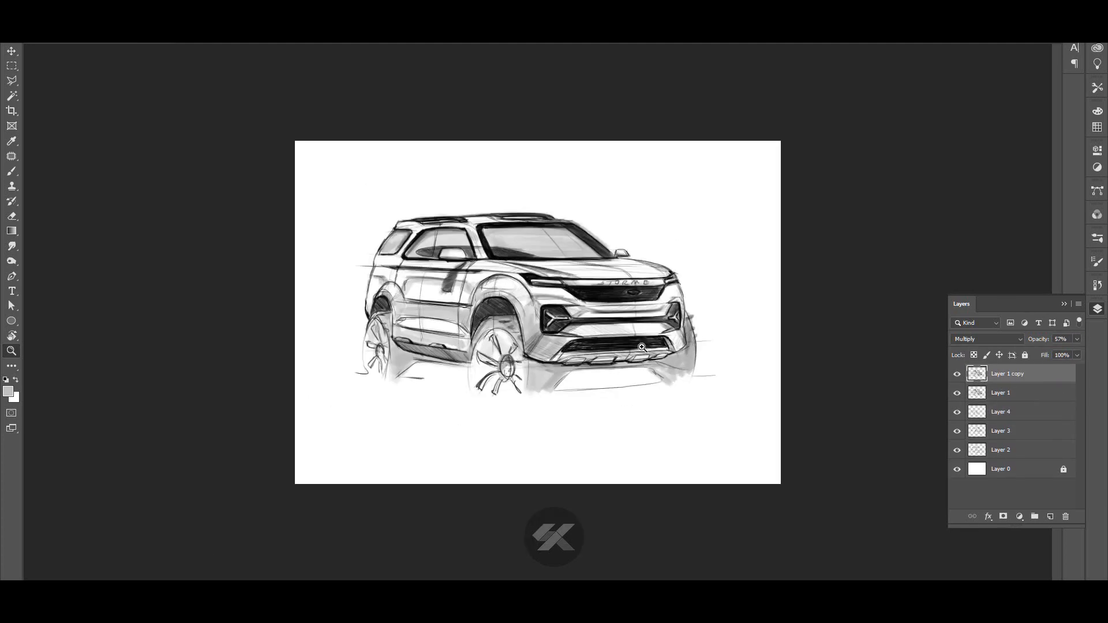